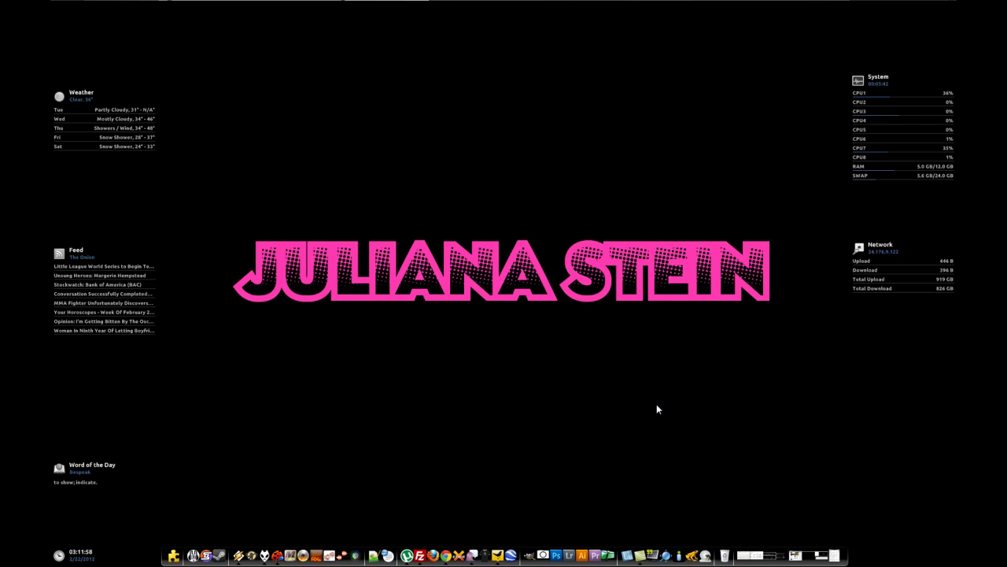
Step: Launch REAPER, centre the master pan and reset the master volume to 0.00 dB
click(355, 555)
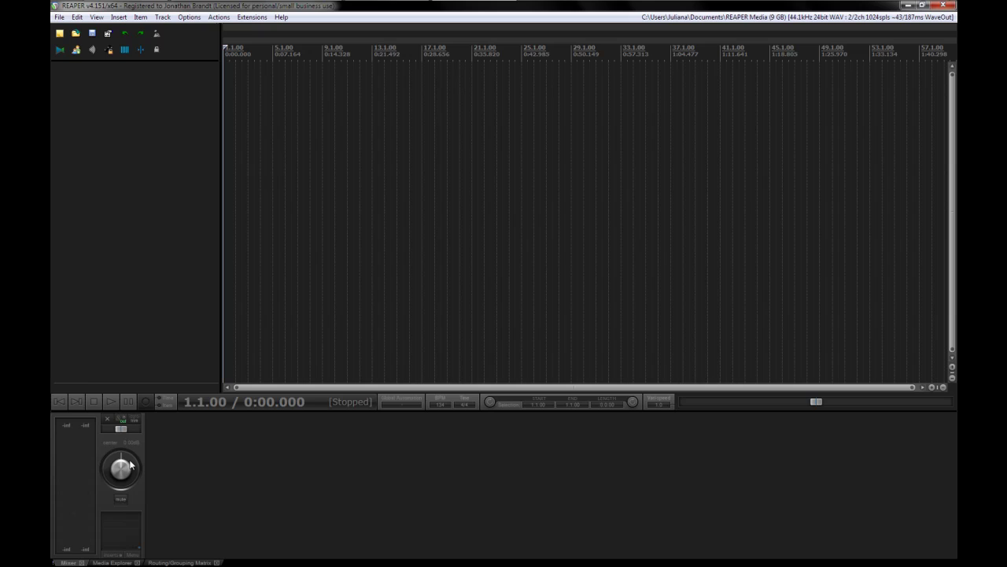
scroll(122, 469, down, 5)
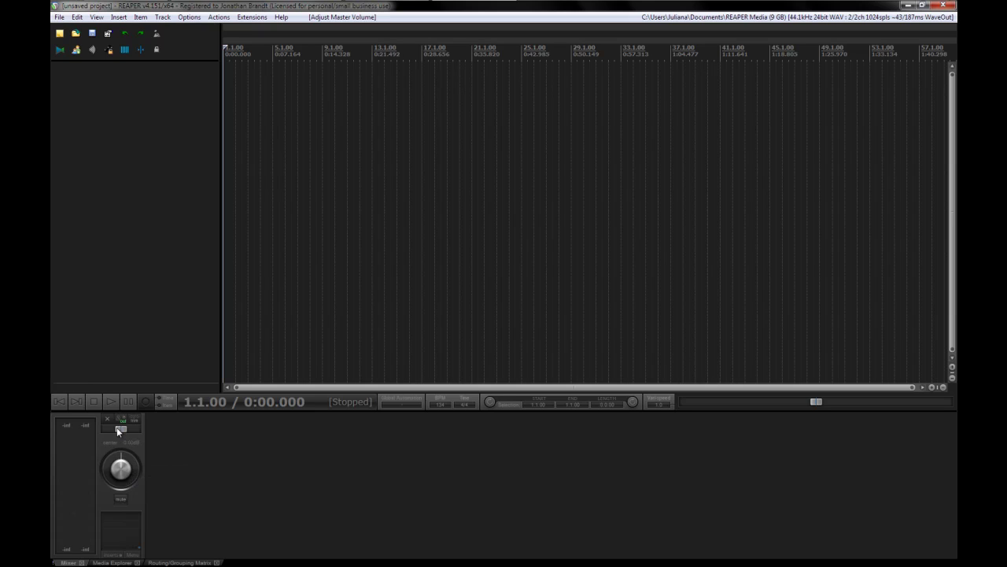
click(122, 428)
scroll(122, 463, down, 5)
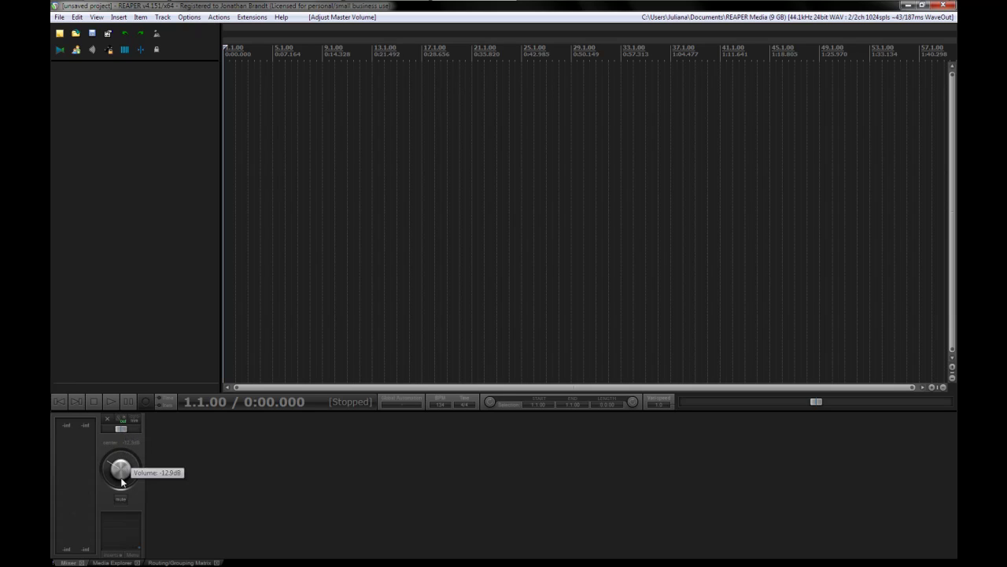
double_click(120, 470)
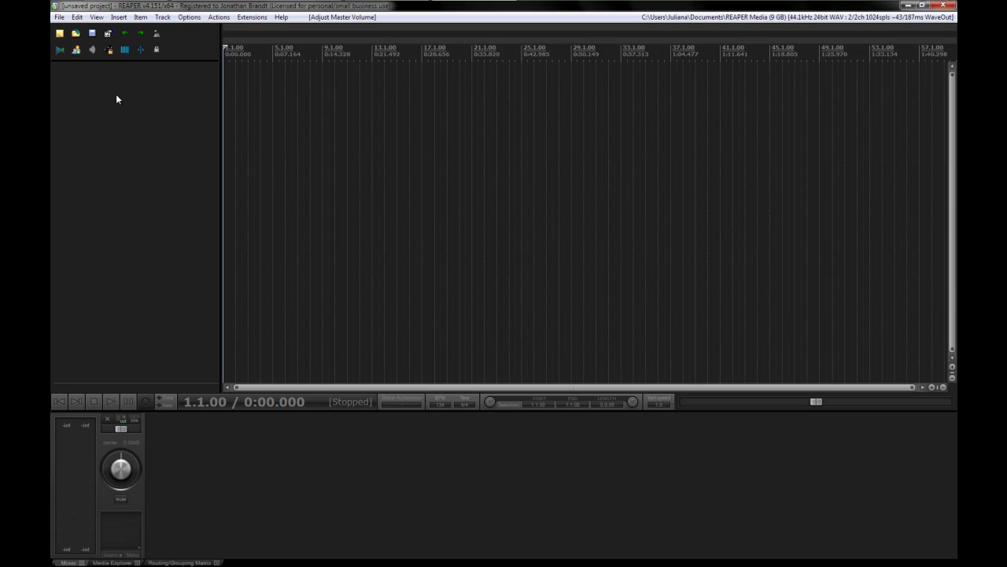
Step: Add two new tracks, then delete the second so only Track 1 remains
double_click(167, 136)
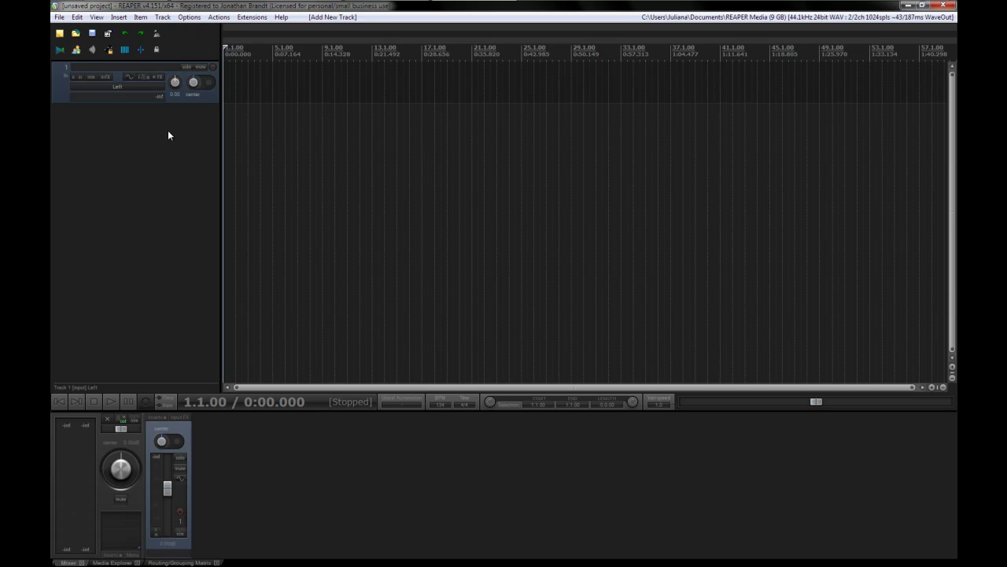
right_click(139, 136)
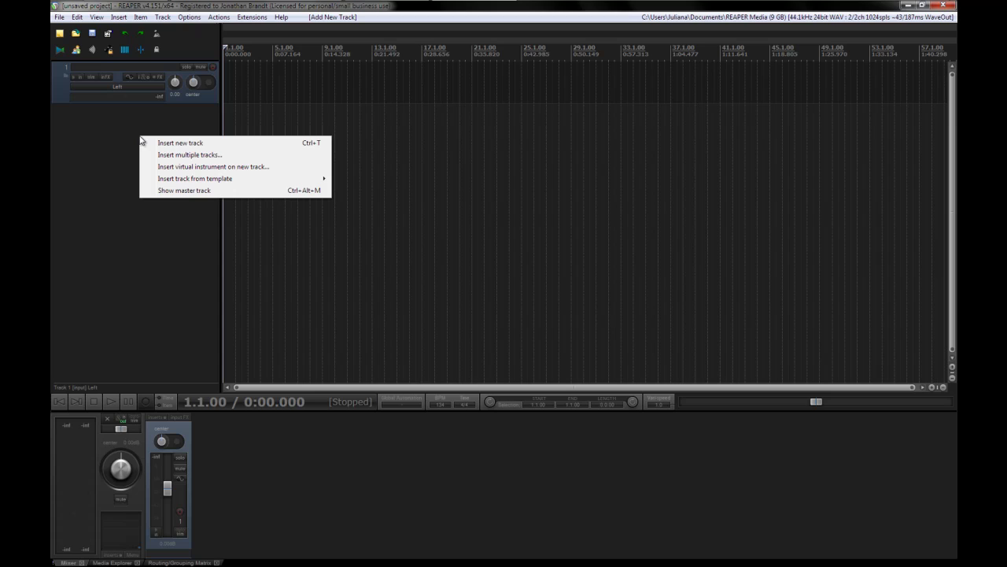
click(156, 144)
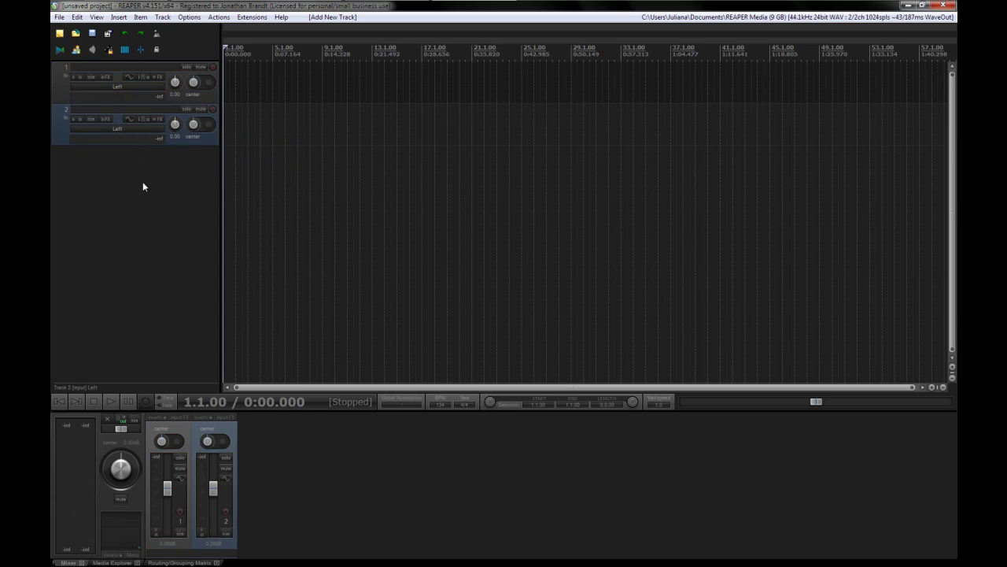
click(181, 99)
click(185, 169)
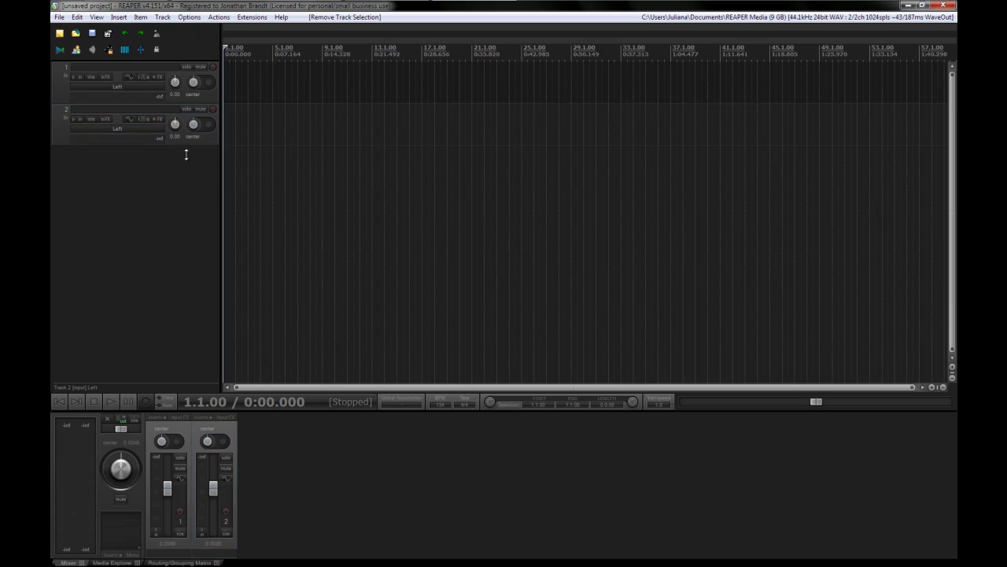
click(188, 98)
key(Delete)
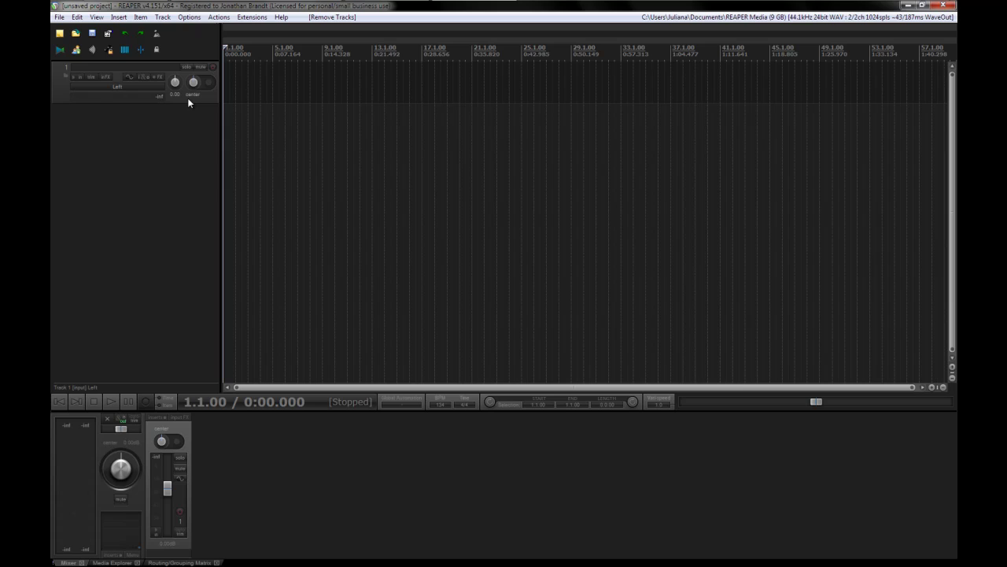
Step: Insert a new MIDI item on Track 1 and stretch it to measure 9
click(188, 98)
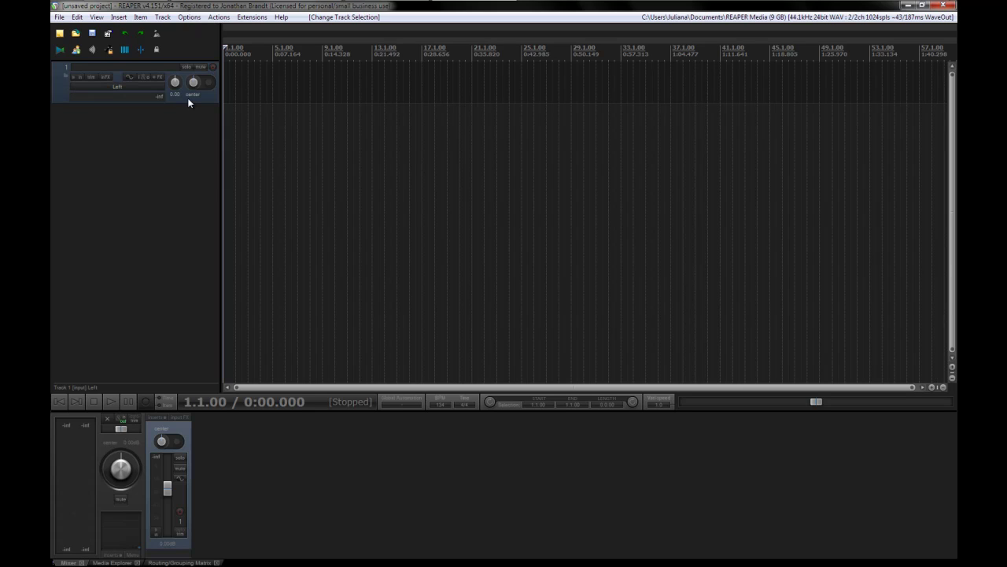
click(115, 17)
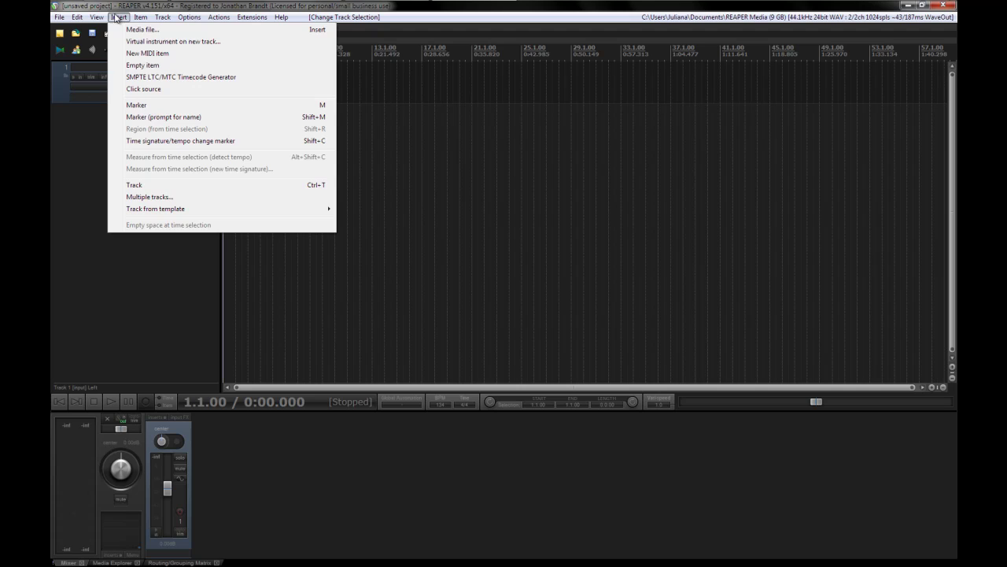
click(149, 54)
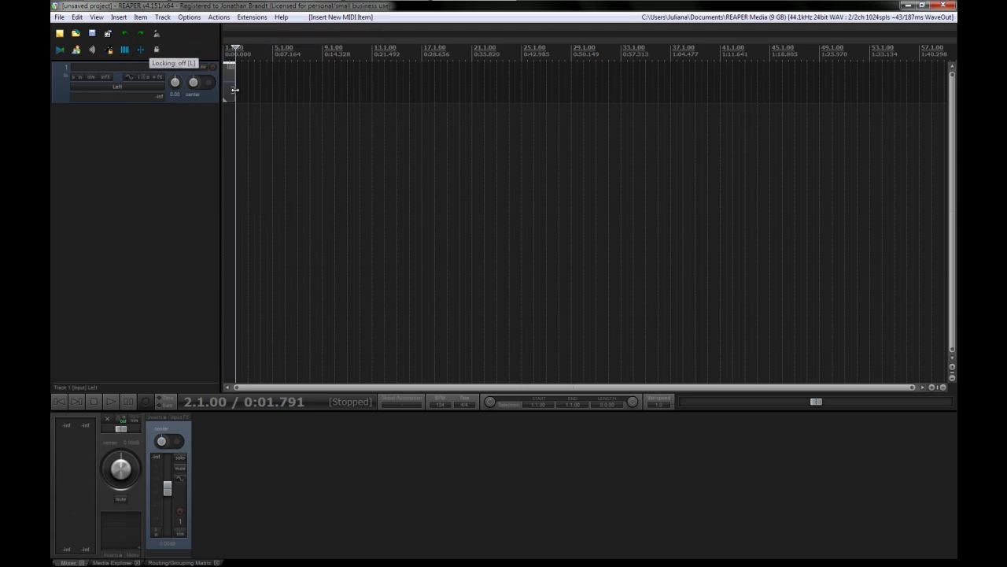
drag(235, 90, 322, 96)
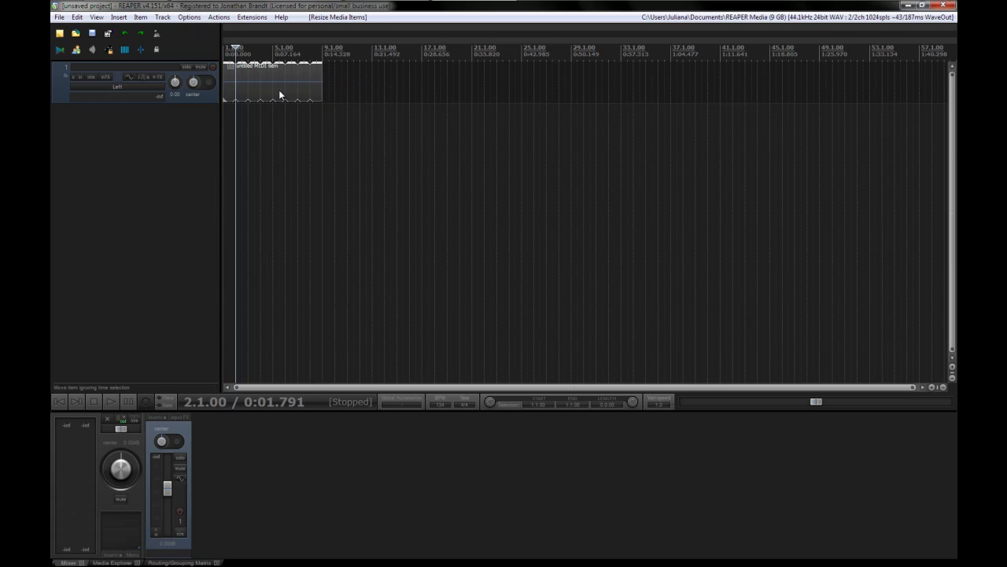
Step: Open the MIDI item in the MIDI editor and draw a C4 note at its start
double_click(279, 95)
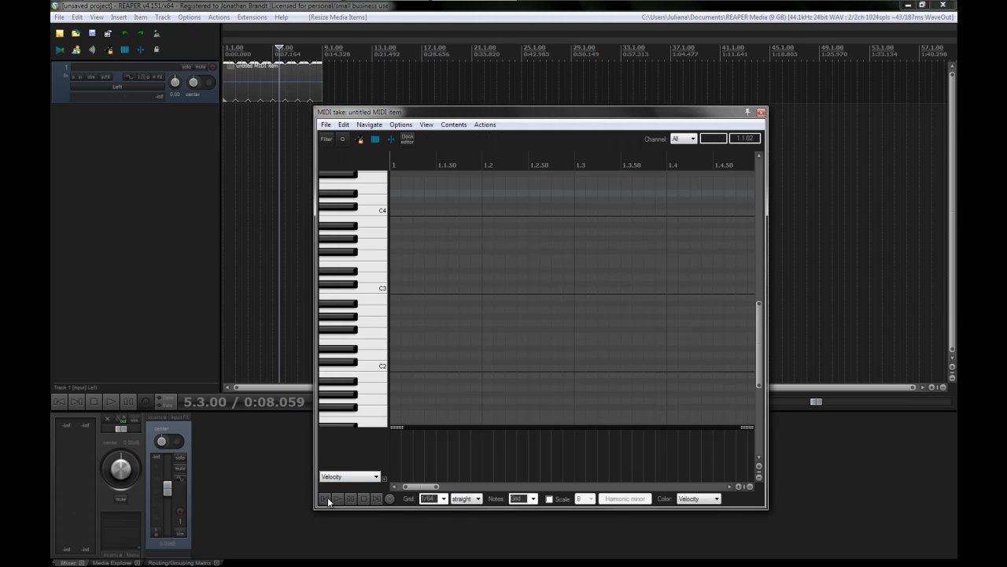
click(327, 500)
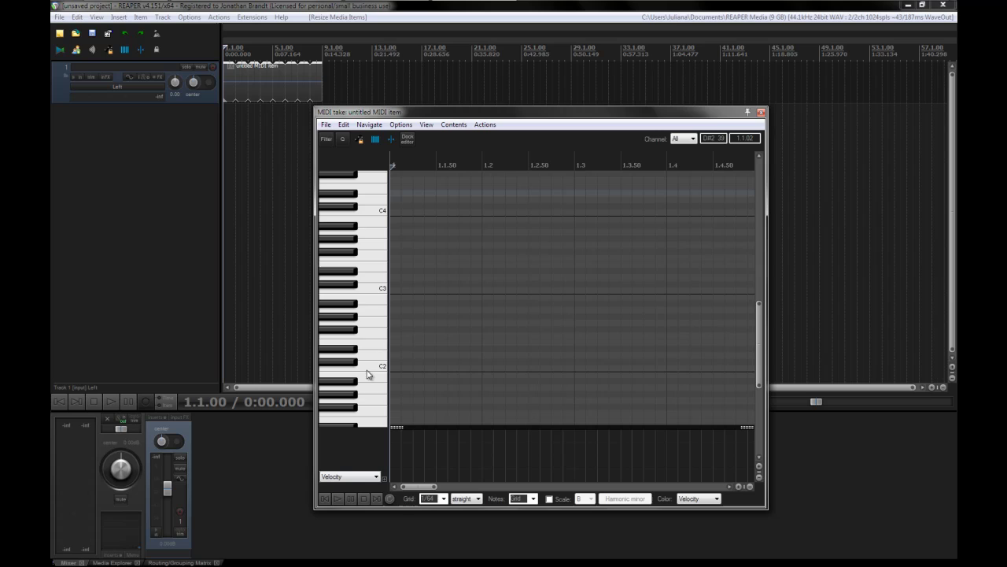
scroll(334, 327, up, 1)
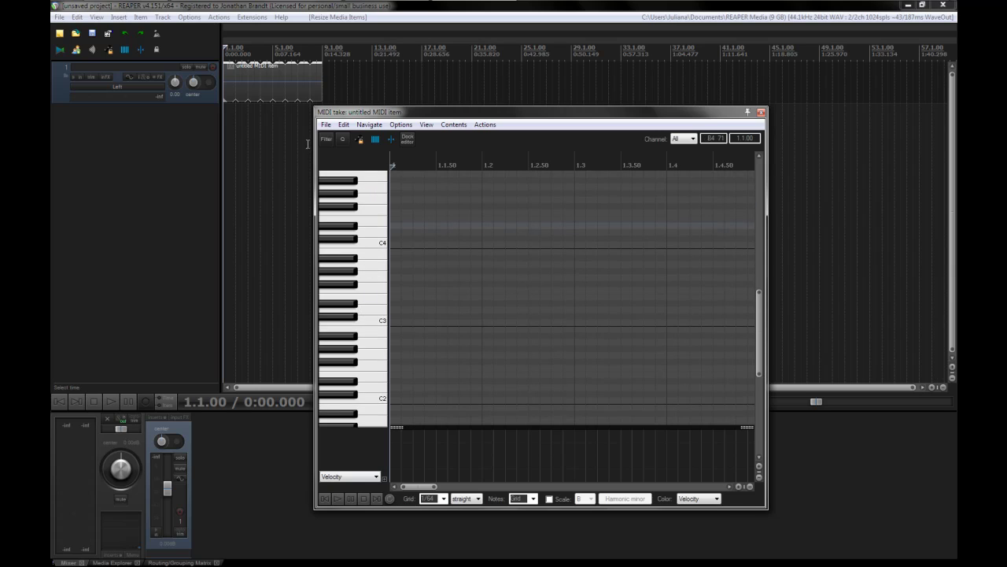
drag(396, 252, 580, 245)
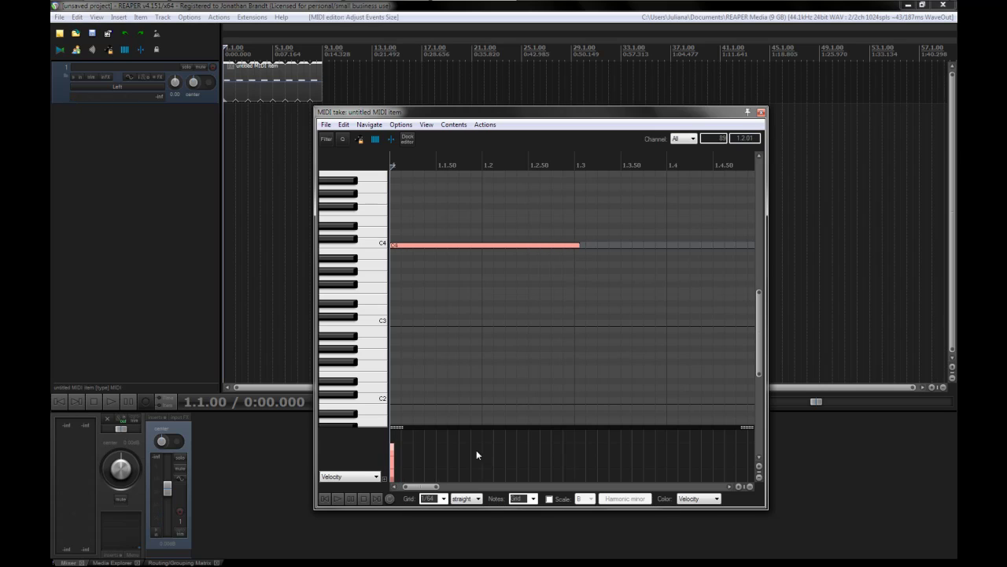
Step: Set the MIDI editor grid to 1/8 and zoom out
click(443, 498)
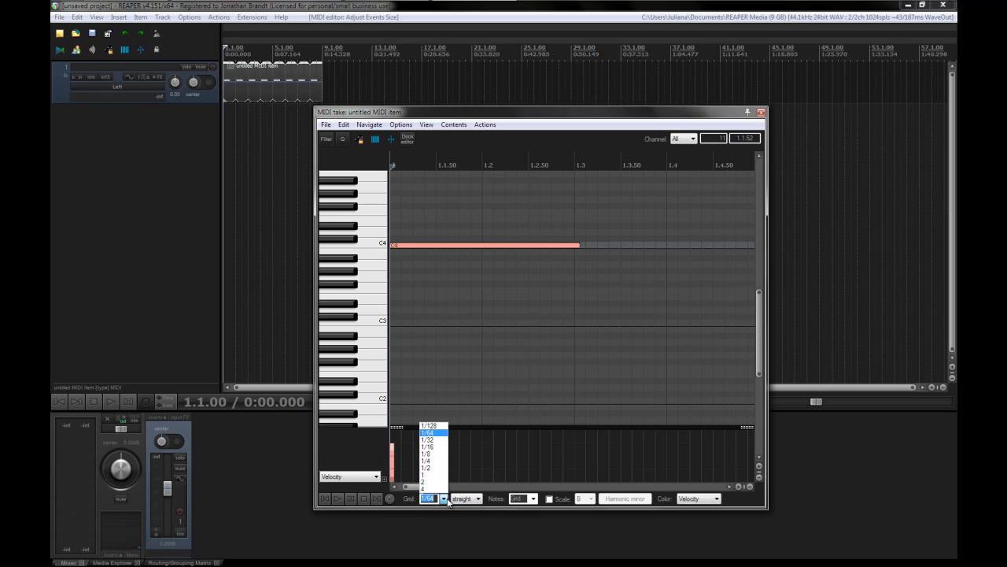
click(437, 455)
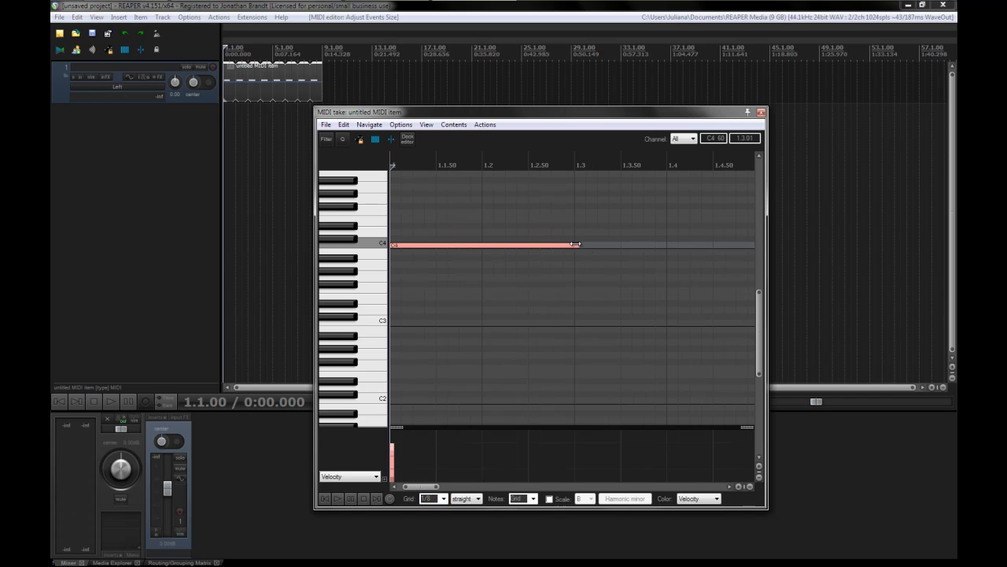
scroll(472, 276, down, 8)
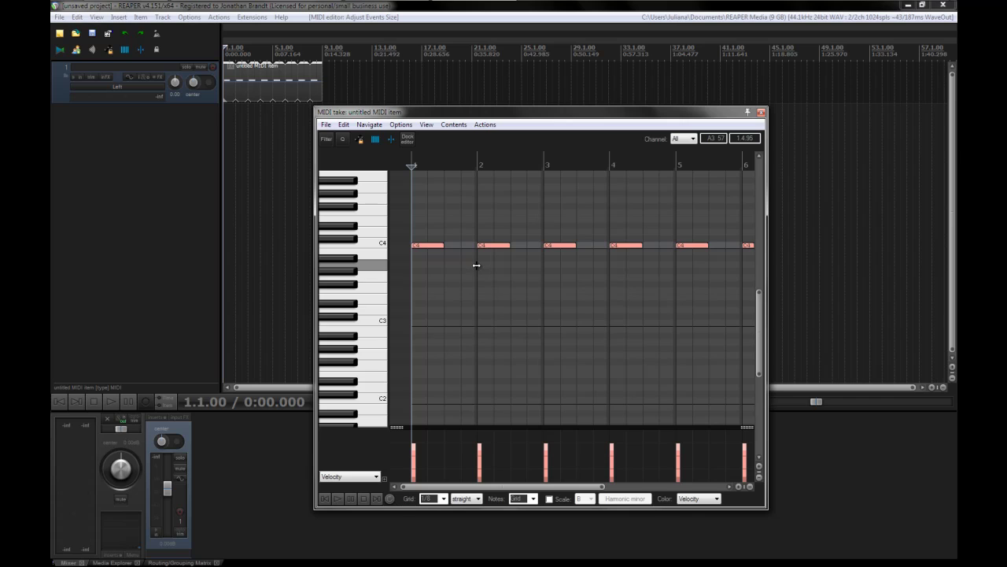
Step: Lengthen the notes to whole bars, copy them to C#4 and bar 4, then select all
drag(475, 266, 675, 271)
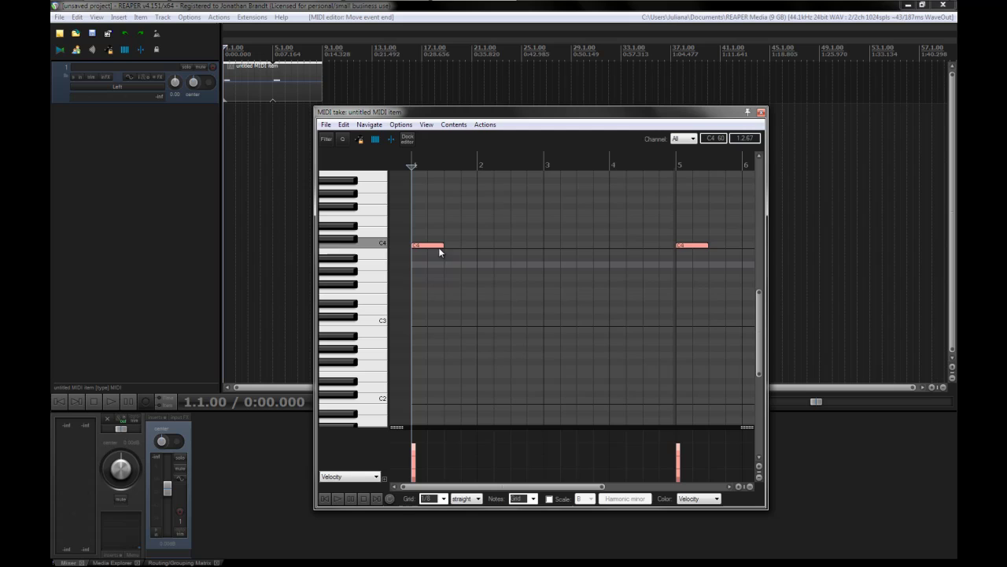
drag(443, 245, 668, 253)
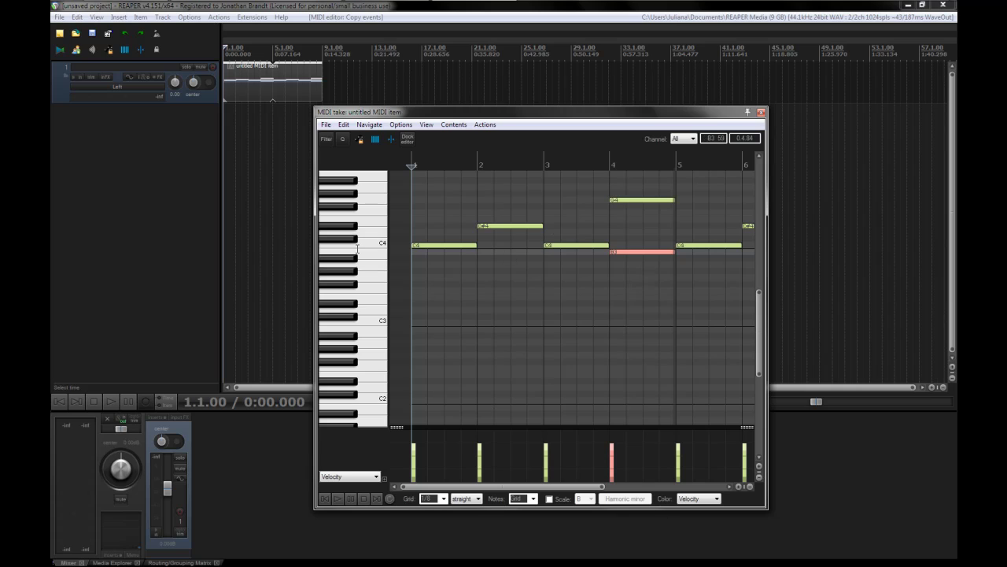
scroll(378, 248, up, 2)
scroll(414, 276, up, 2)
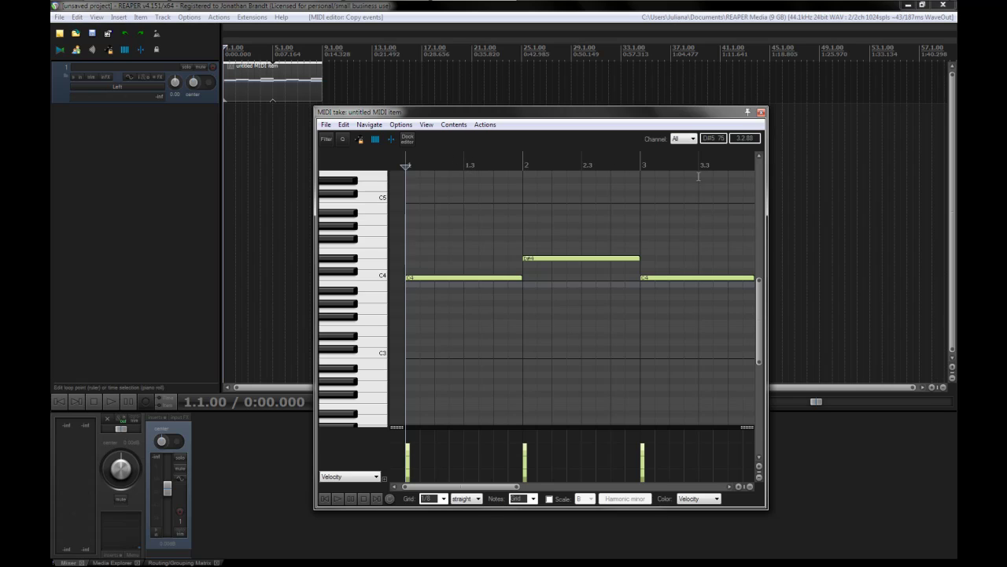
scroll(558, 177, up, 2)
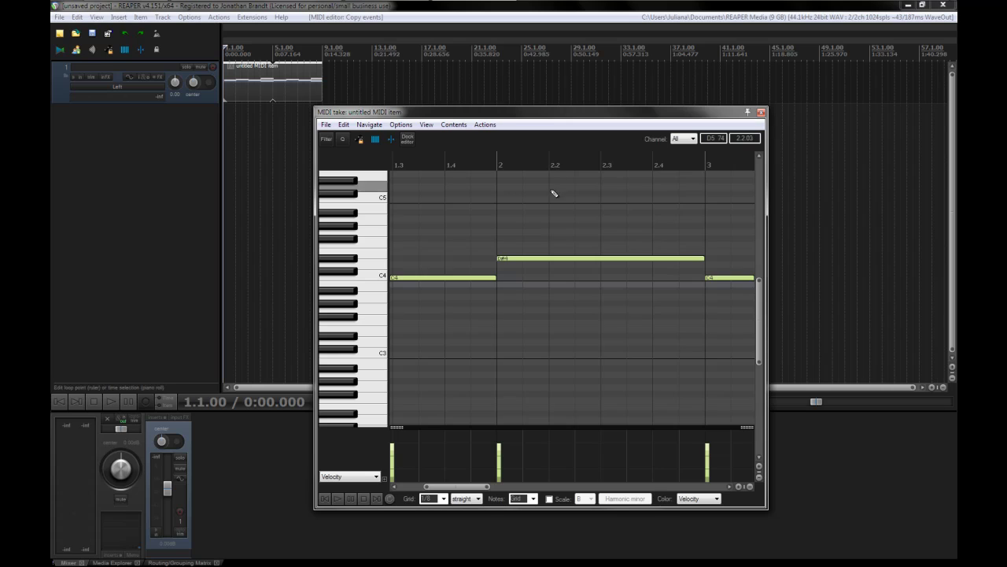
scroll(564, 264, down, 2)
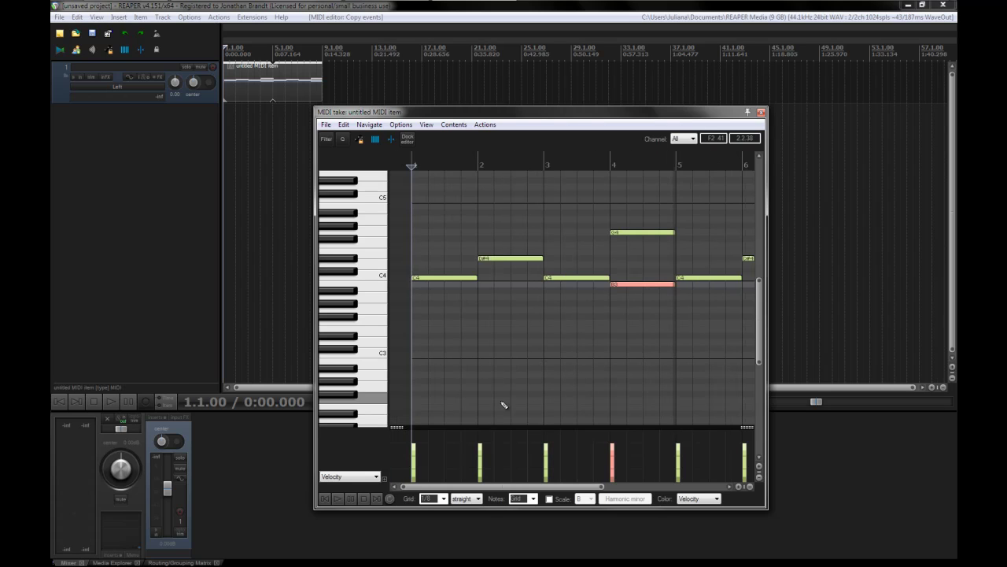
key(ctrl+a)
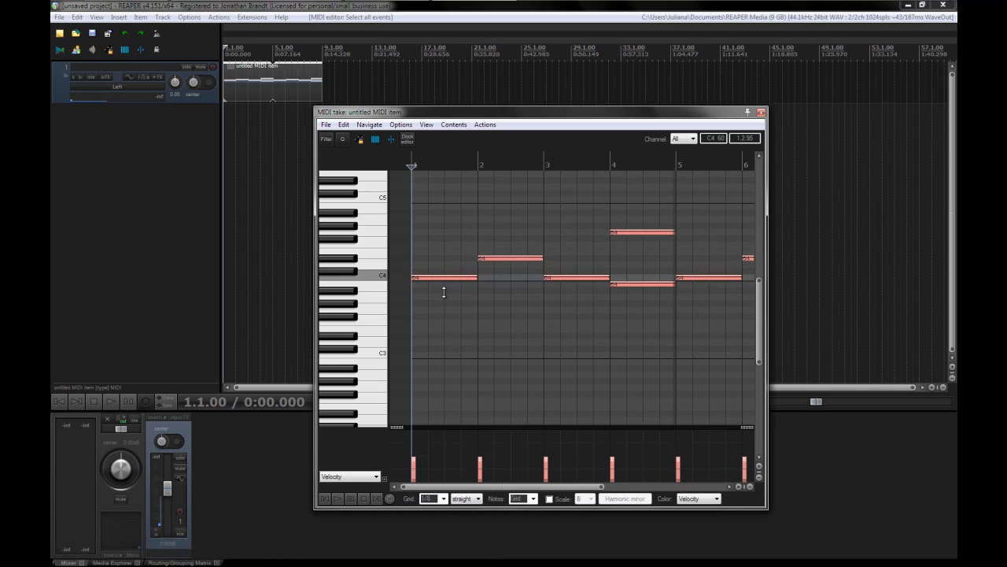
Step: Give all notes velocity 100 in Multiple Note Properties and close the MIDI editor
mouse_move(445, 276)
mouse_down()
mouse_move(441, 241)
mouse_move(450, 263)
mouse_up()
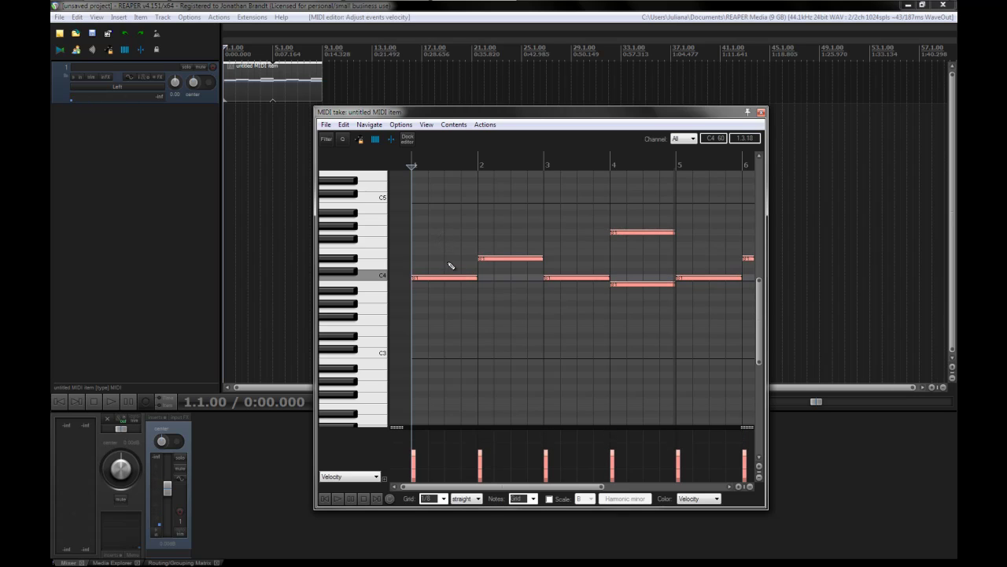
key(ctrl+F2)
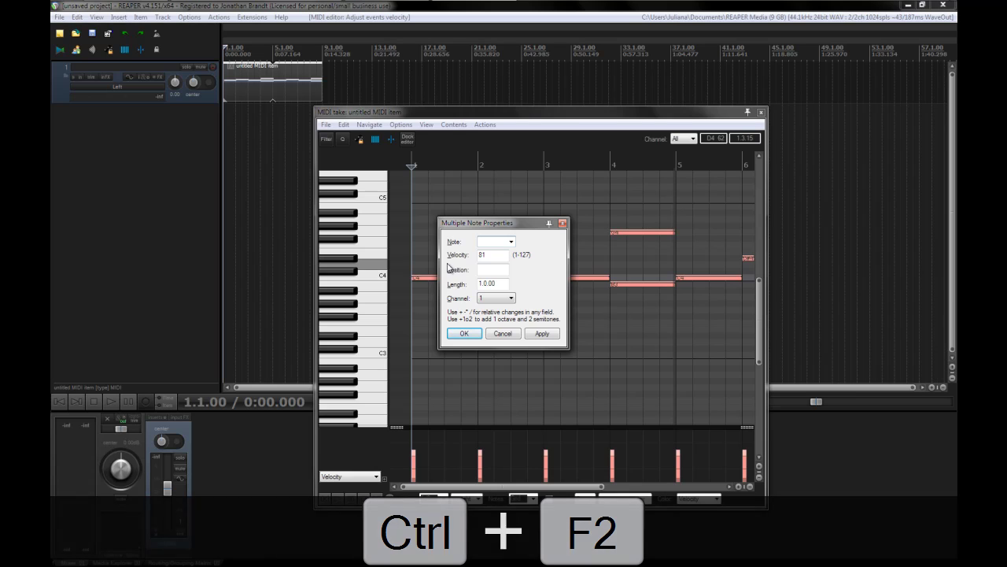
key(Tab)
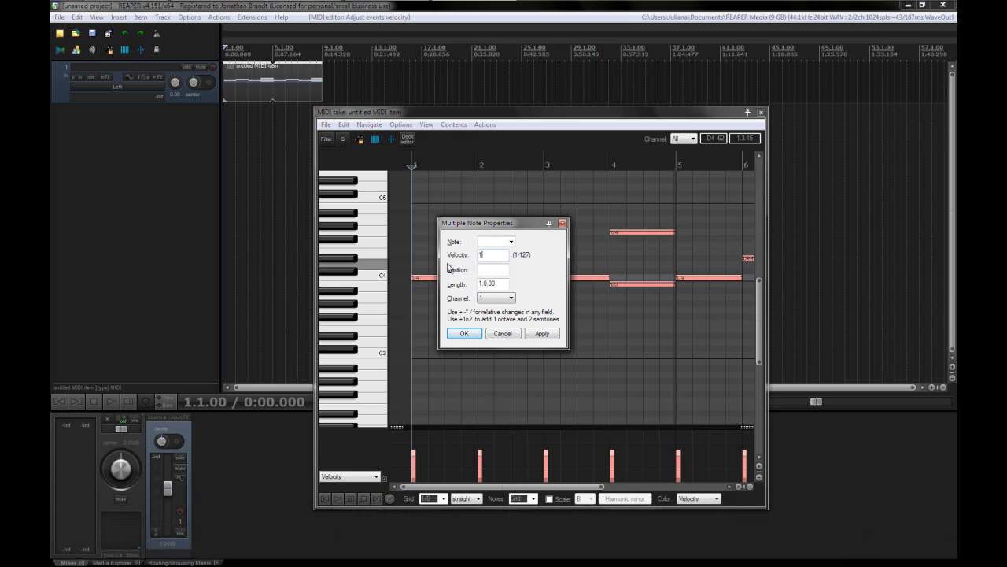
text(100)
key(Return)
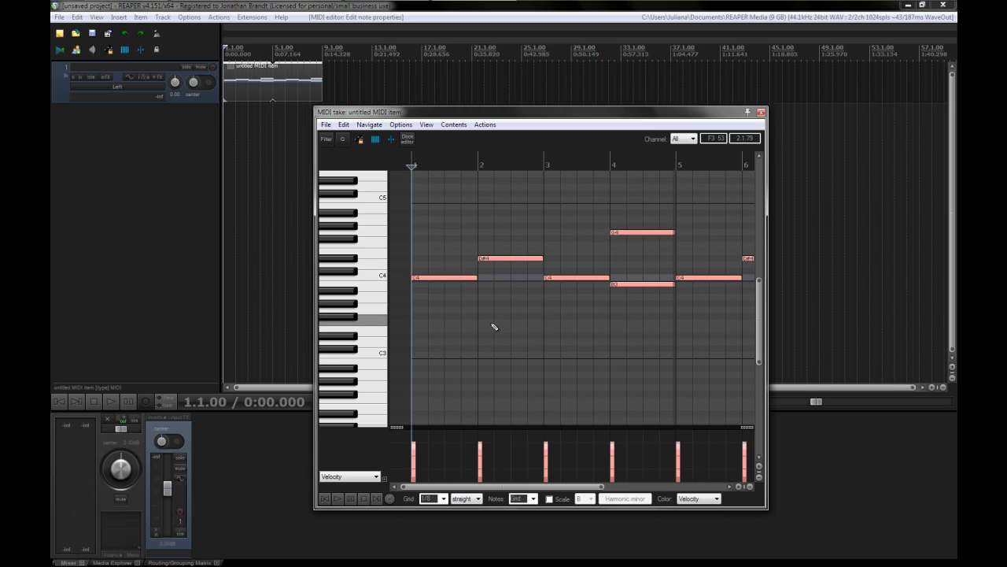
click(761, 114)
Step: Play the melody through once and stop playback
key(space)
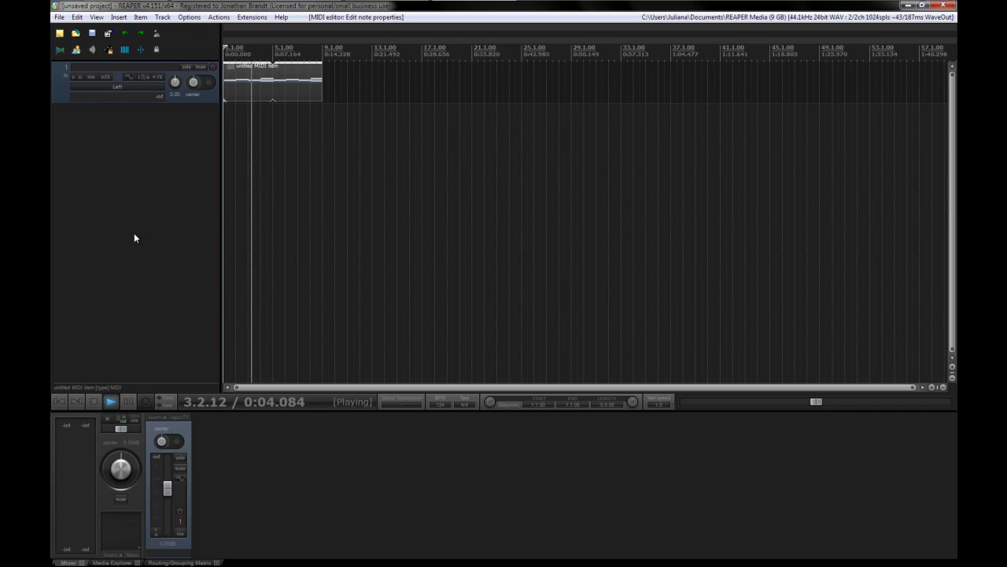
key(space)
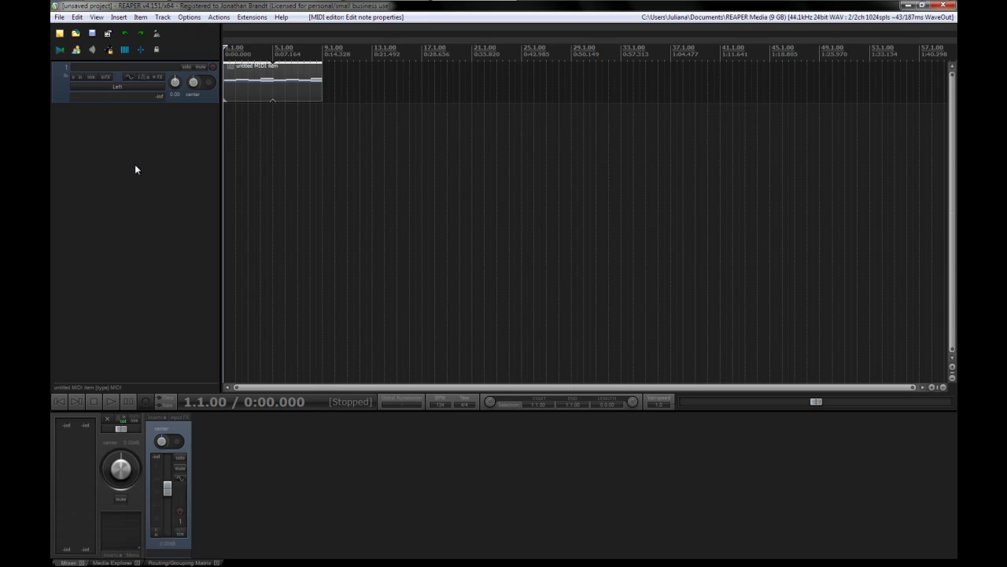
Step: Add VSTi: Surge (Vember Audio) from Favorites to Track 1's FX chain
click(163, 76)
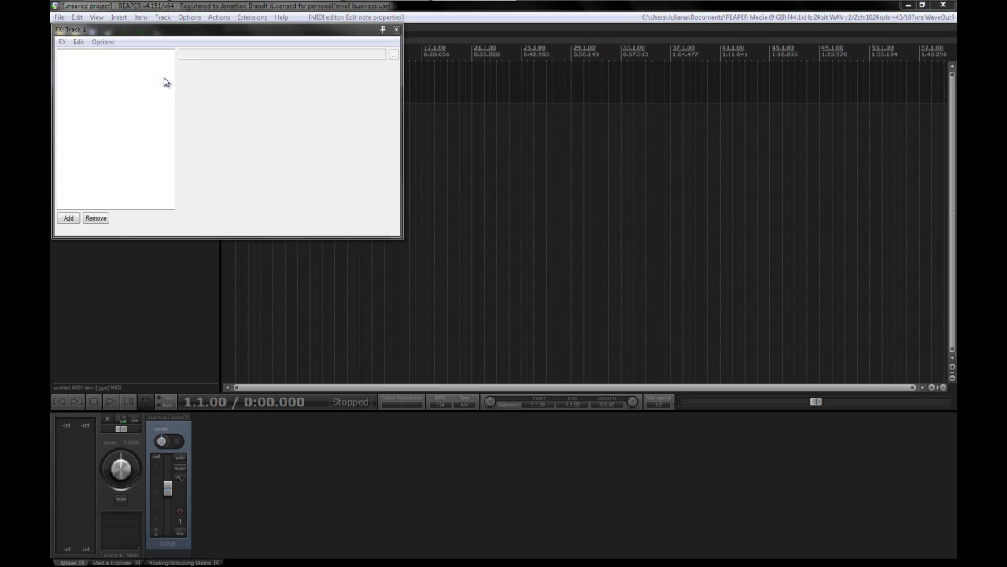
click(110, 371)
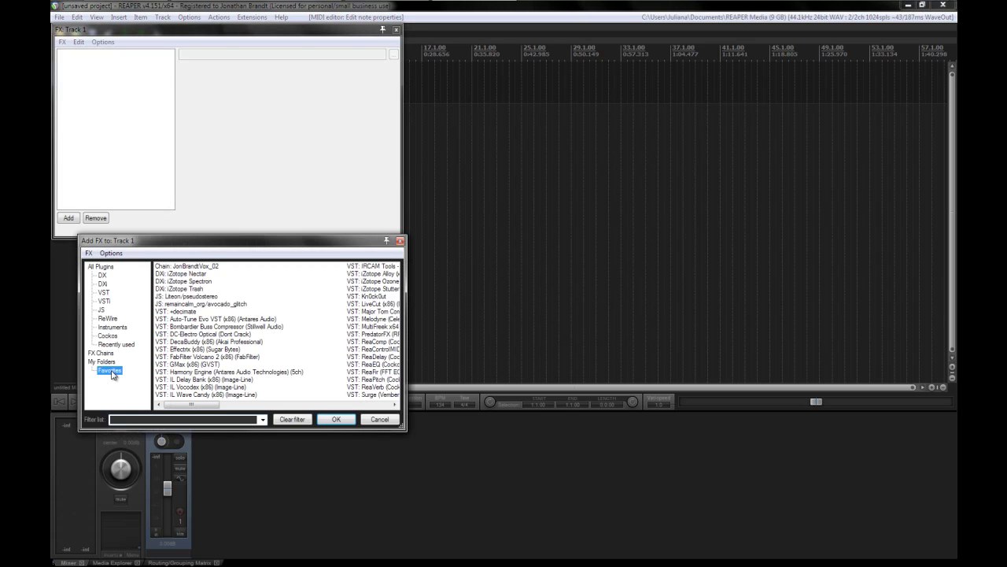
drag(211, 405, 337, 410)
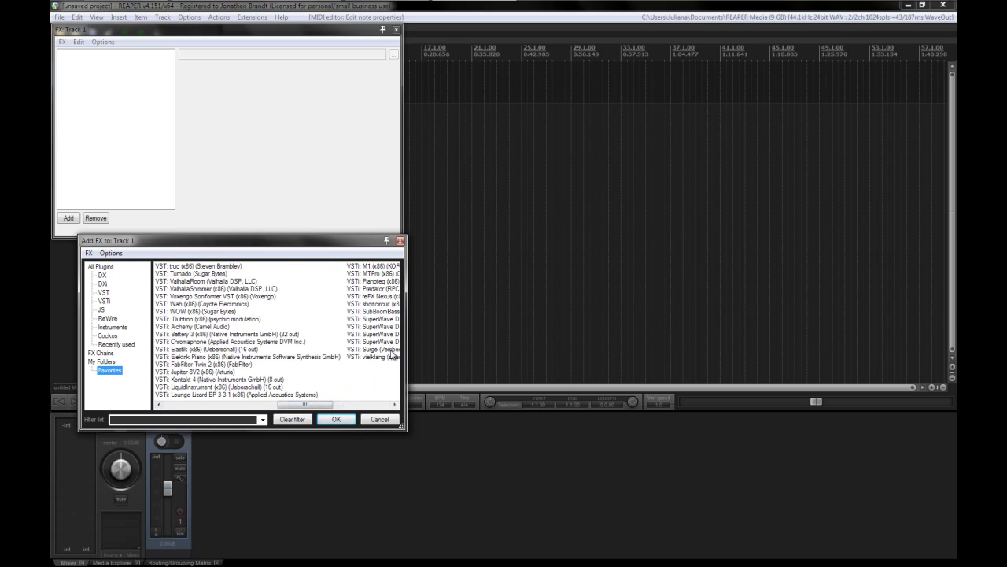
click(382, 352)
click(326, 404)
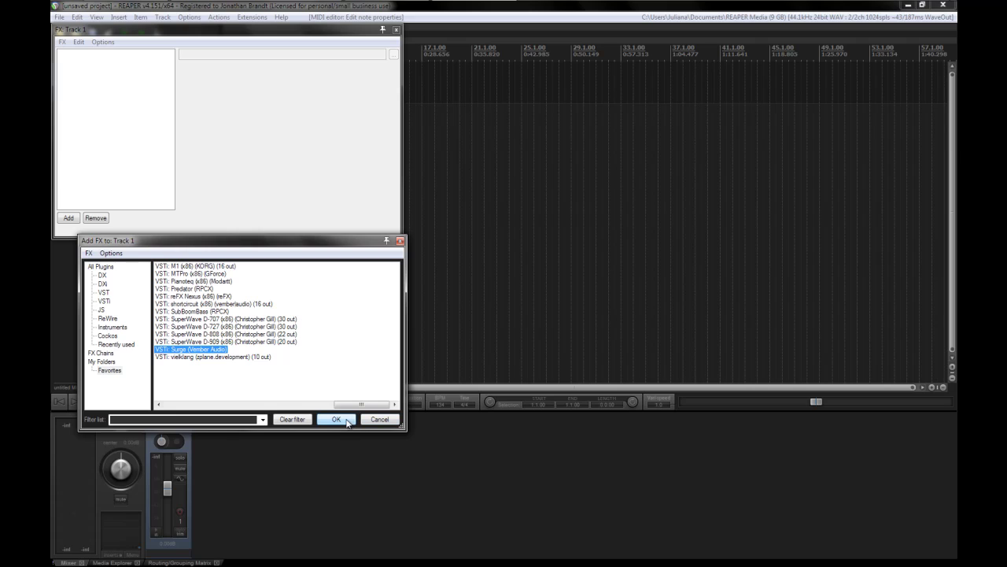
click(347, 421)
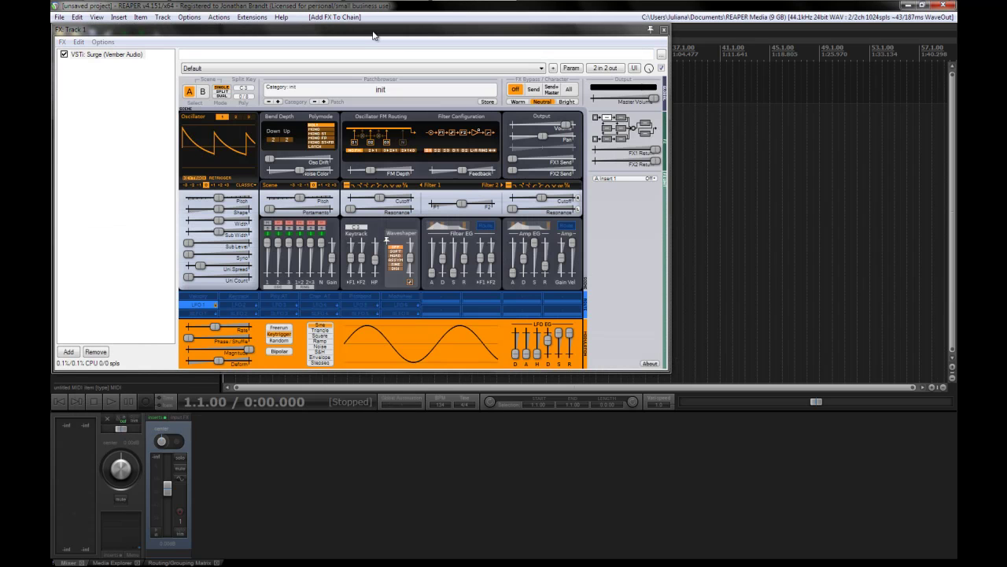
Step: Load the JulianaStein - 3 > Windex patch into Surge
drag(374, 34, 562, 120)
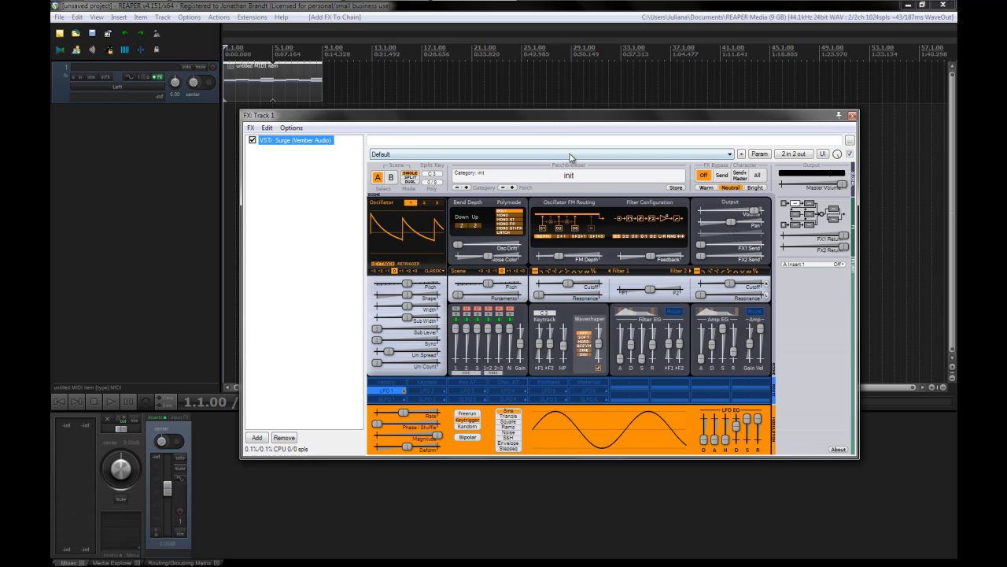
click(543, 179)
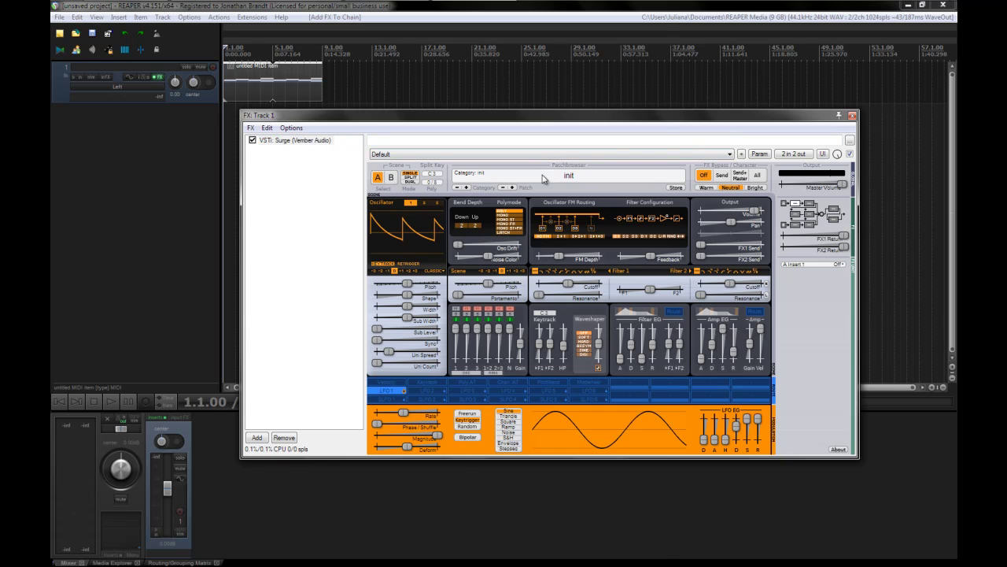
click(543, 178)
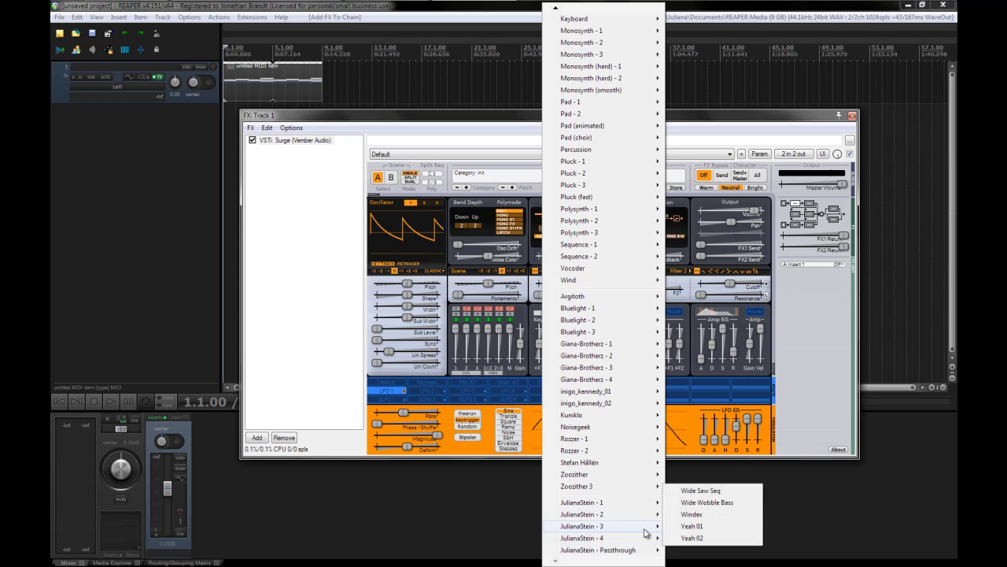
mouse_move(645, 533)
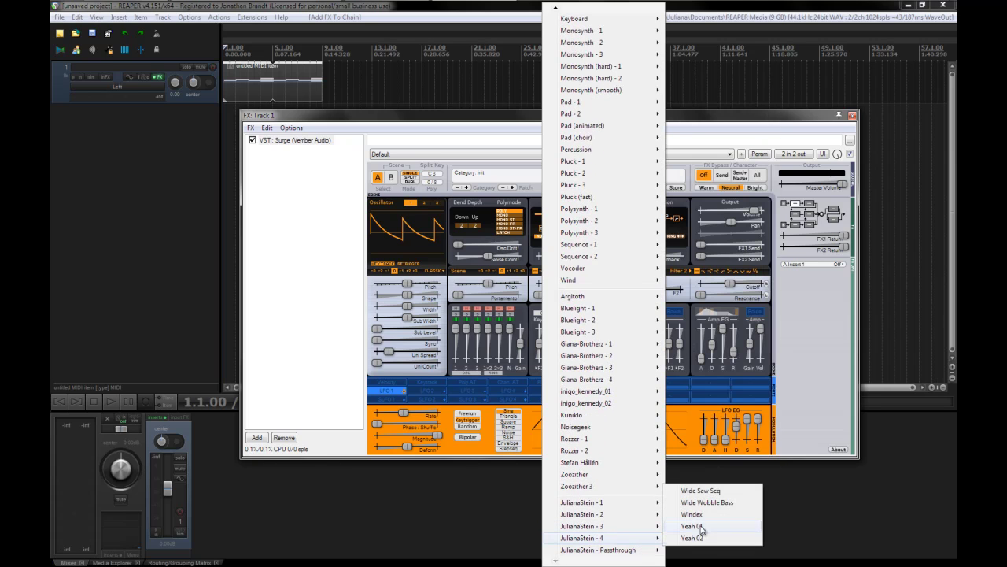
click(697, 516)
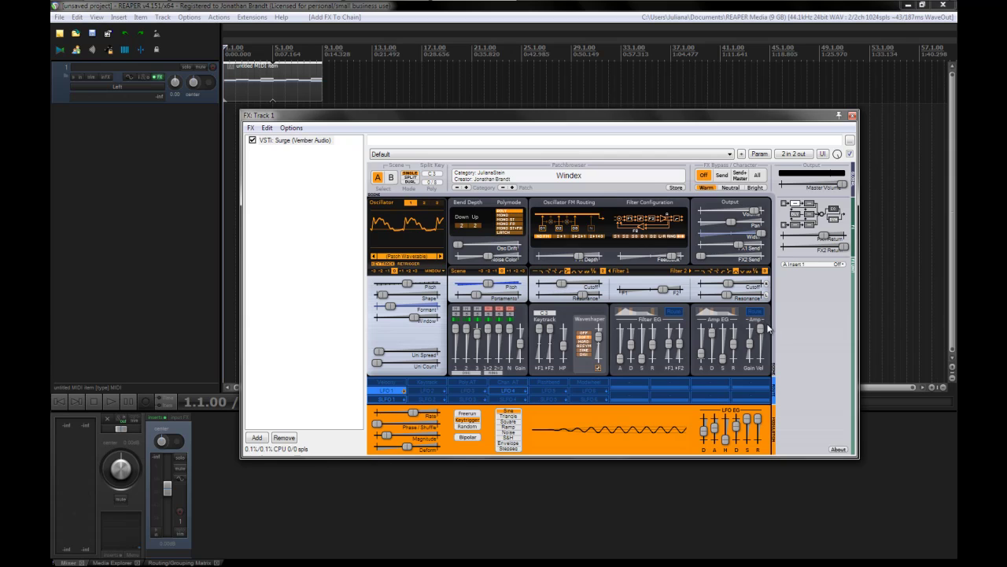
Step: Audition the Windex patch, close the Surge window and stop playback
key(space)
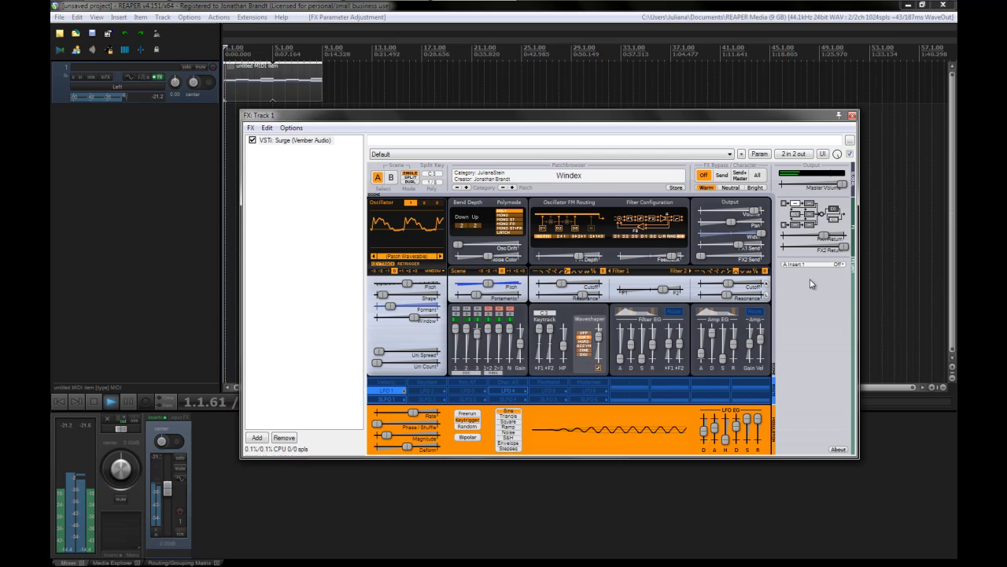
click(852, 116)
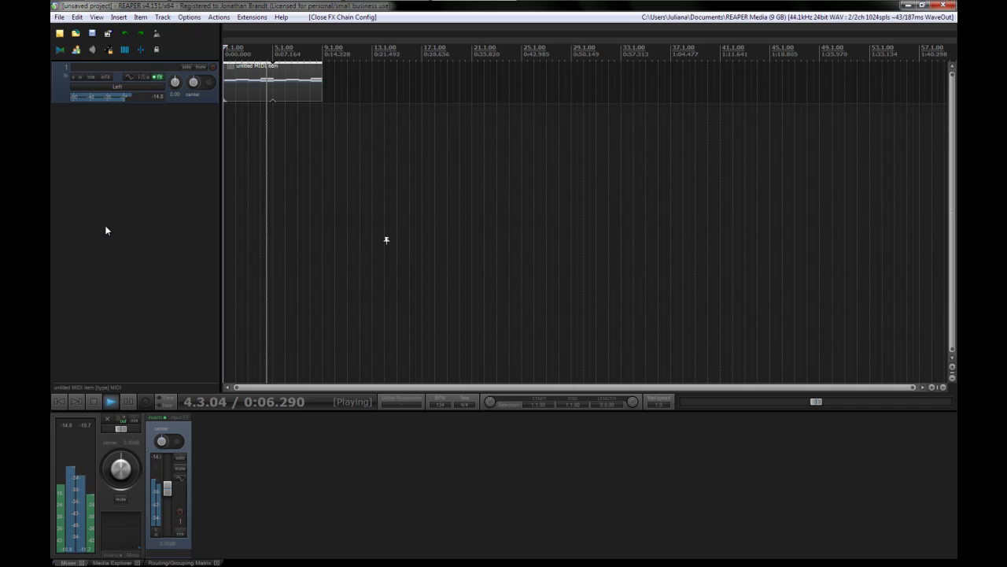
key(space)
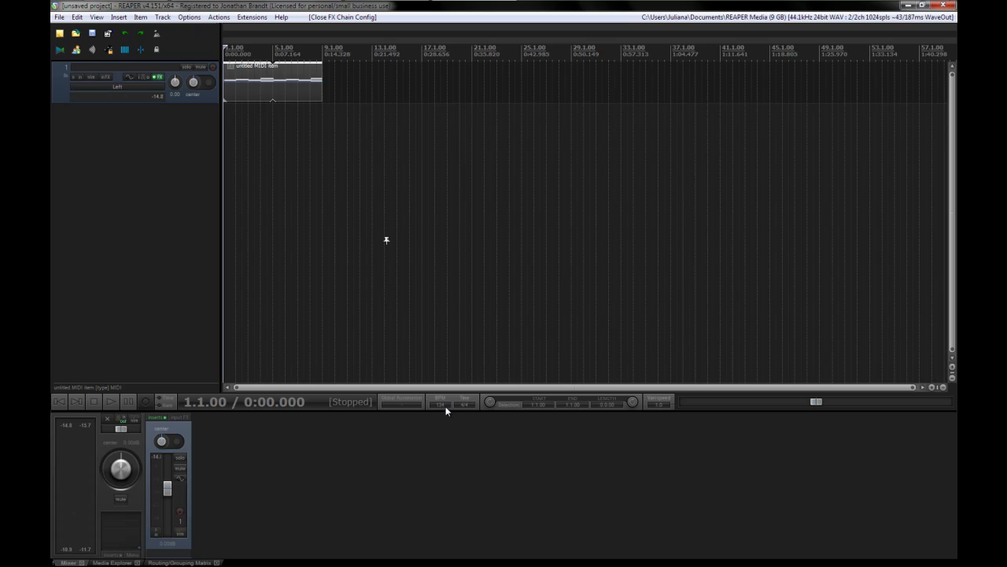
Step: Set the project tempo to 150 BPM and zoom the timeline
click(441, 404)
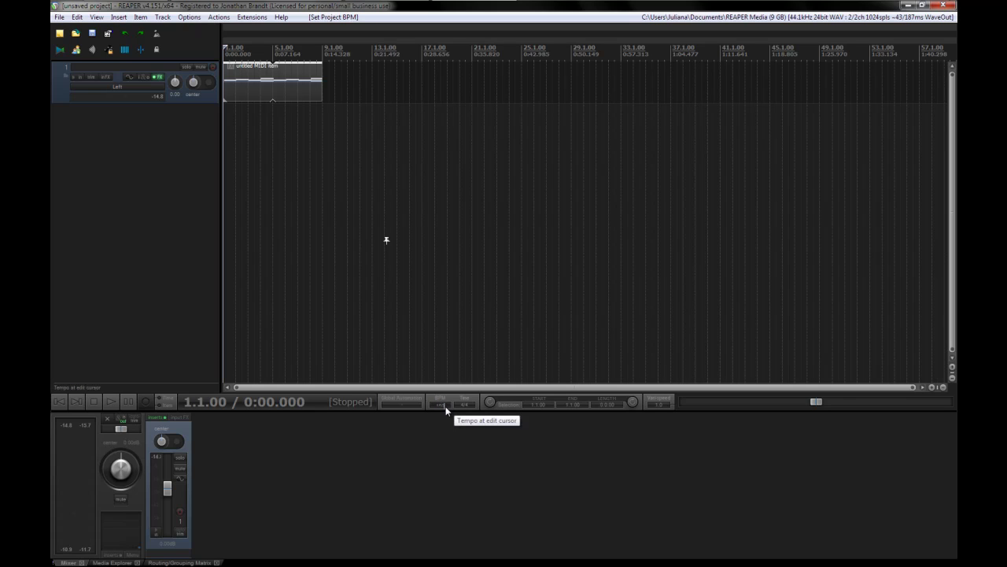
text(150)
key(Return)
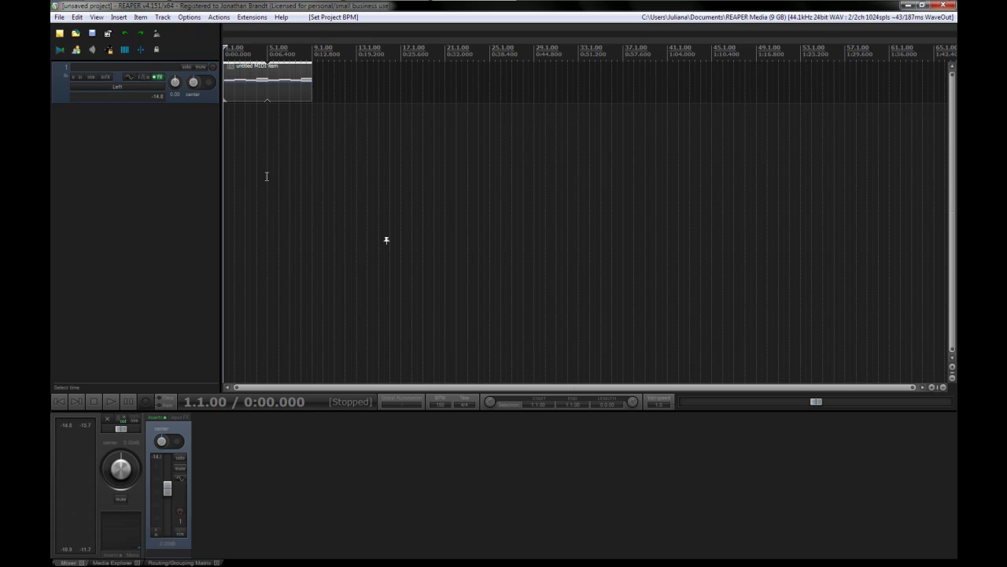
scroll(387, 241, up, 5)
scroll(386, 241, down, 6)
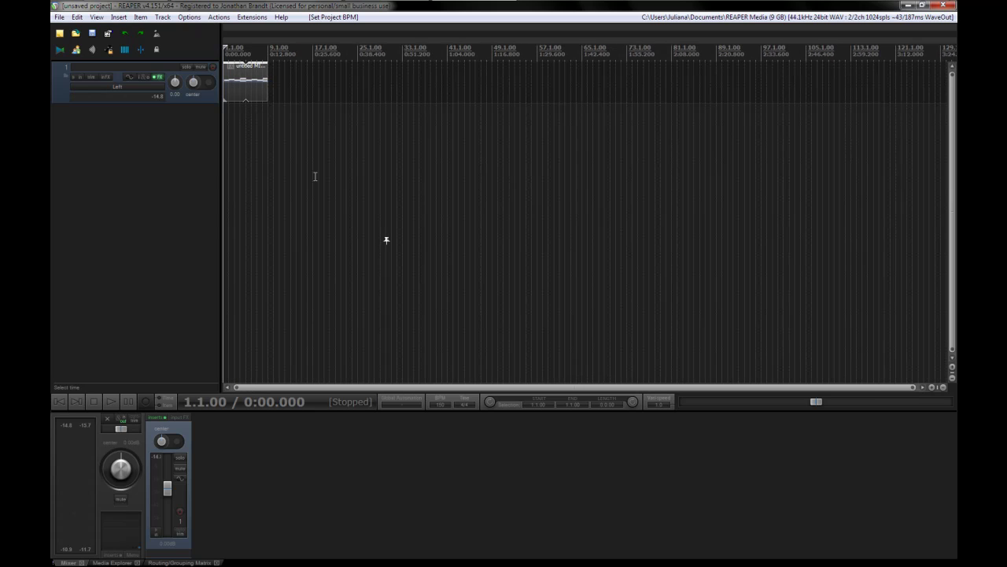
scroll(386, 240, down, 2)
scroll(387, 240, up, 3)
scroll(387, 240, down, 6)
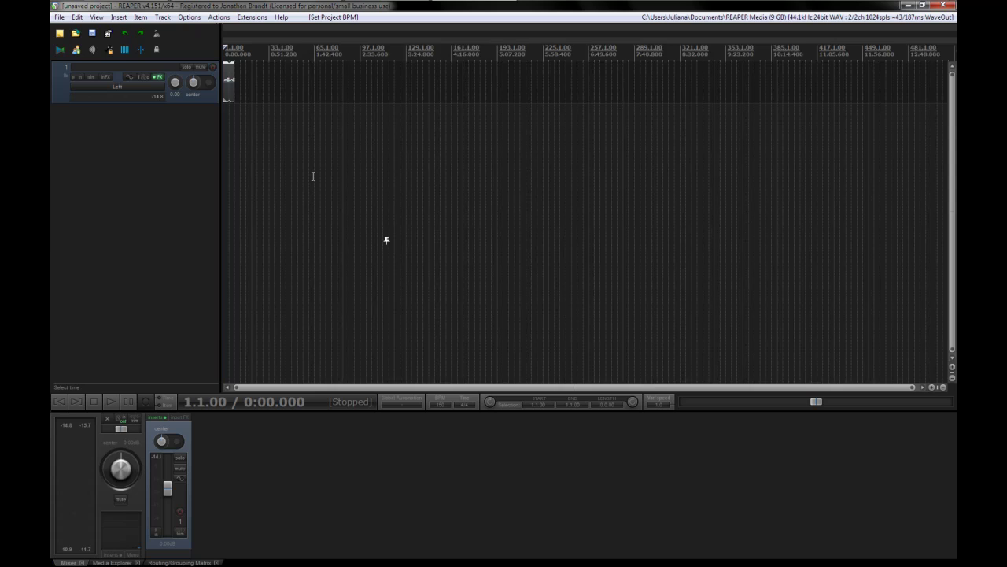
scroll(386, 240, up, 5)
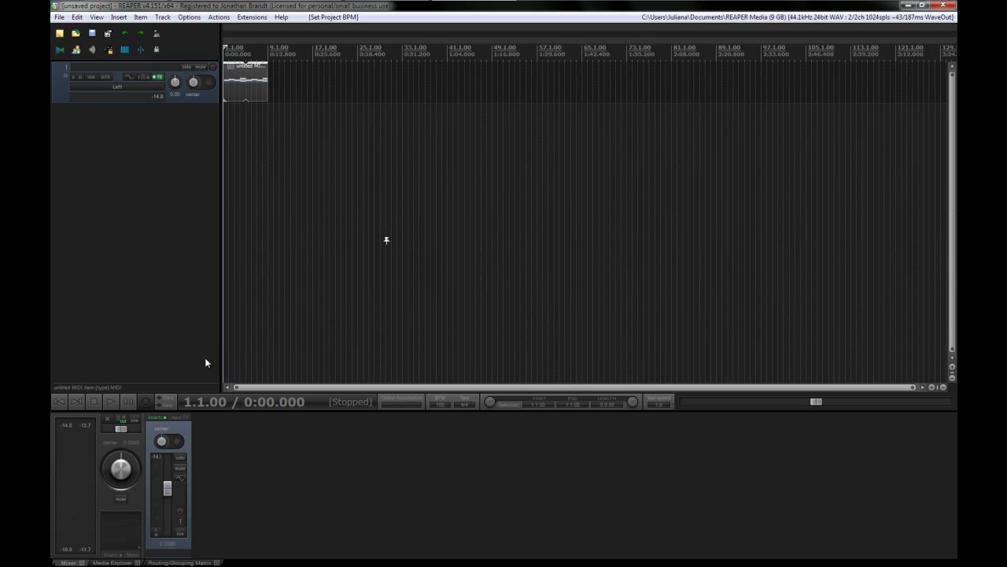
scroll(278, 228, up, 3)
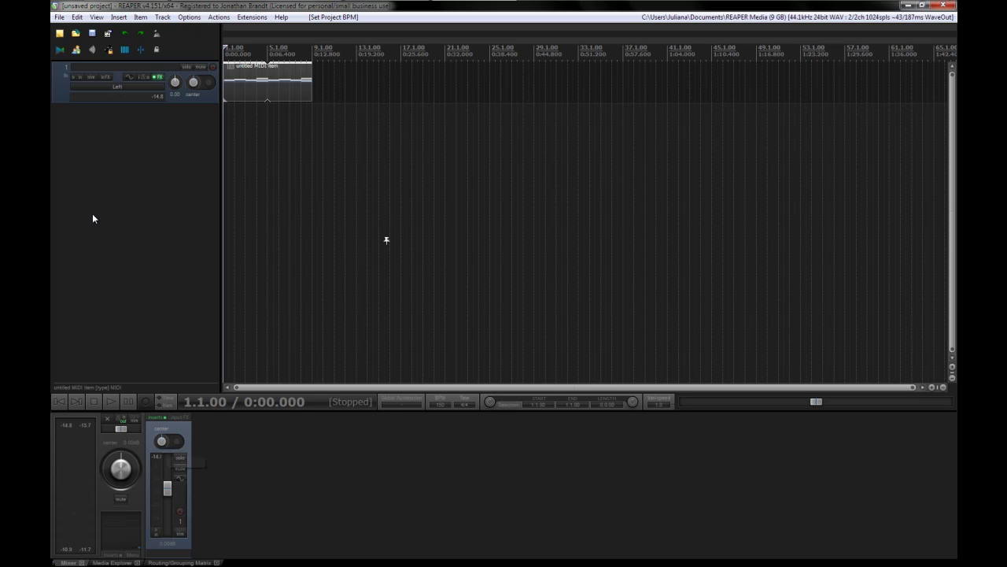
Step: Set Track 1 Surge's Conditioner limiter to -18.00 dB with a lower release during playback
key(space)
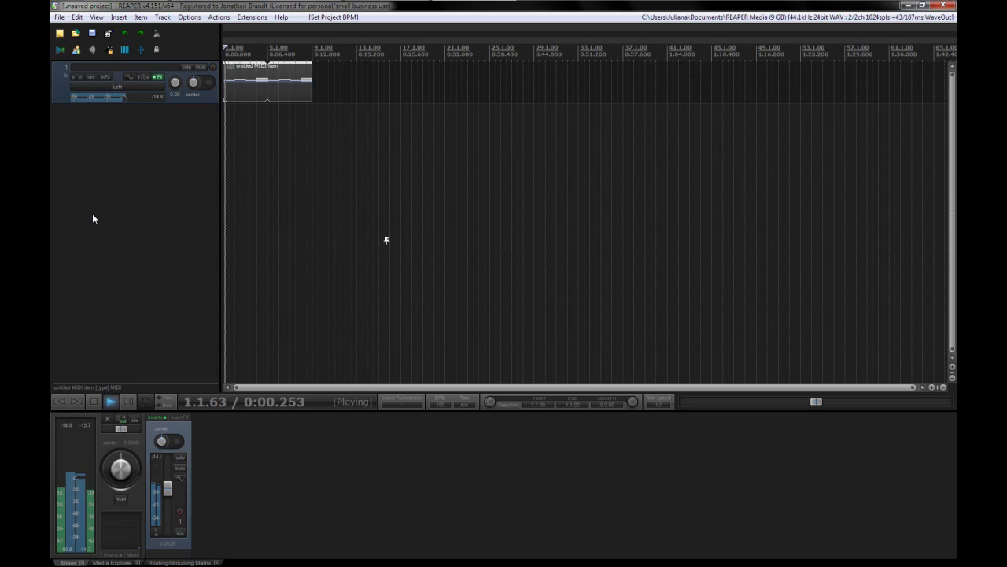
click(161, 76)
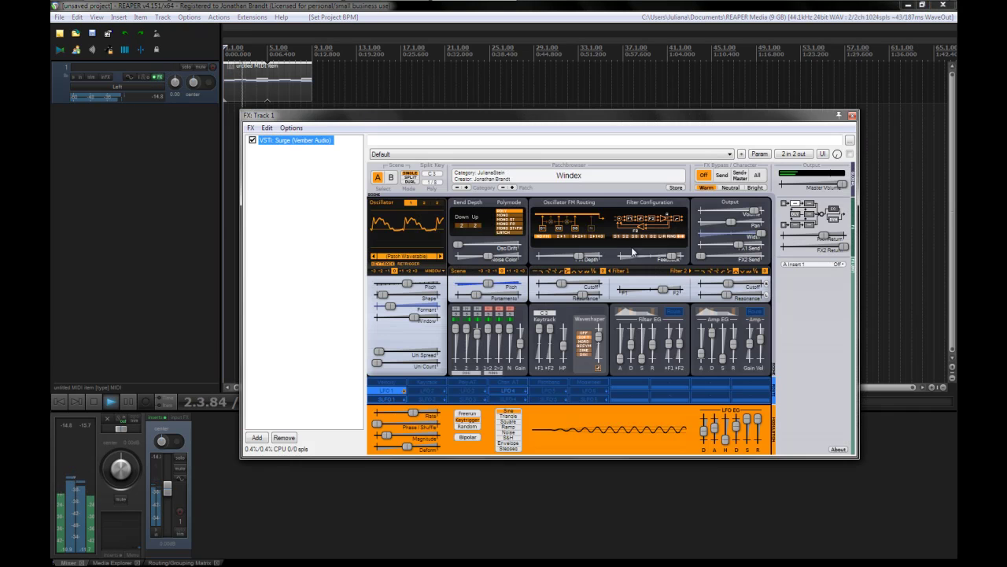
click(836, 222)
drag(836, 382, 795, 404)
click(836, 413)
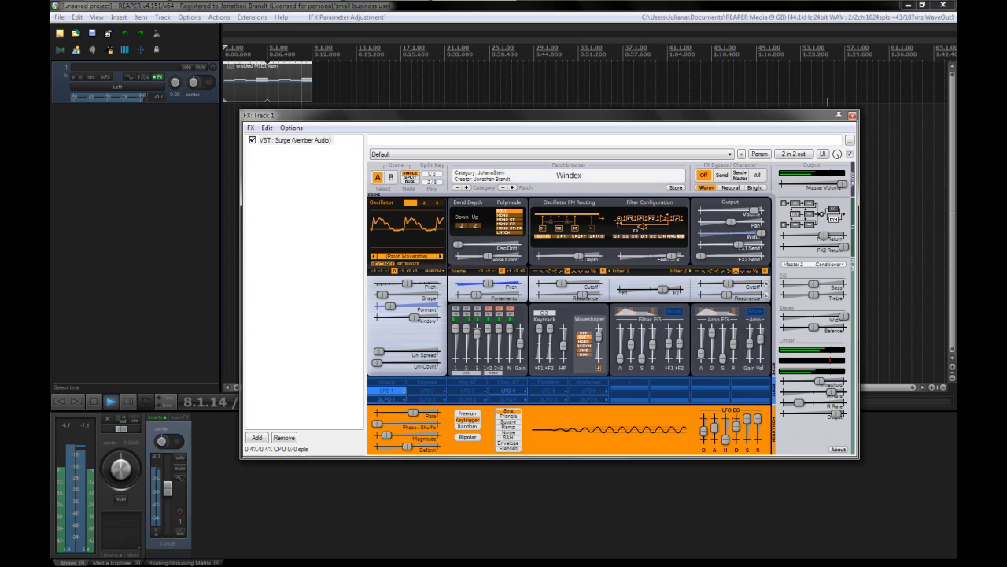
click(852, 118)
key(space)
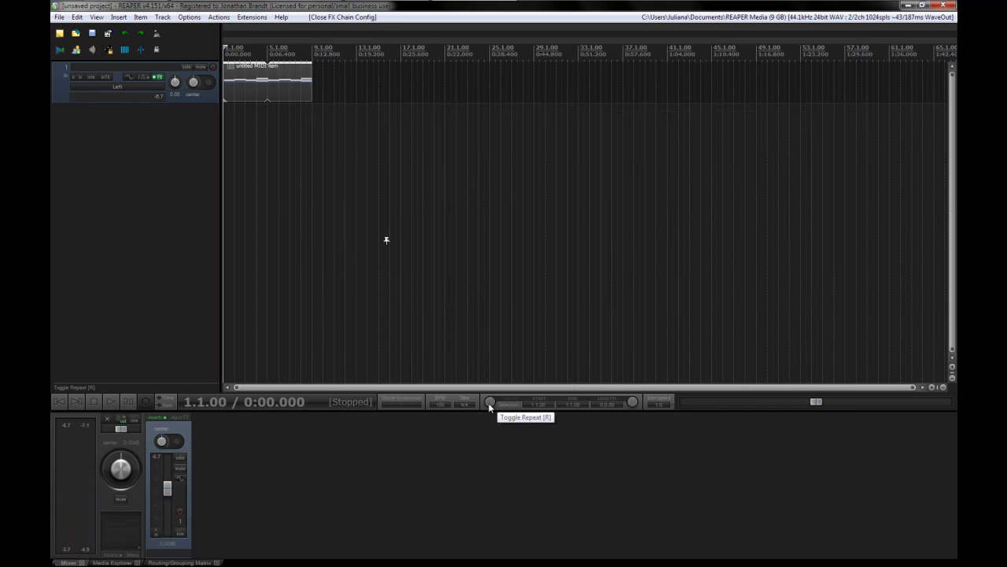
Step: Play the melody once more with the adjusted limiter, then stop back at 1.1.00
key(space)
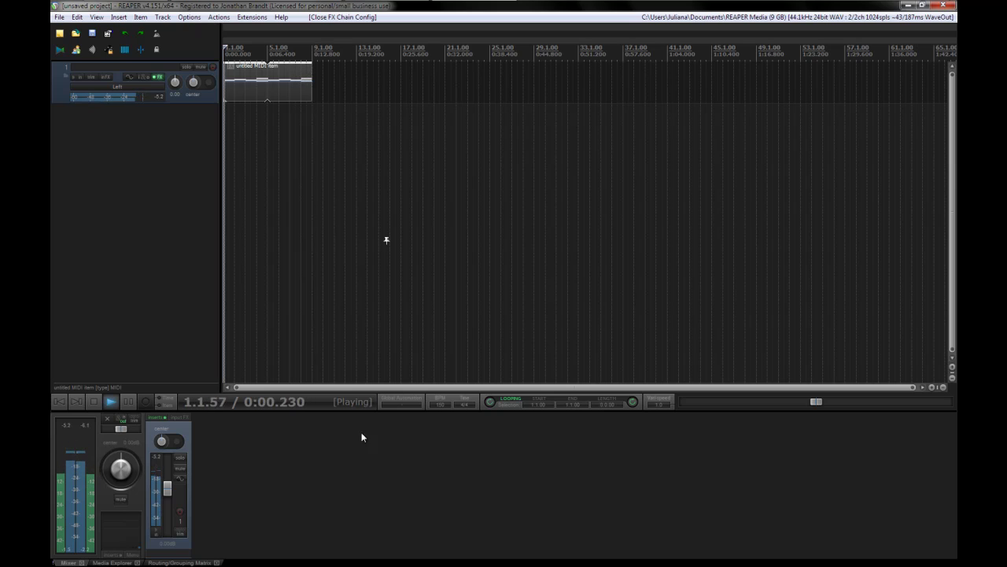
key(space)
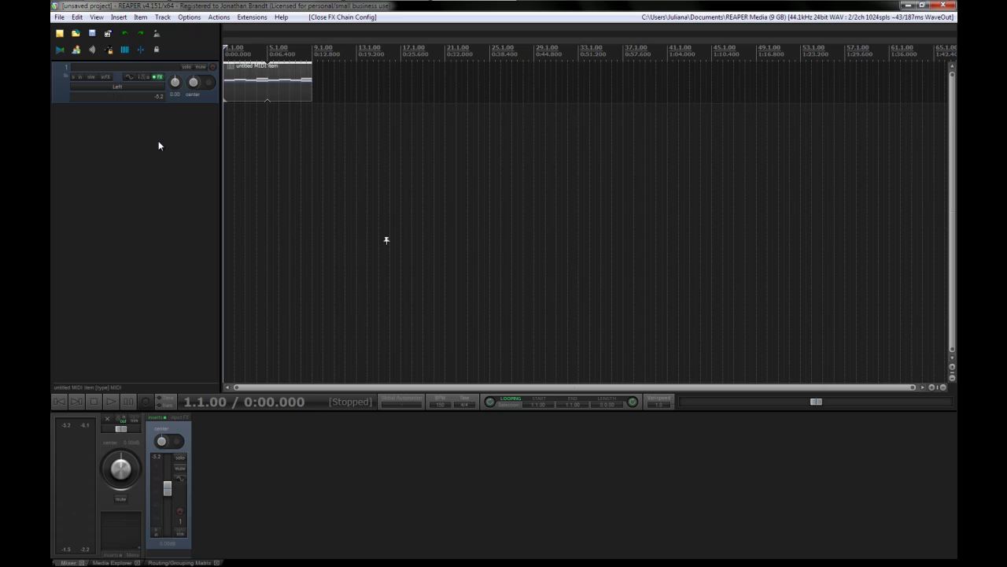
Step: Import Vox_Processed_108bpm.flac from Explorer onto a new track, then delete its audio item
mouse_move(357, 4)
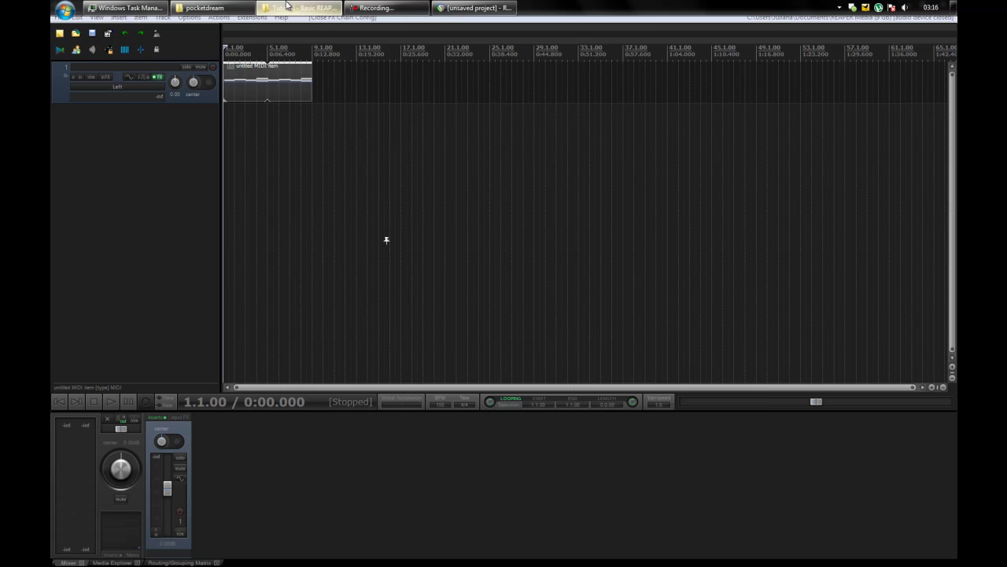
click(334, 45)
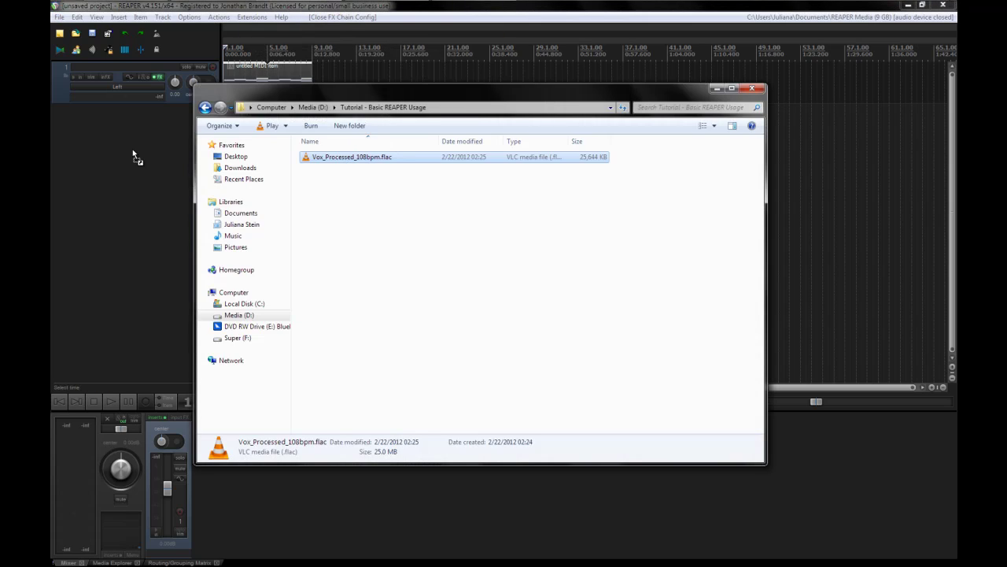
drag(132, 150, 131, 150)
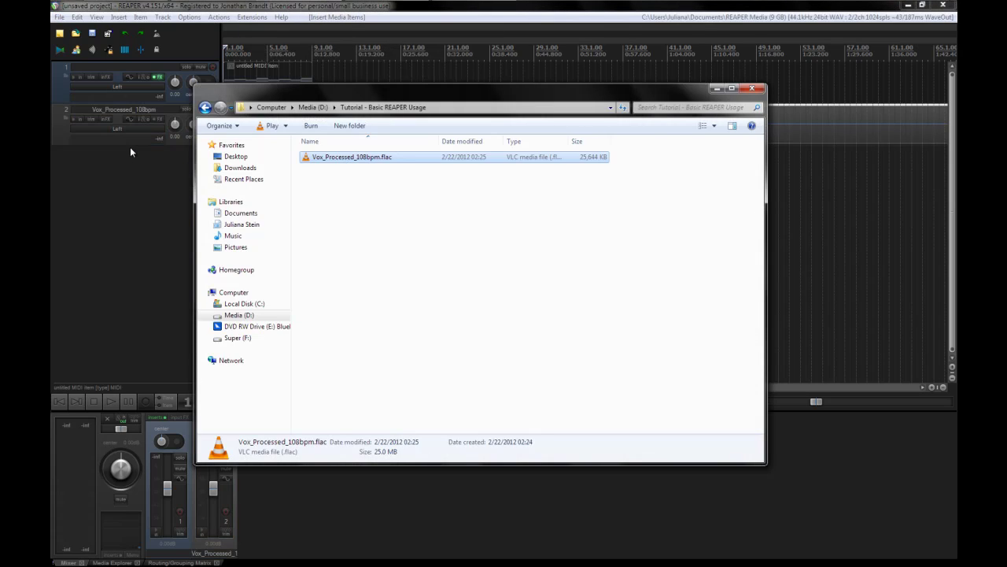
click(715, 89)
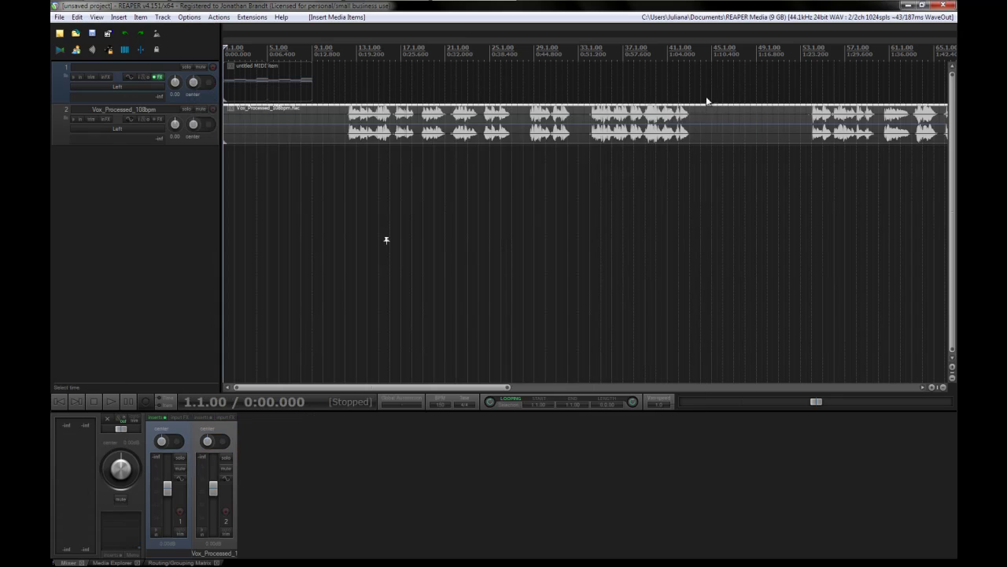
click(356, 142)
key(Delete)
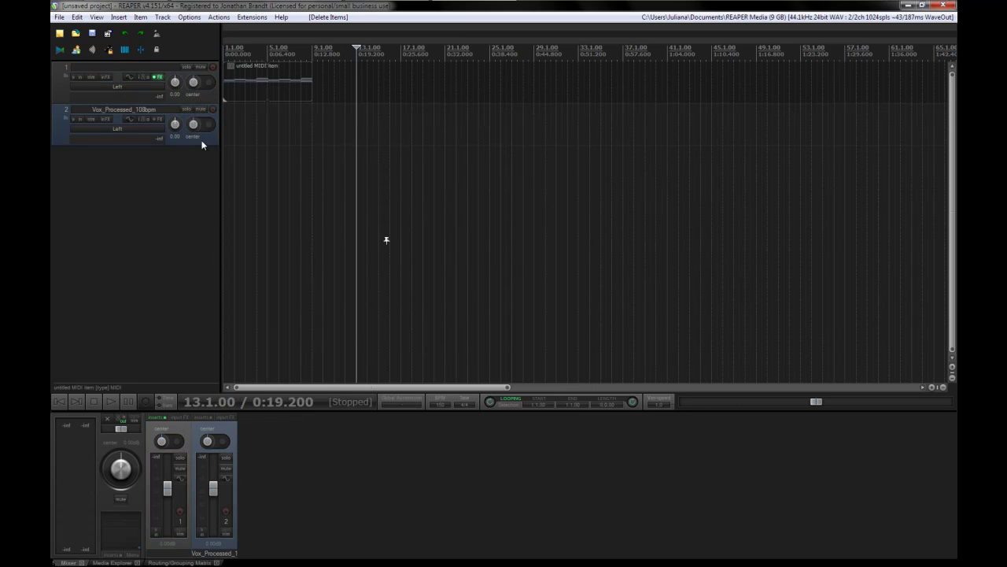
Step: Remove the empty second track and set the project tempo to 108 BPM
key(Delete)
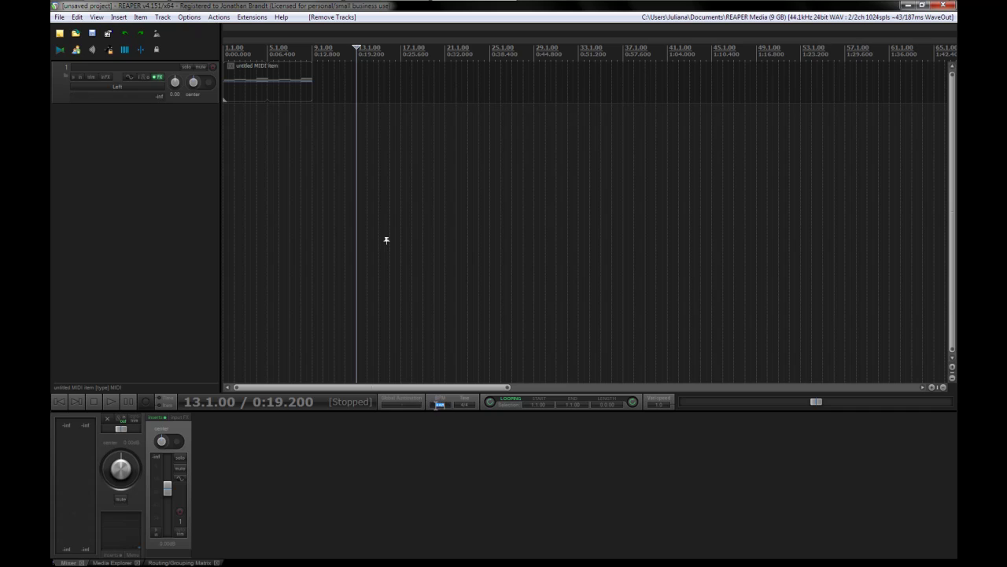
text(108)
key(Return)
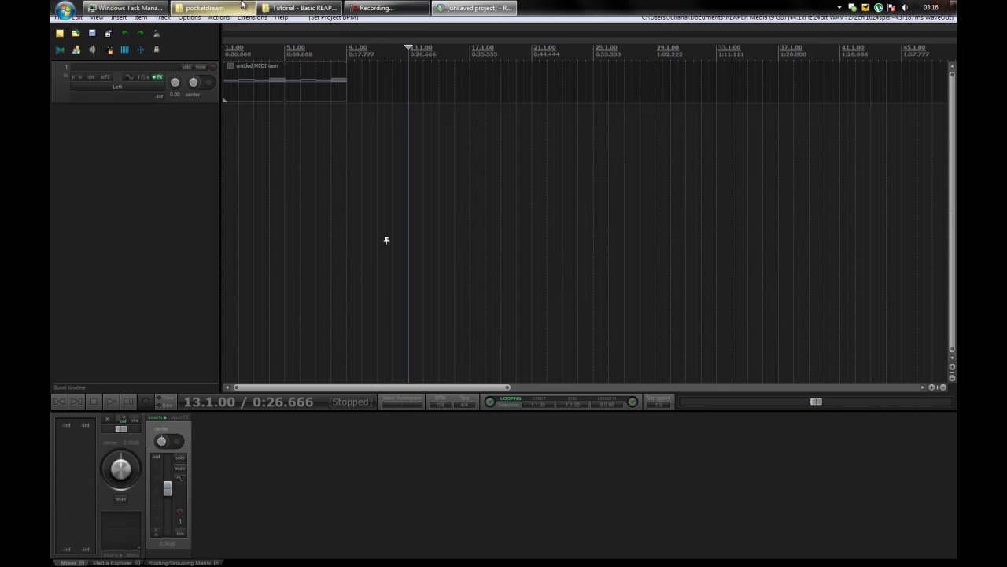
Step: Re-import Vox_Processed_108bpm.flac onto a new track 2 and place the play position at bar 9
click(326, 6)
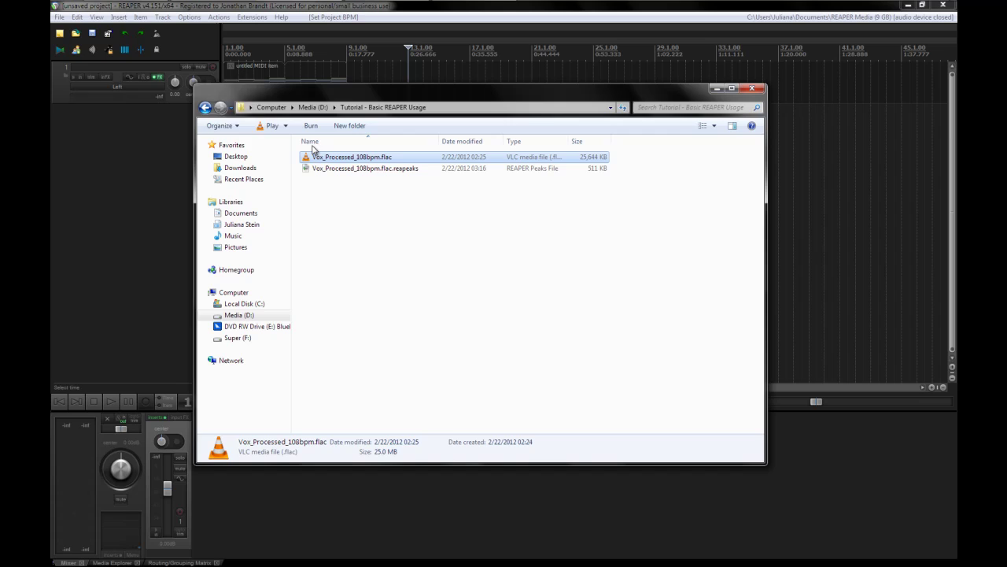
drag(329, 162, 102, 129)
click(717, 88)
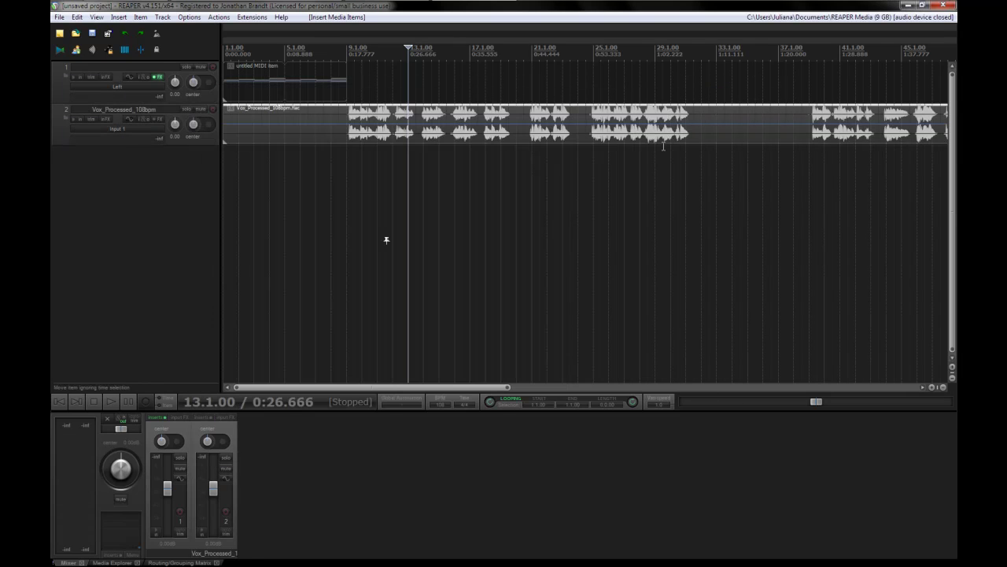
click(347, 165)
Step: Audition the vocal, trim its start and line the item up at 1.1.00
key(space)
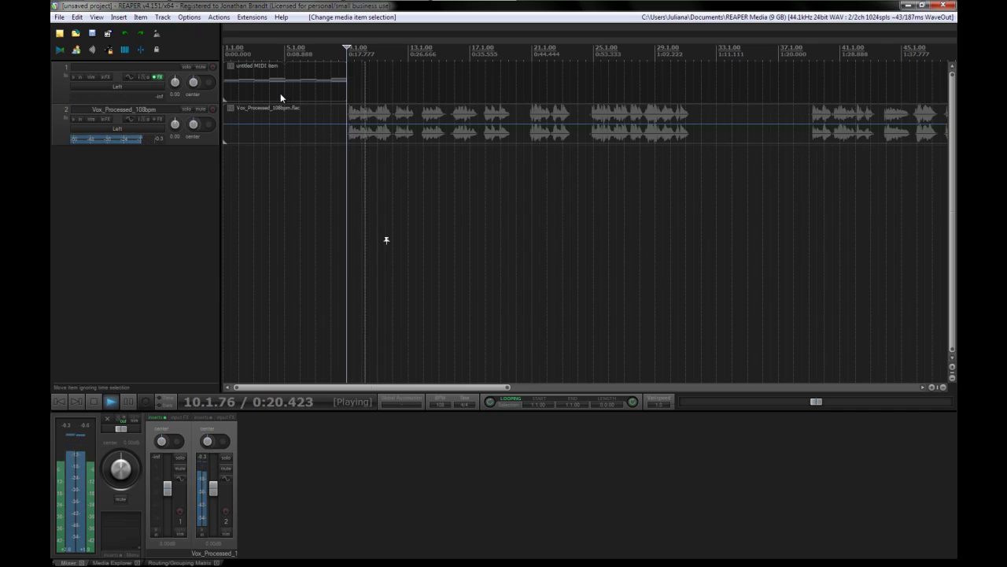
key(space)
mouse_move(226, 135)
mouse_down()
mouse_move(462, 136)
mouse_move(240, 135)
mouse_up()
click(364, 138)
scroll(780, 147, down, 3)
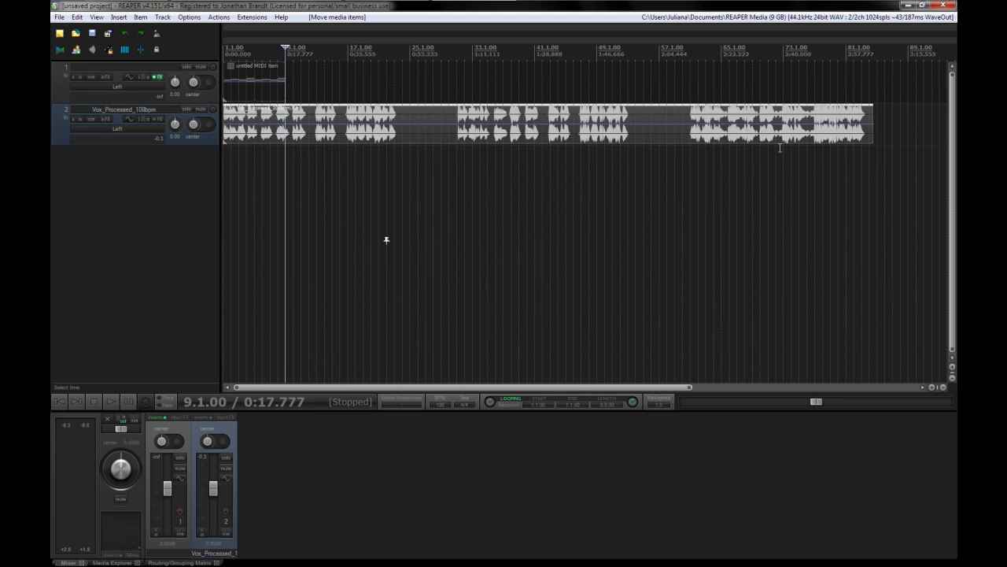
click(350, 92)
scroll(329, 297, up, 3)
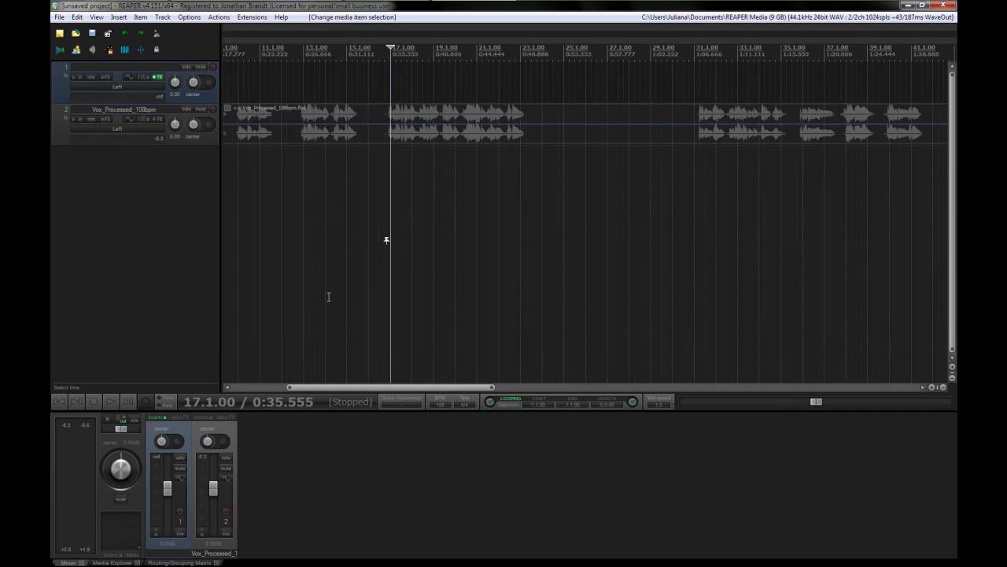
click(58, 400)
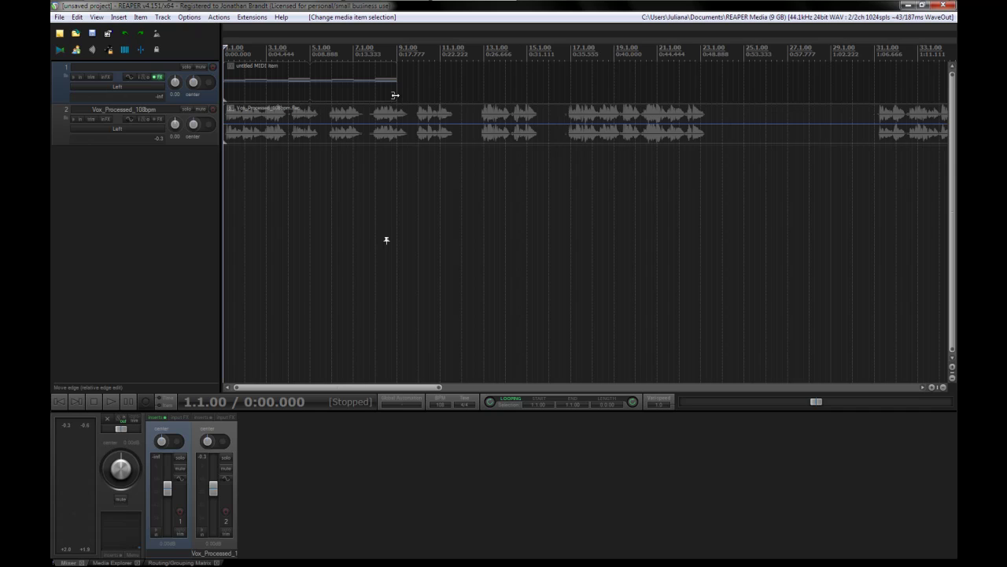
Step: Extend the MIDI item's end to 9.1.00, undoing an accidental vocal item extension
mouse_move(395, 95)
mouse_down()
mouse_move(727, 117)
mouse_move(398, 103)
mouse_up()
scroll(769, 197, down, 4)
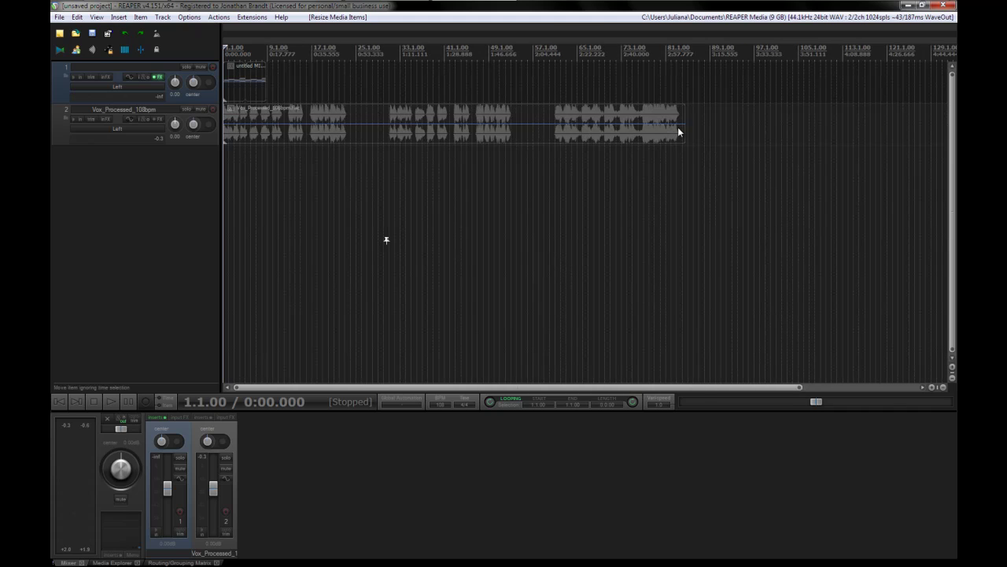
drag(678, 132, 754, 134)
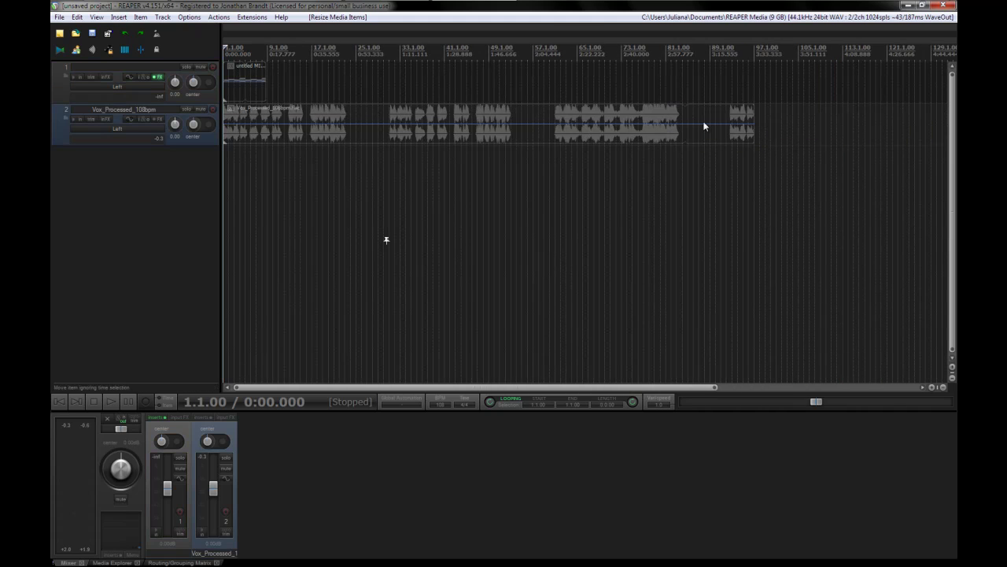
scroll(704, 126, up, 5)
key(ctrl+z)
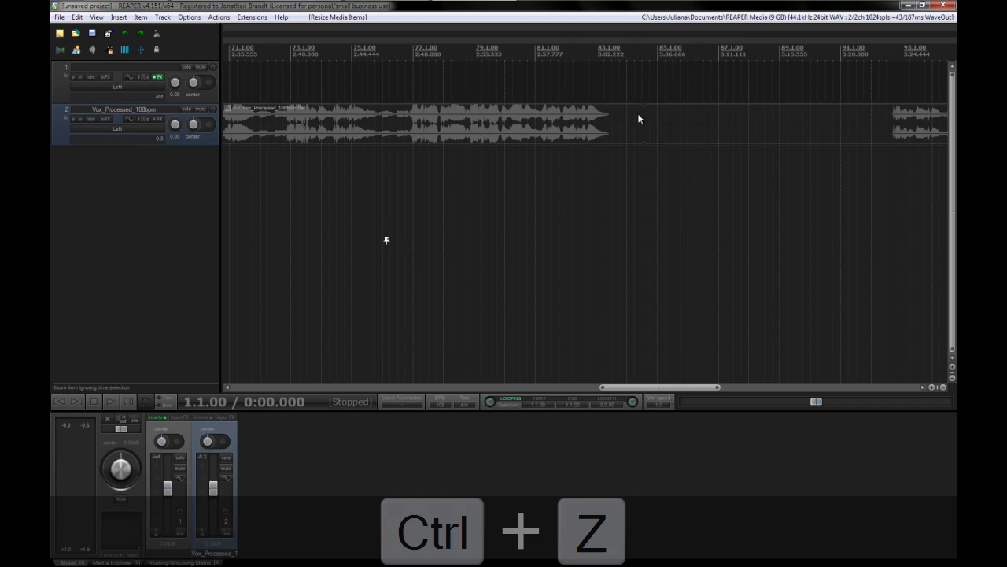
drag(660, 389, 226, 392)
Step: Open the track 1 MIDI item in the editor and delete all its existing notes
click(238, 78)
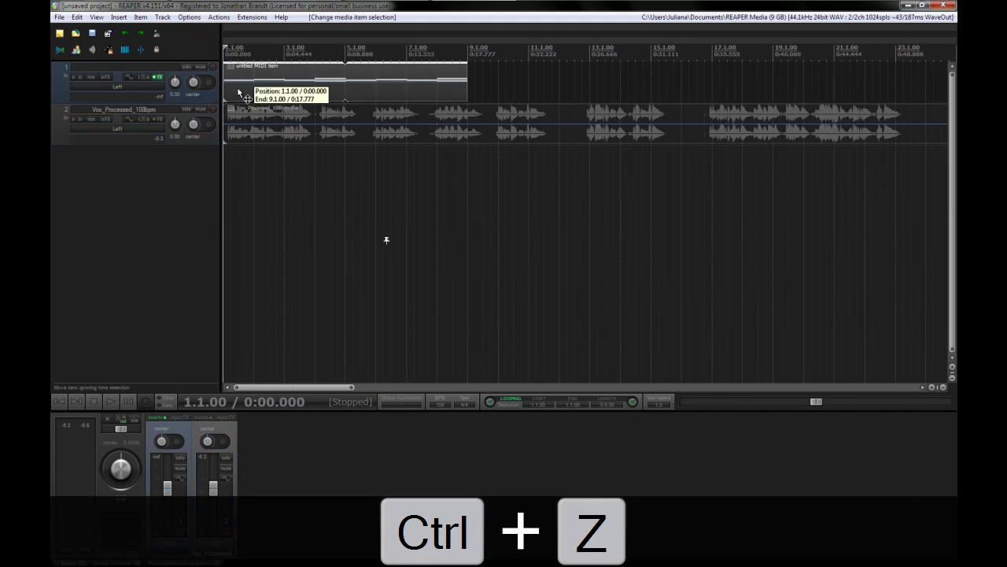
double_click(238, 79)
key(Home)
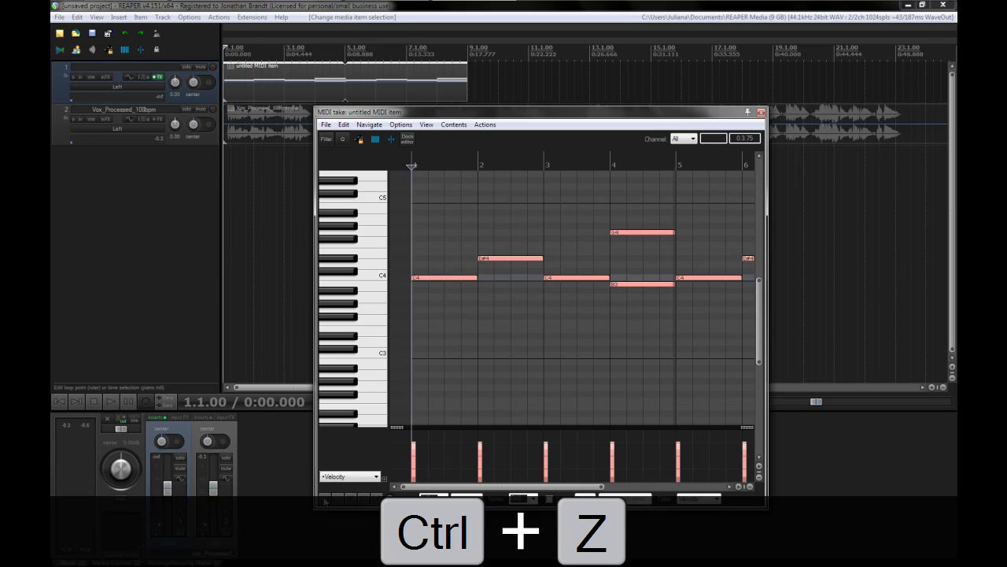
key(ctrl+a)
key(Delete)
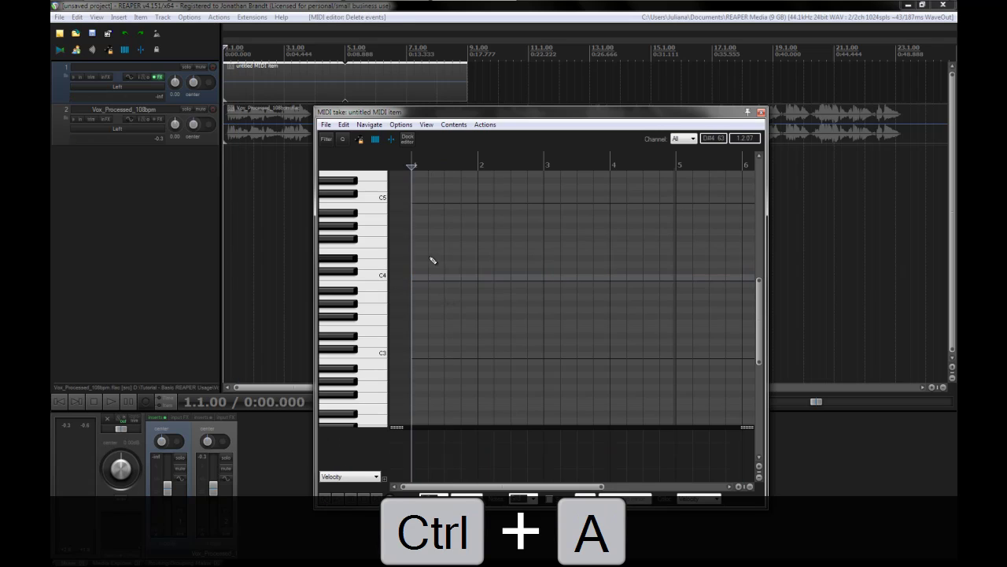
Step: Draw an E4 note in bar 1 and a B3 note in bar 2, audition, and close the editor
mouse_move(418, 253)
mouse_down()
mouse_move(491, 253)
mouse_move(479, 254)
mouse_up()
key(space)
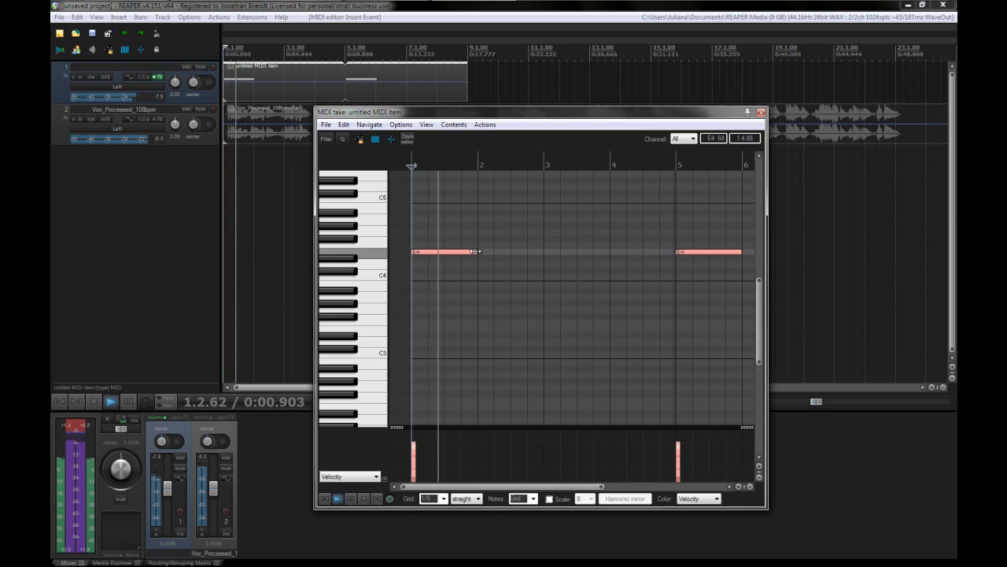
key(space)
mouse_move(482, 284)
mouse_down()
mouse_move(552, 287)
mouse_move(607, 256)
mouse_move(592, 249)
mouse_move(667, 265)
mouse_up()
key(space)
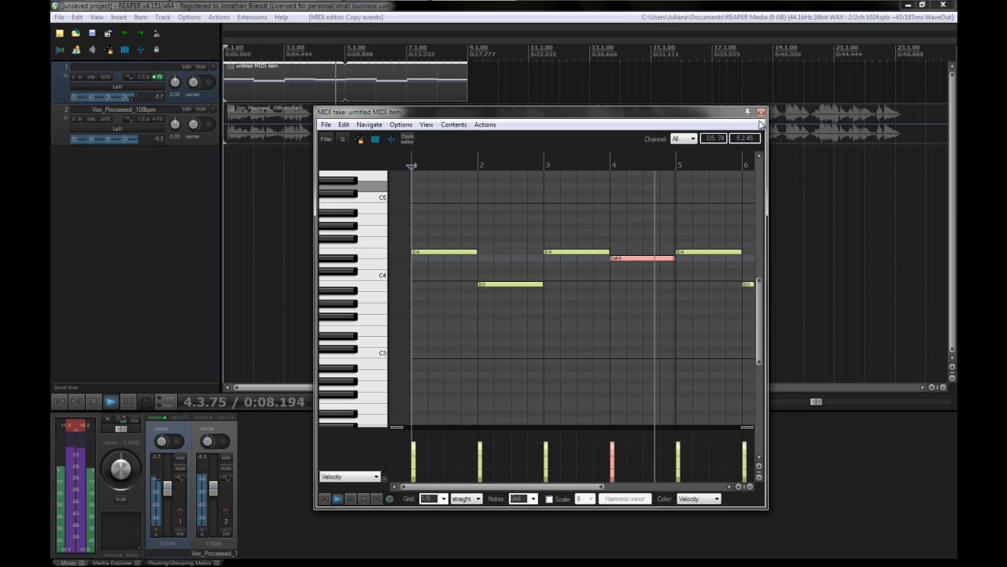
click(761, 112)
scroll(355, 98, down, 2)
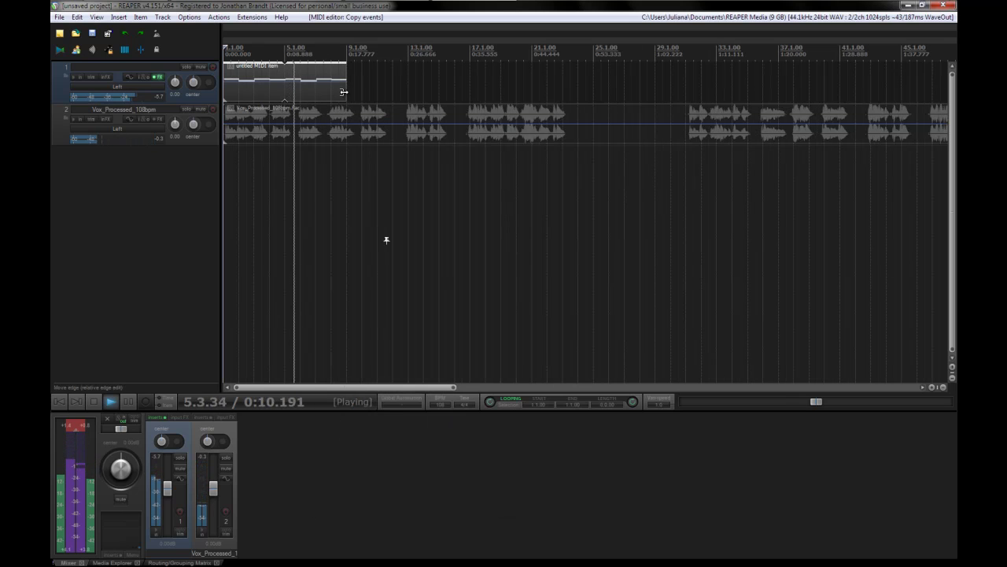
Step: Lengthen the MIDI item so the pattern loops further and reopen it in the note editor
drag(355, 93, 593, 115)
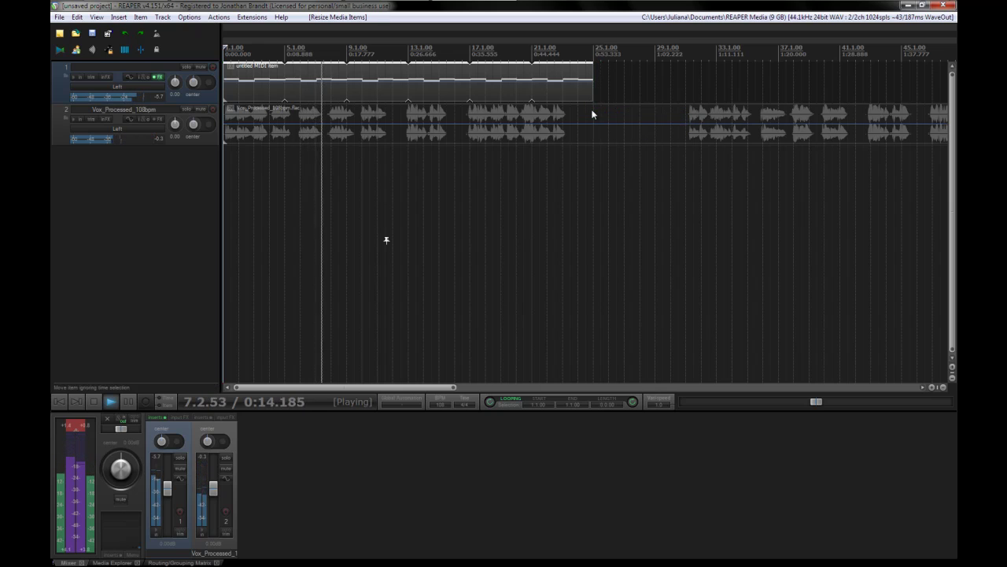
key(space)
click(315, 82)
key(ctrl+alt+e)
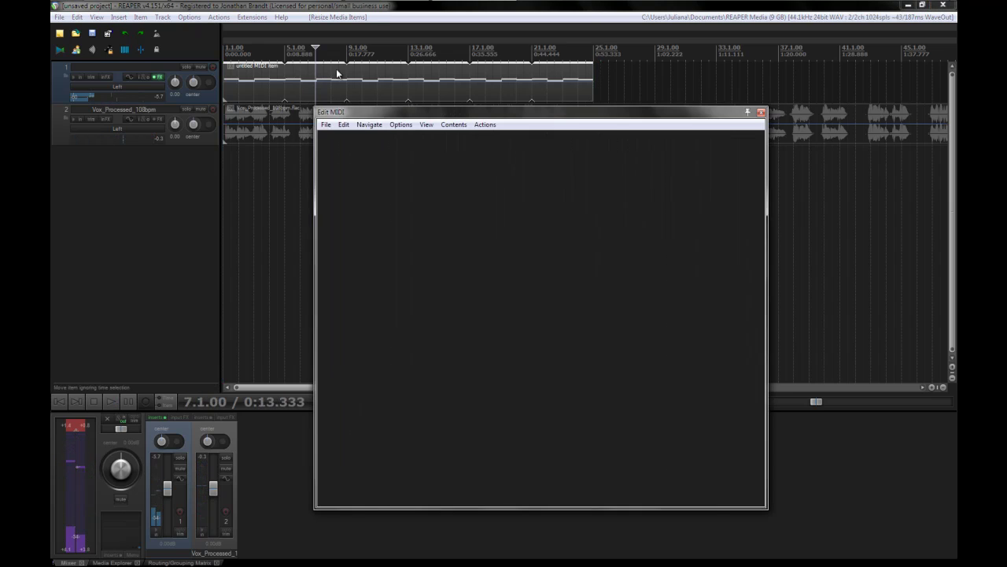
click(324, 499)
scroll(370, 330, up, 1)
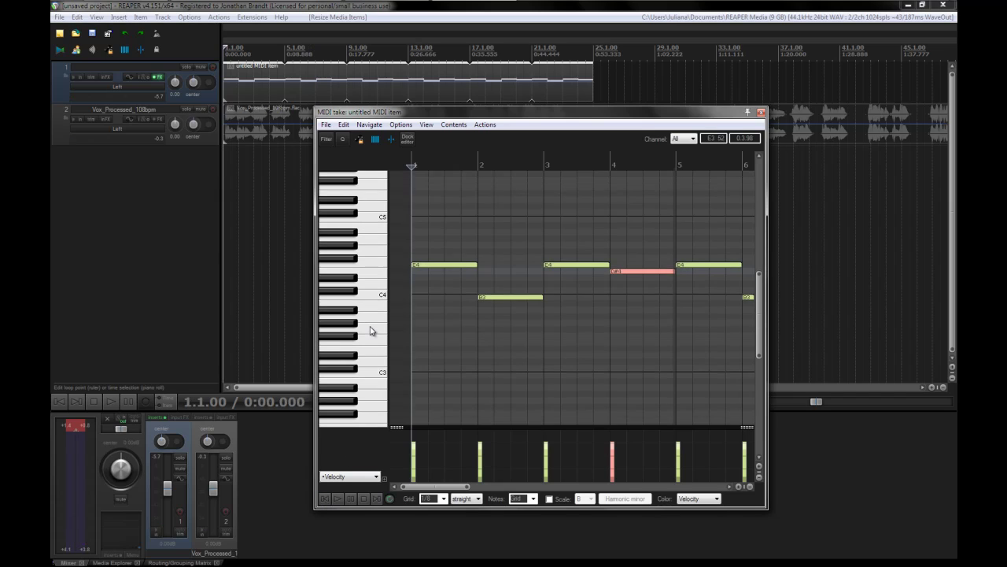
Step: Shorten the E4 notes and duplicate them twice into repeated E4s
drag(477, 273, 446, 272)
key(ctrl+d)
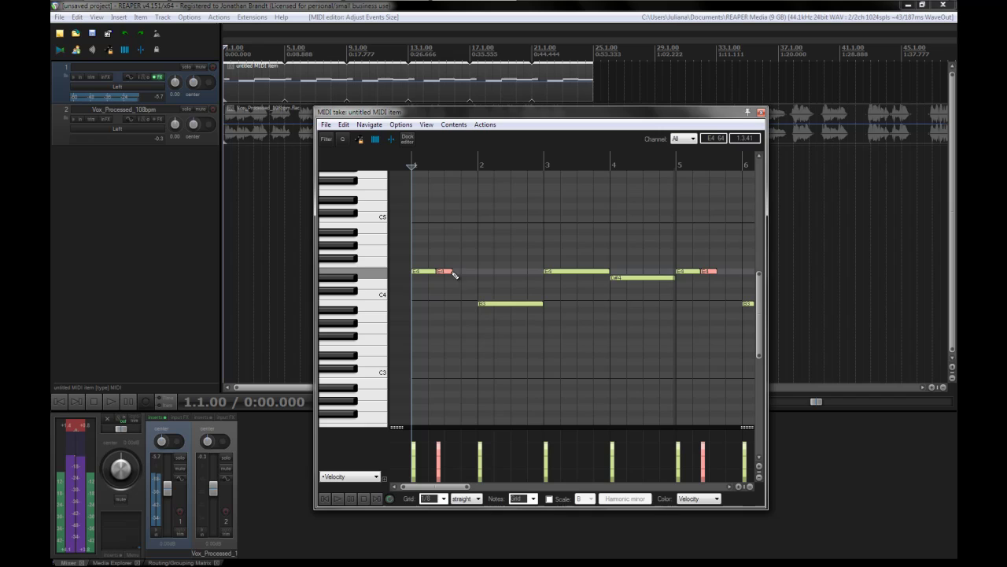
key(ctrl+d)
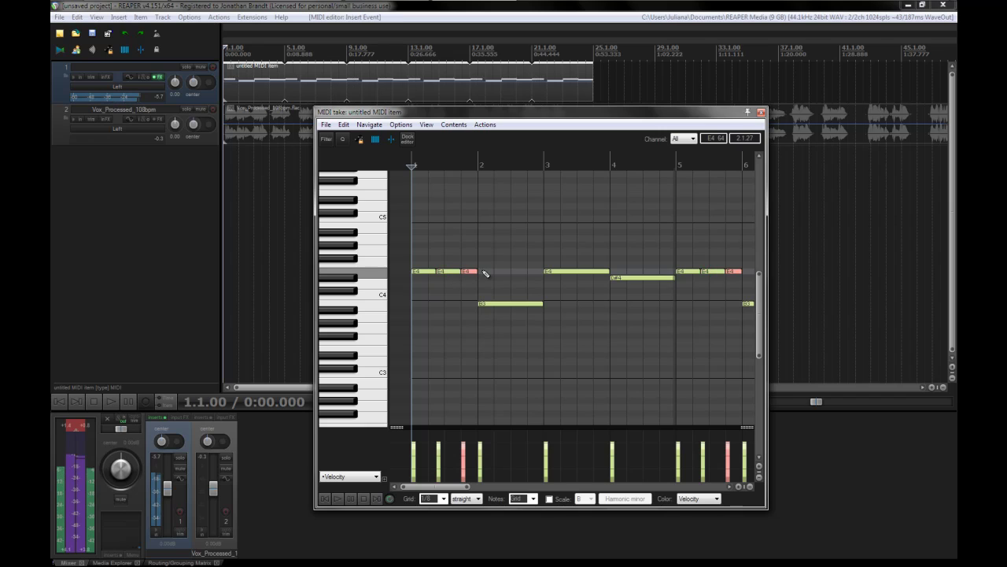
Step: Delete the three middle notes and copy the remaining E4s down to B3 from bar 2
drag(555, 255, 479, 346)
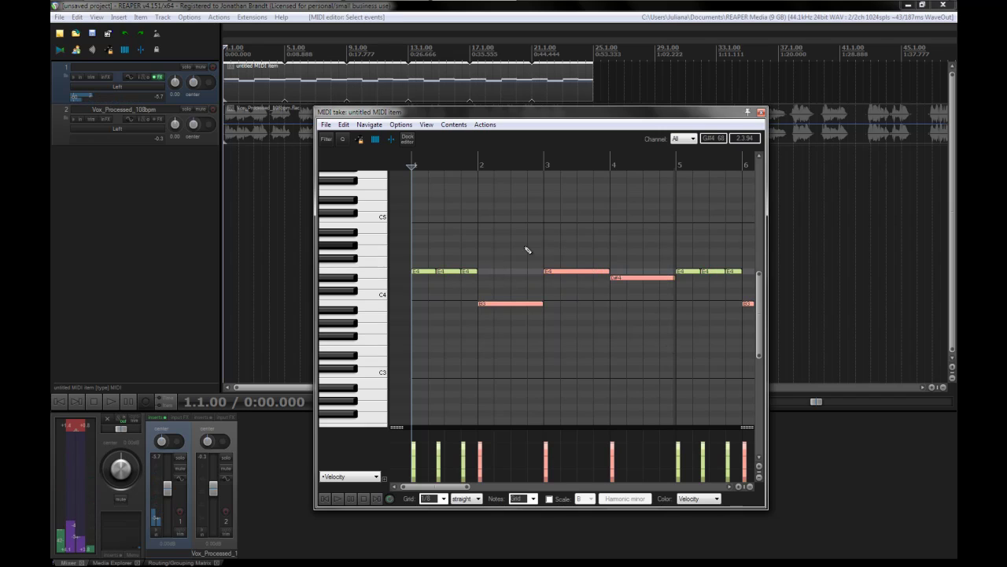
right_click(528, 250)
click(495, 236)
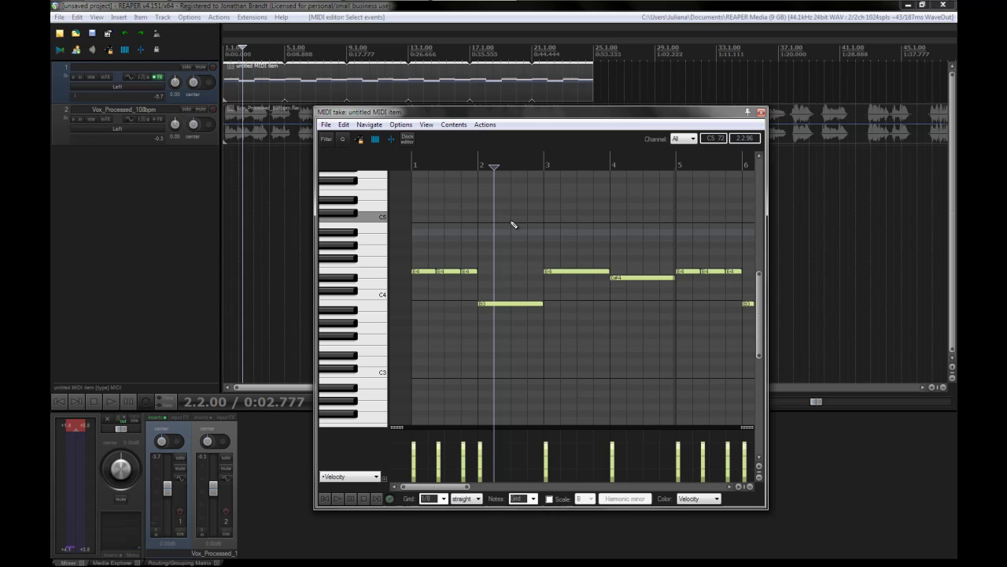
drag(510, 222, 618, 335)
key(Delete)
key(ctrl+a)
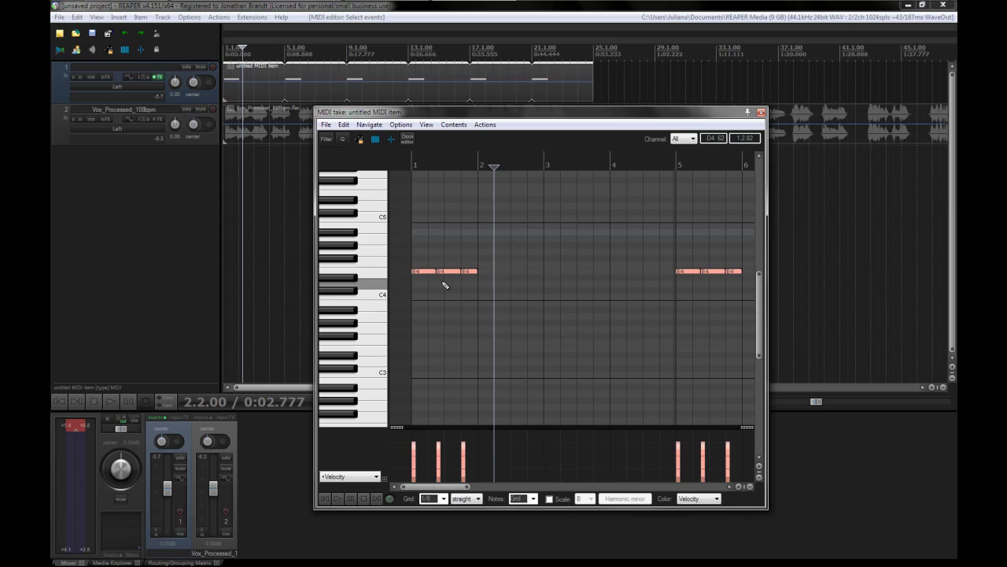
drag(418, 274, 645, 232)
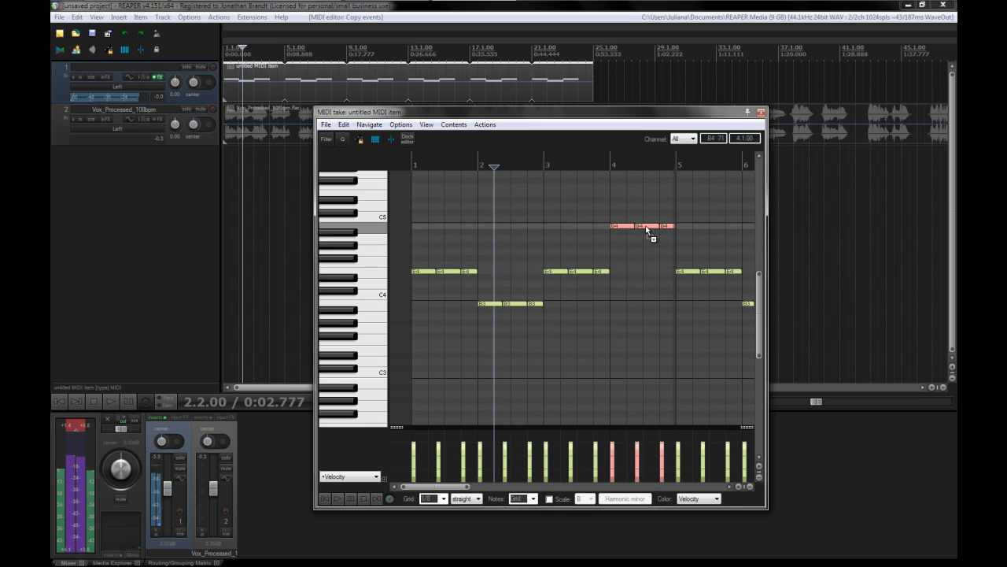
Step: Tweak a Surge sound parameter on track 1 while the clip plays, then restart from bar 1
click(324, 498)
click(337, 498)
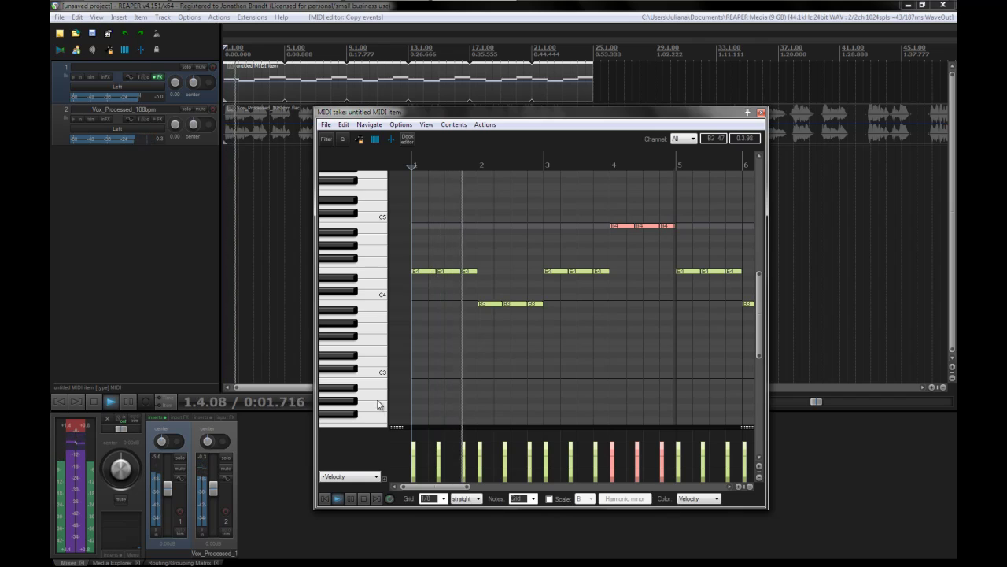
click(162, 78)
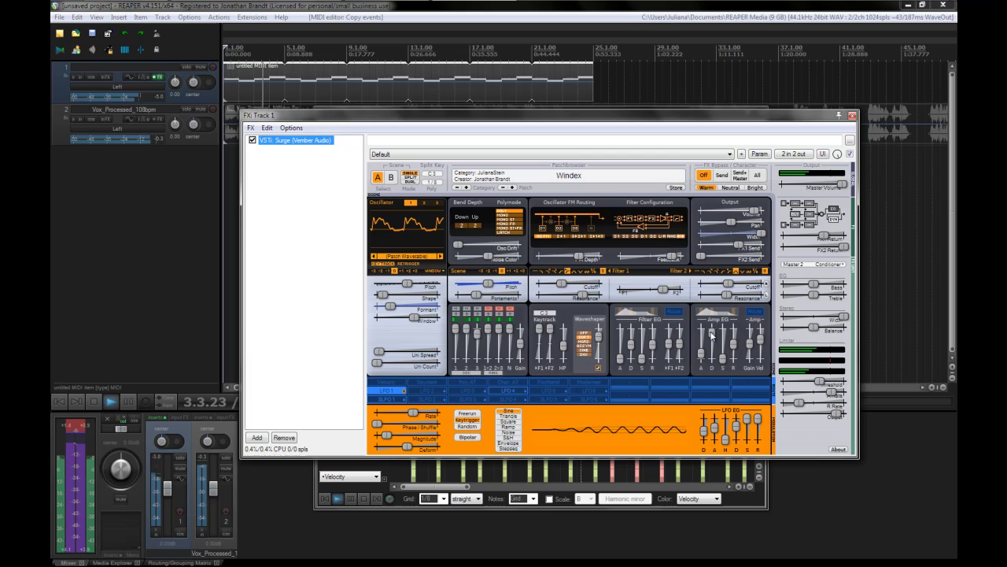
click(712, 336)
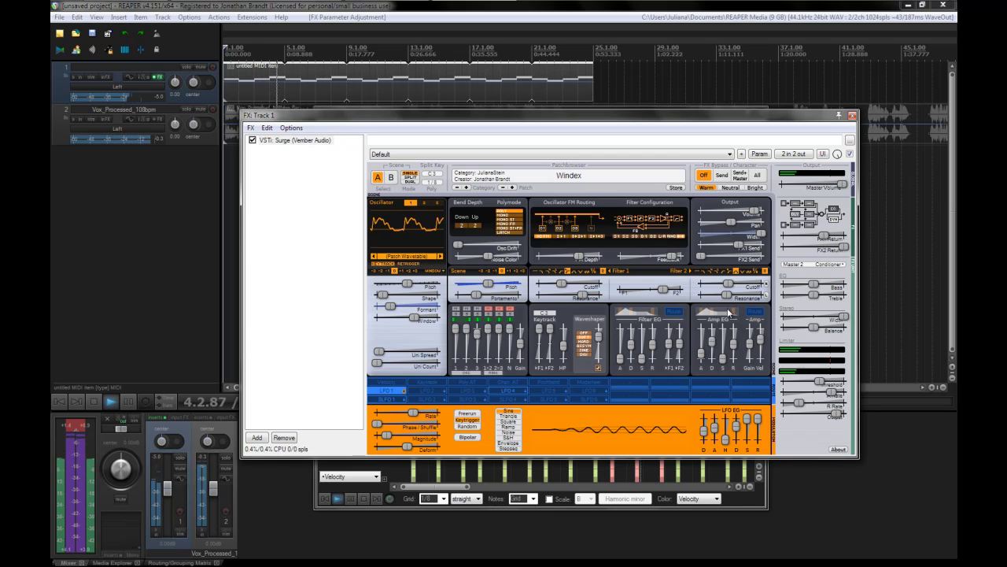
click(851, 115)
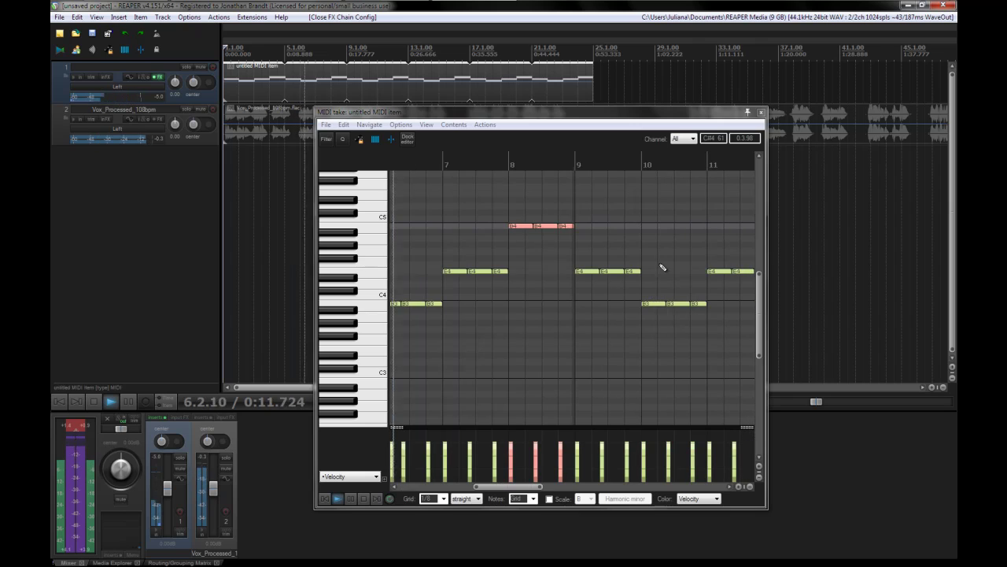
click(364, 498)
click(338, 499)
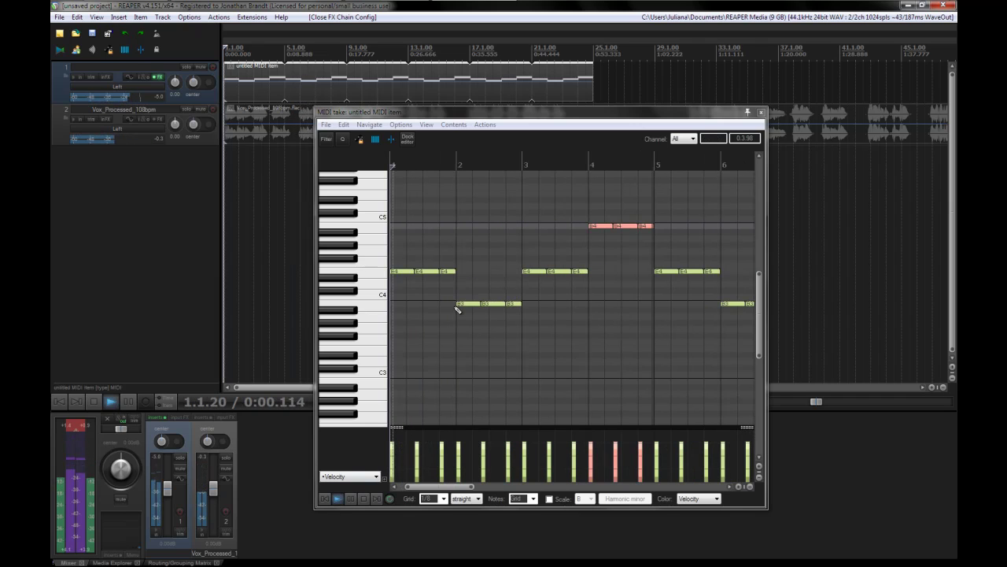
Step: Copy notes higher to add three-note groups at C#5 in bar 3 and D#5 in bar 4
key(space)
key(ctrl+a)
drag(476, 240, 617, 198)
key(space)
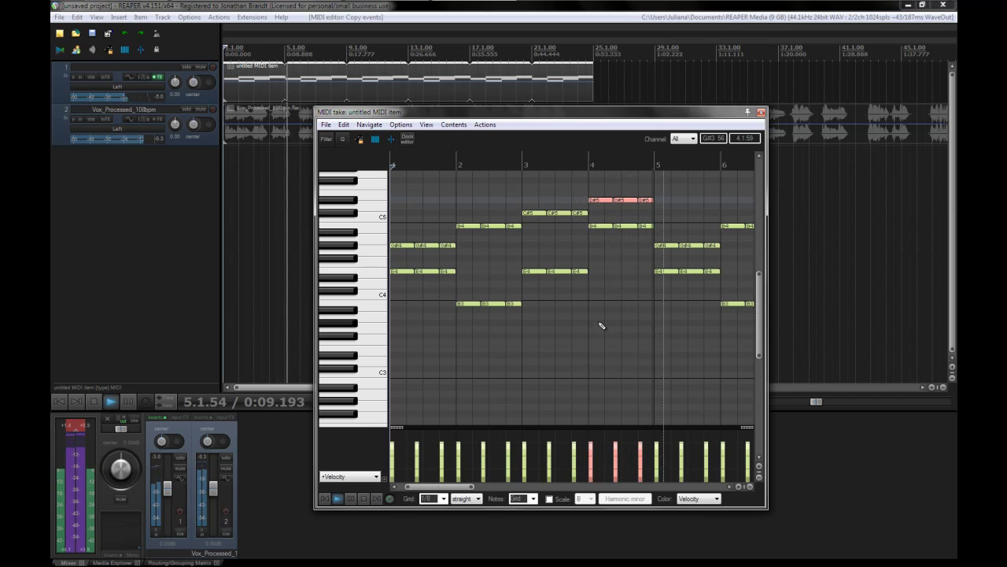
Step: Close the MIDI editor, stop playback and show the master track with Ctrl+Alt+M
click(760, 114)
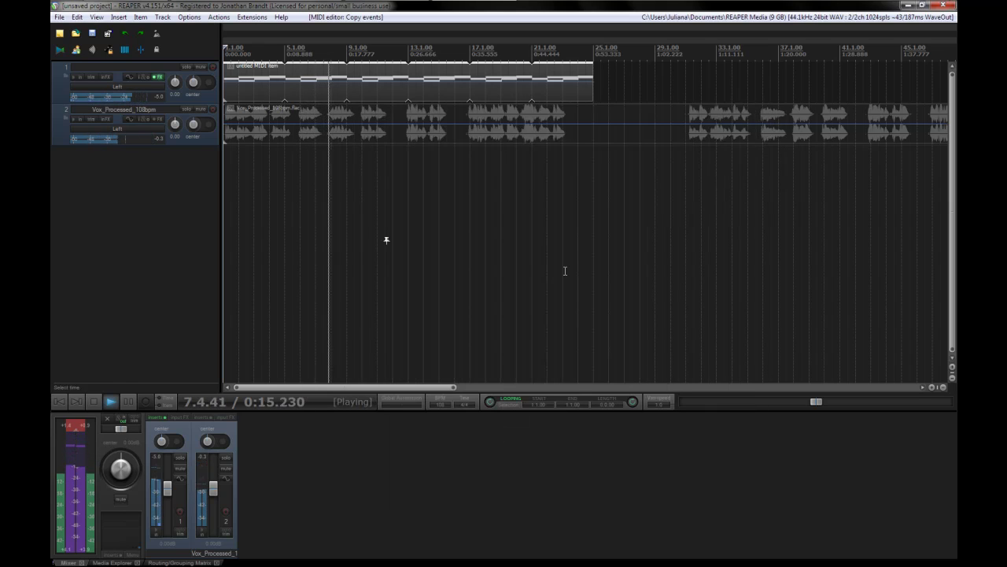
key(space)
click(121, 341)
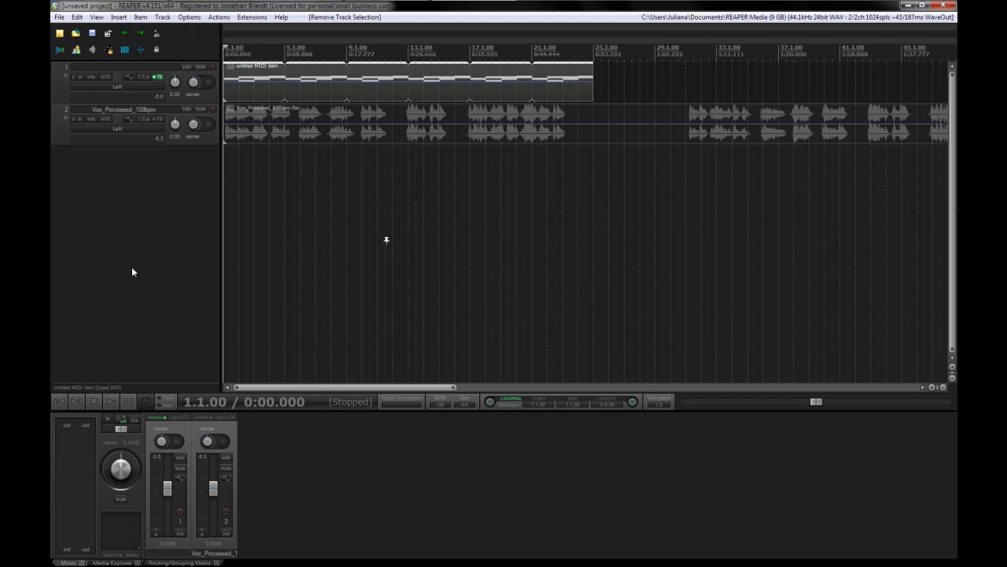
key(ctrl+alt+m)
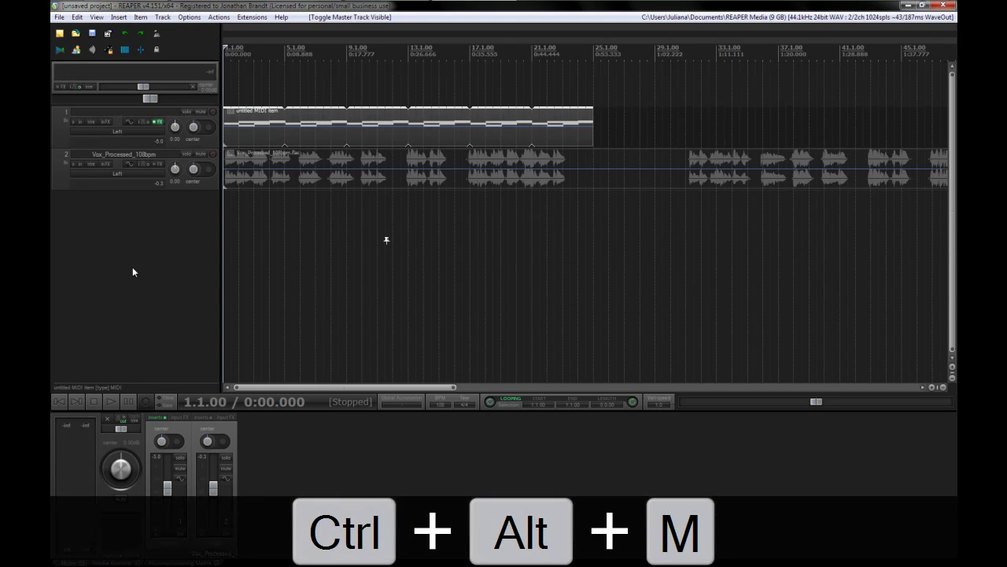
Step: Add GMax to the master effects chain with gain 0.0 dB and release 0.05 s
click(67, 88)
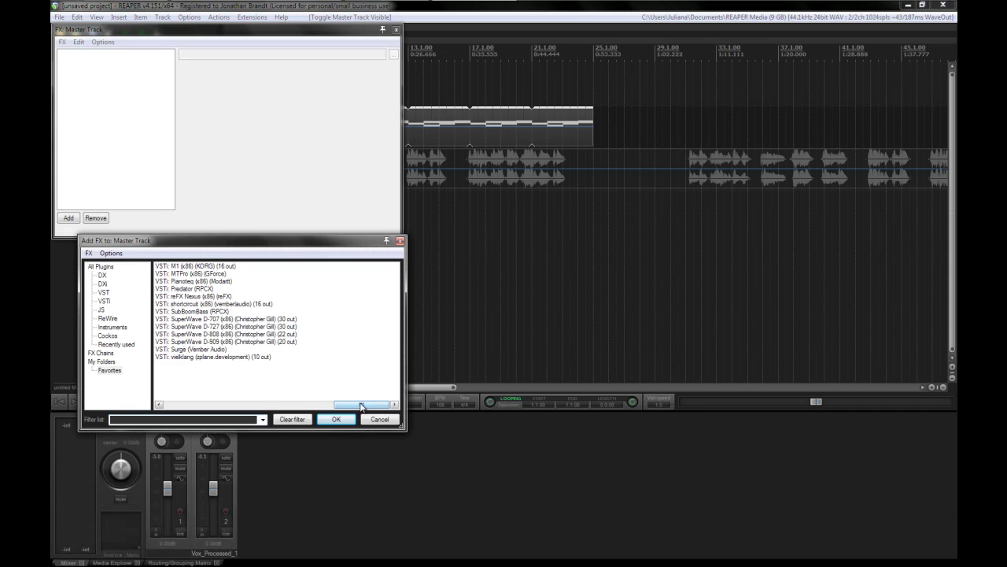
drag(361, 406, 176, 396)
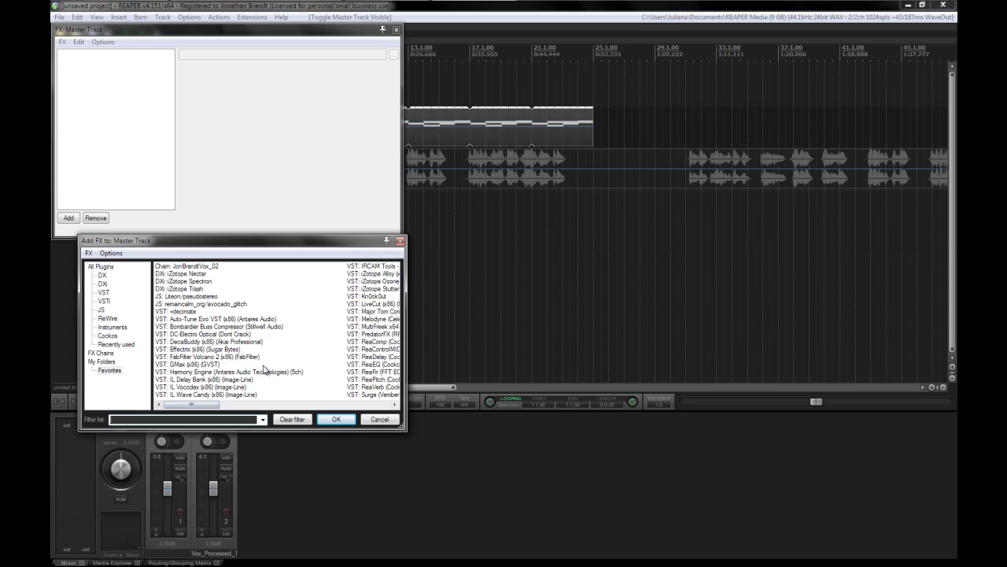
click(197, 365)
click(336, 419)
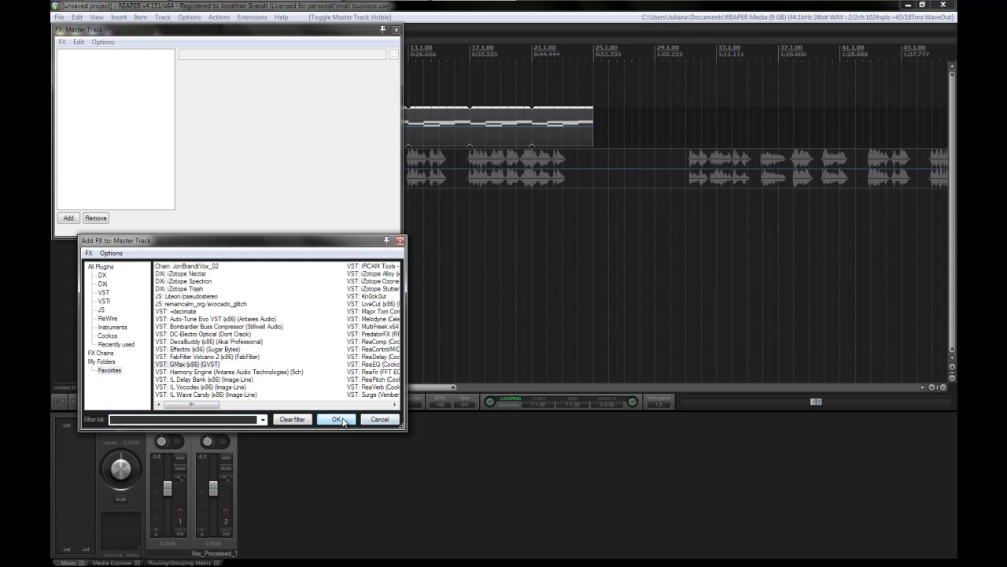
drag(205, 105, 211, 136)
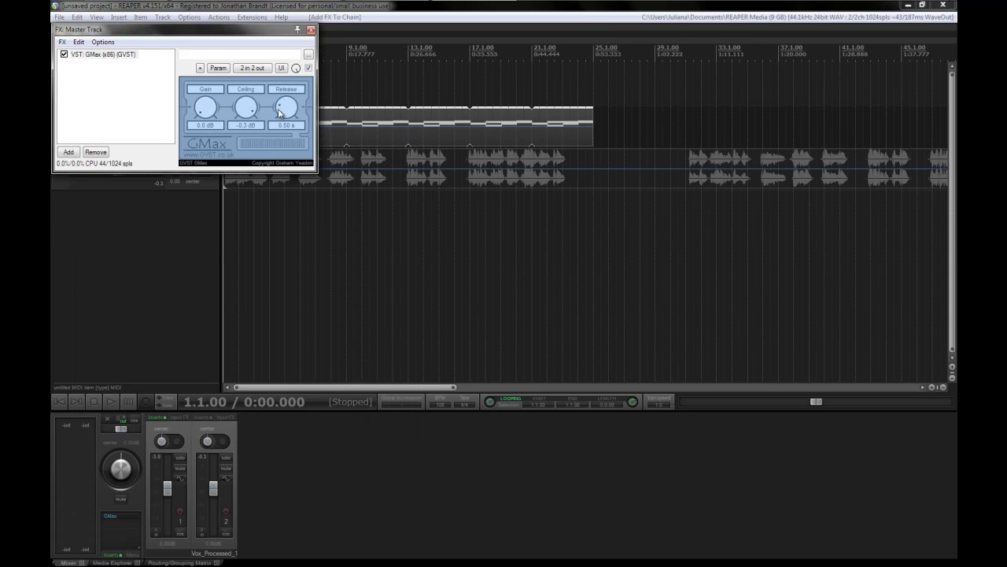
drag(298, 115, 288, 143)
click(311, 30)
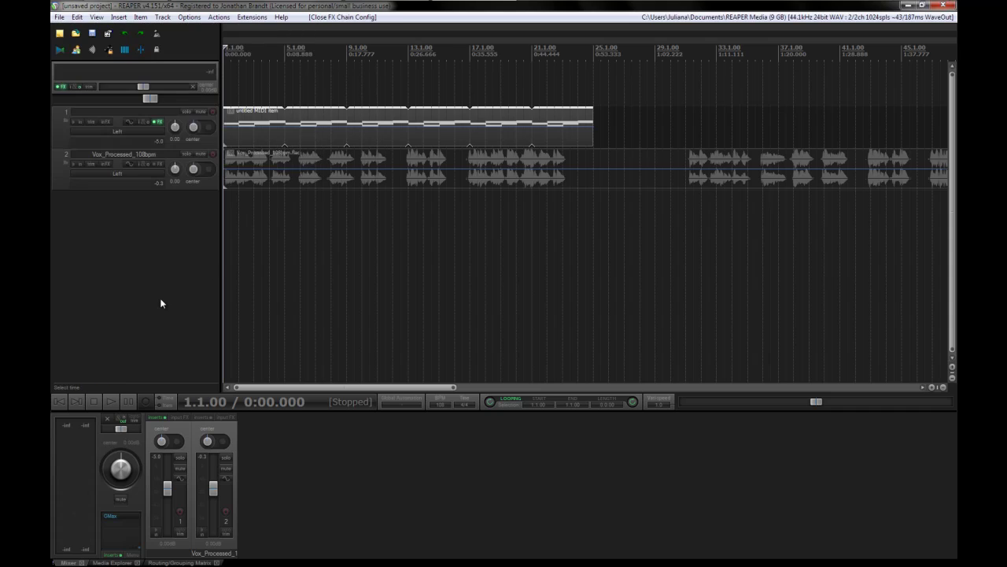
Step: Play the mix through GMax, then bypass the master FX and play it again without it
key(space)
key(space)
click(122, 555)
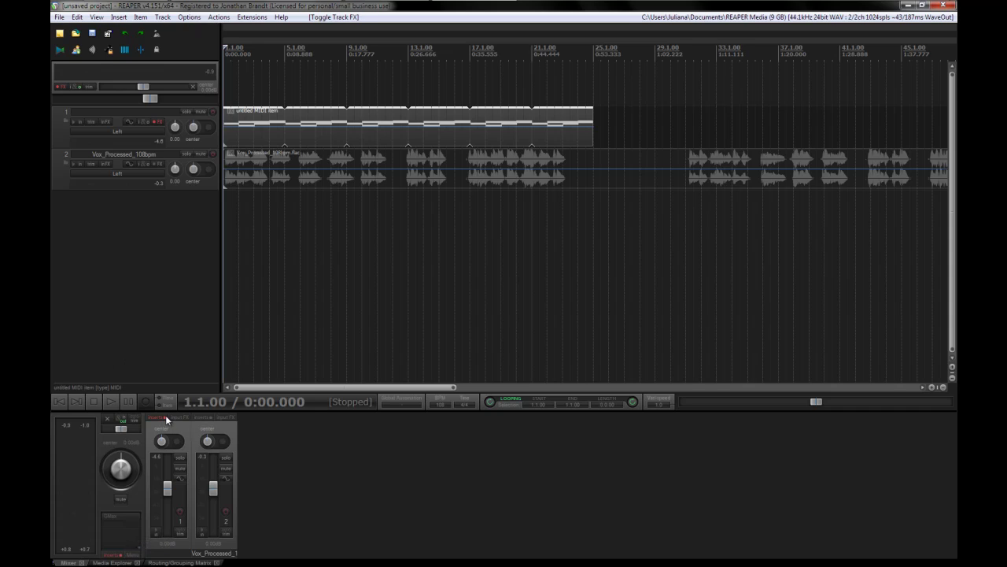
click(168, 314)
key(space)
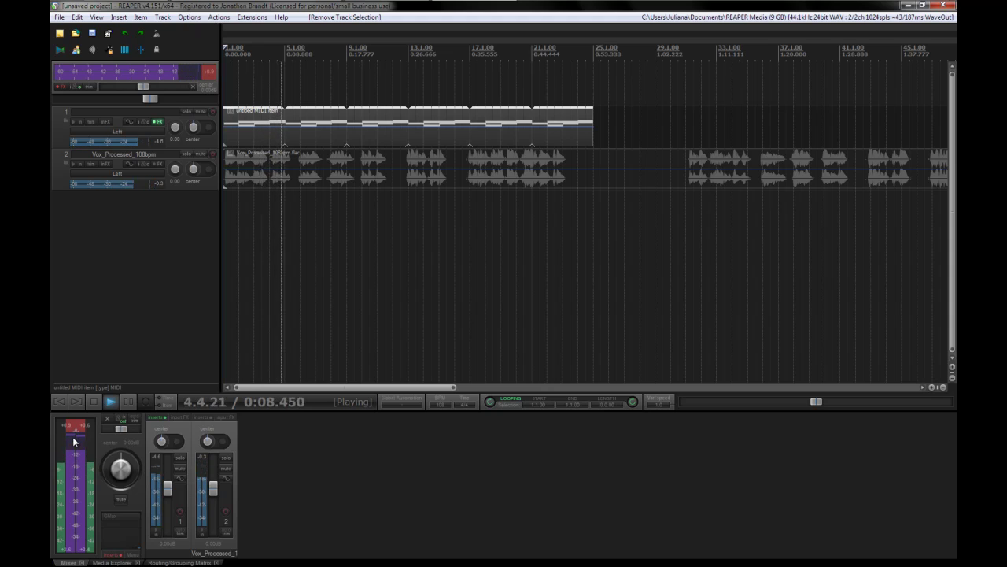
key(space)
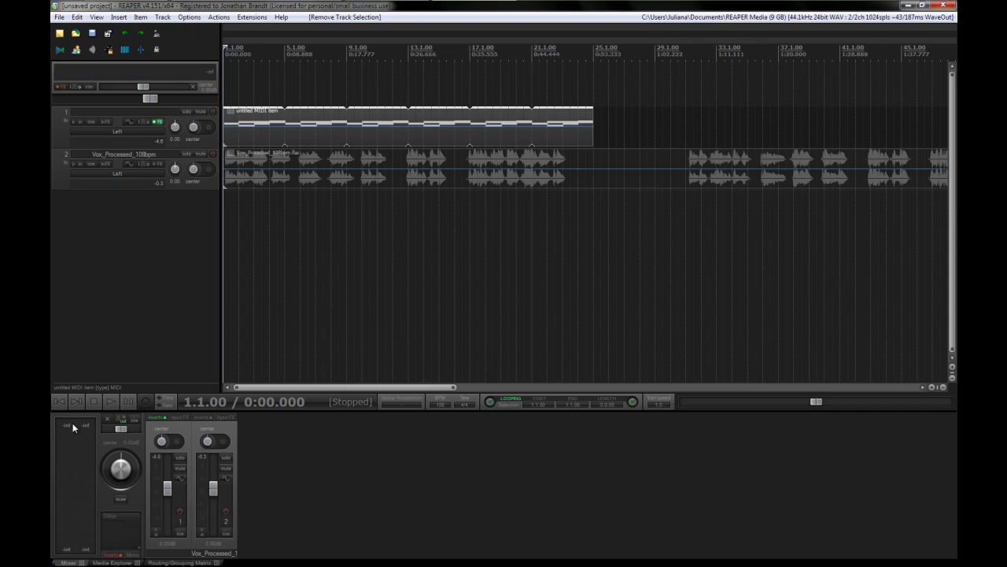
Step: Re-enable the master FX, return to the project start and hide the master track
click(59, 87)
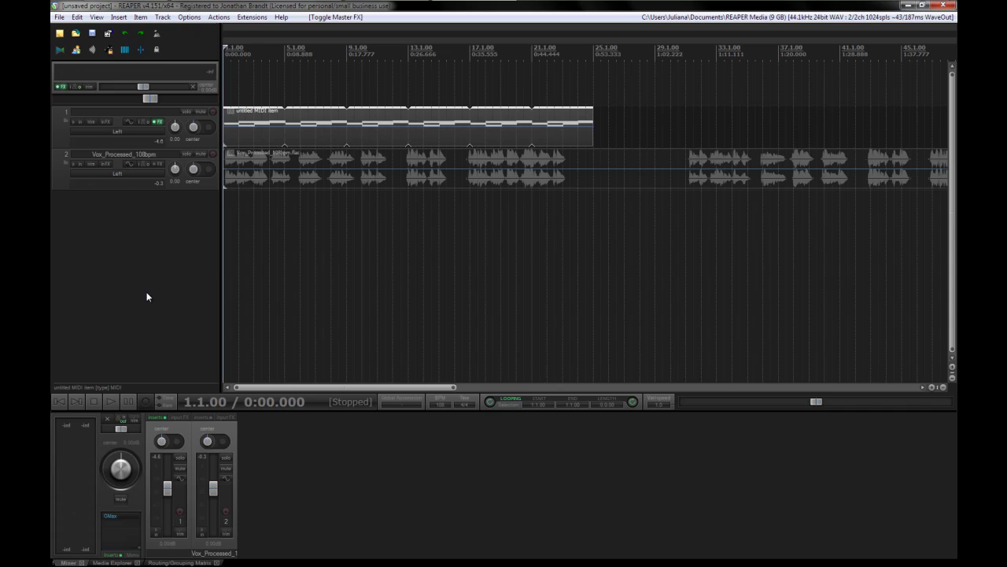
click(282, 264)
click(63, 401)
click(203, 243)
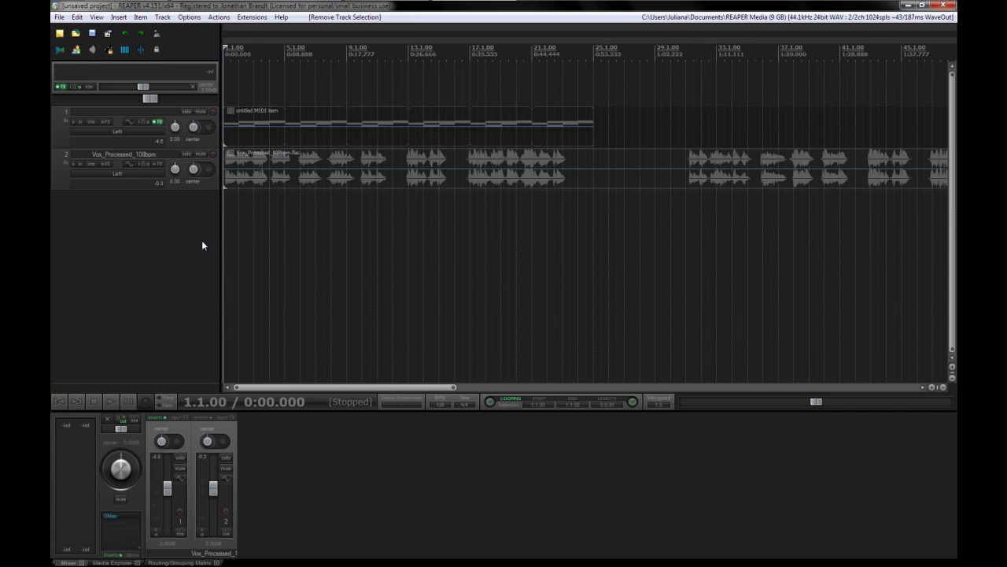
key(ctrl+alt+m)
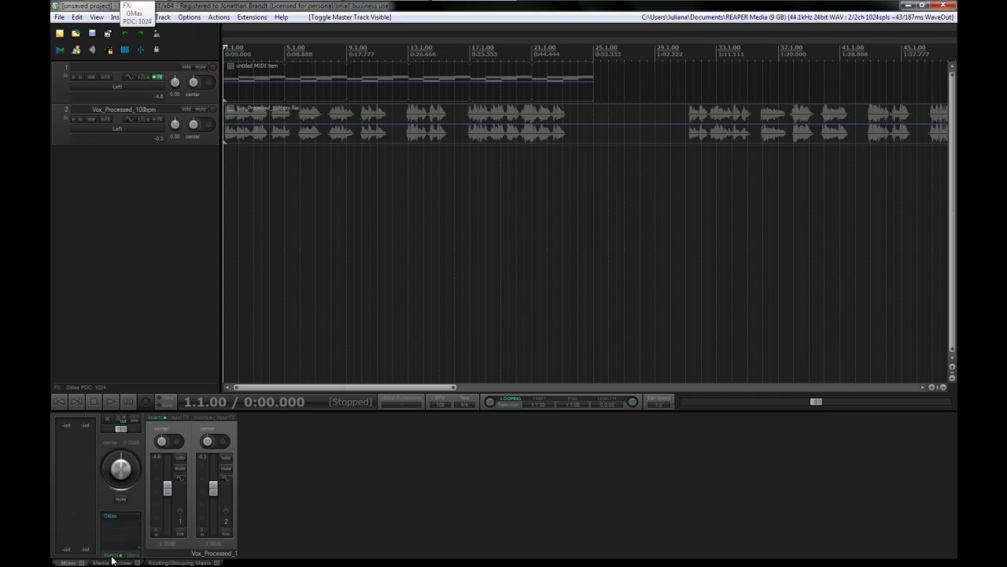
Step: Check GMax in the master FX chain, then play the mix briefly with the limiter active
click(110, 516)
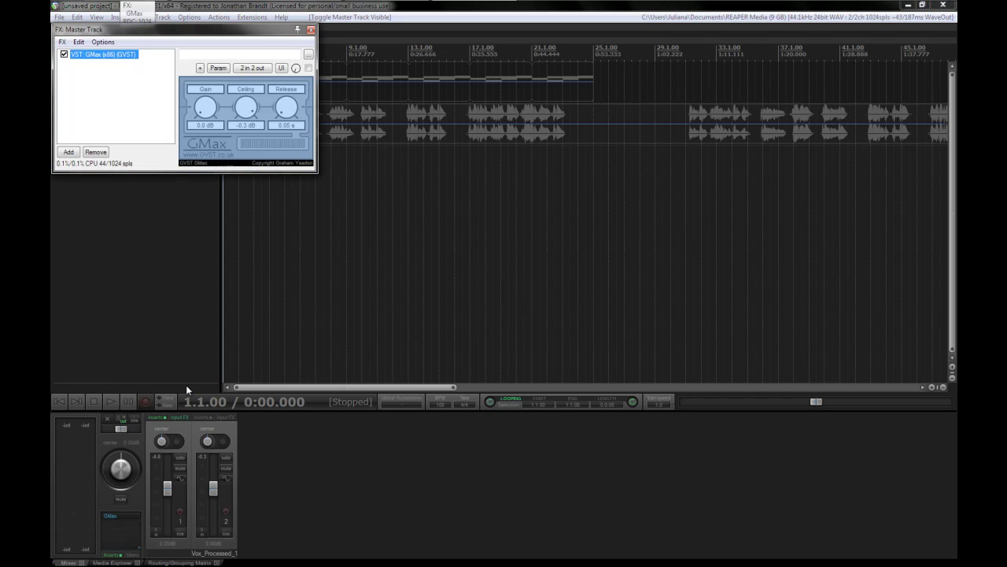
click(311, 29)
key(space)
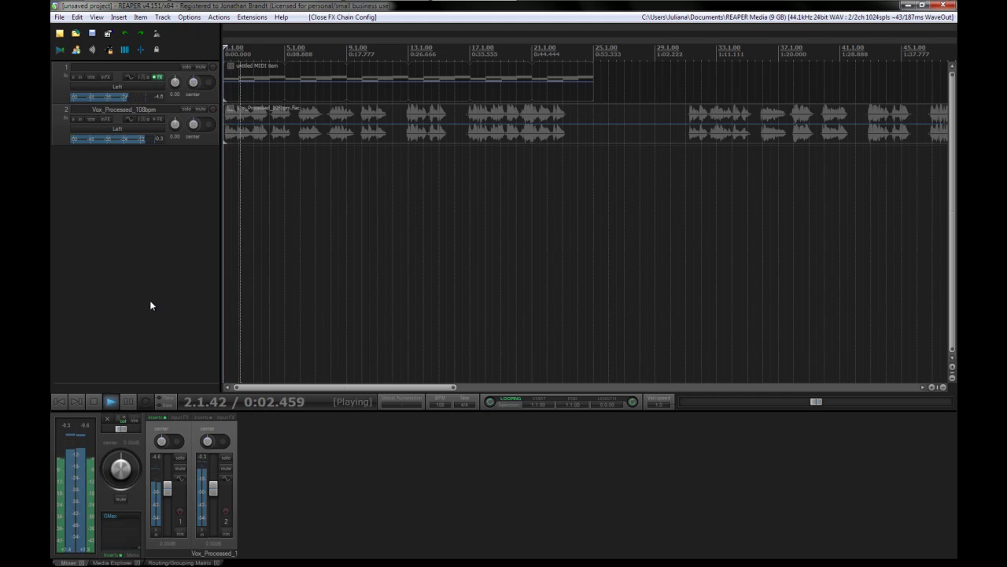
key(space)
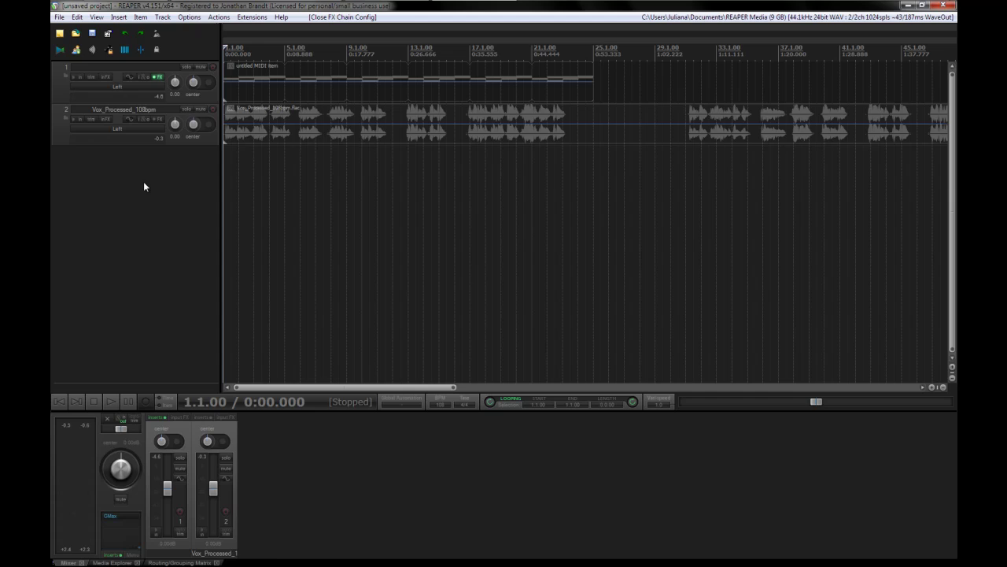
Step: Add an empty track and drag it out of the vocal folder so it sits above Vox_Processed_108bpm as track 2
double_click(144, 183)
drag(180, 182, 187, 87)
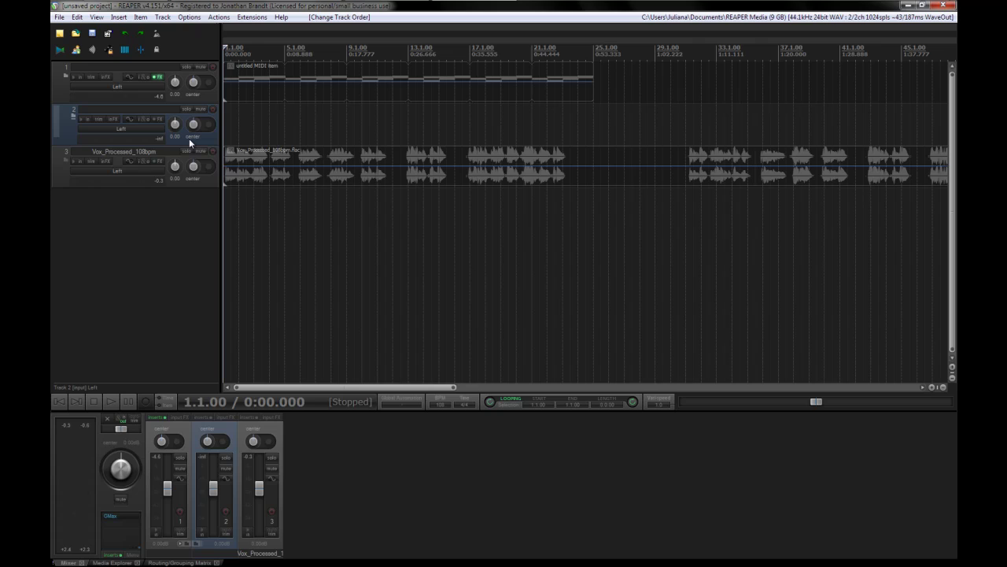
drag(189, 139, 190, 201)
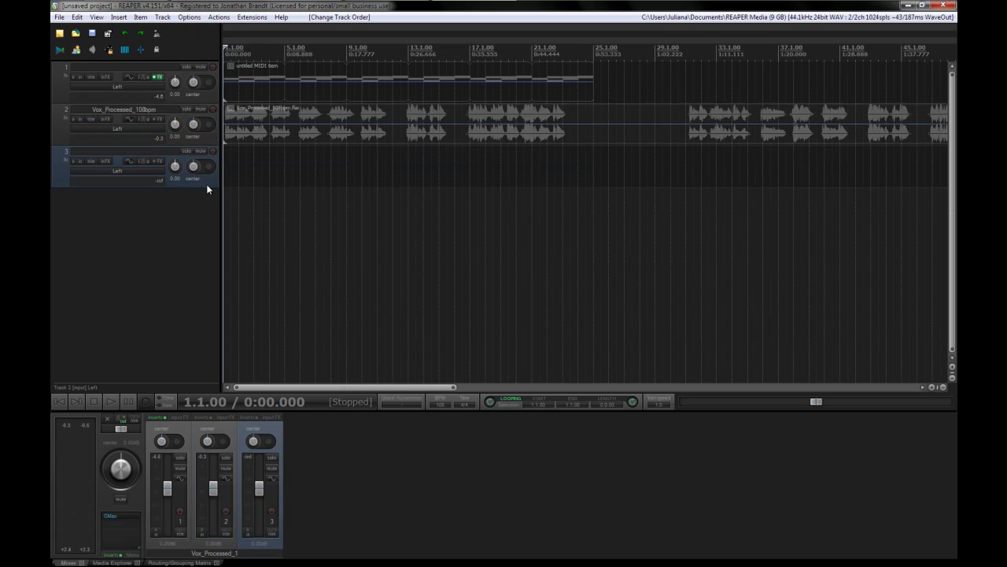
drag(195, 125, 194, 124)
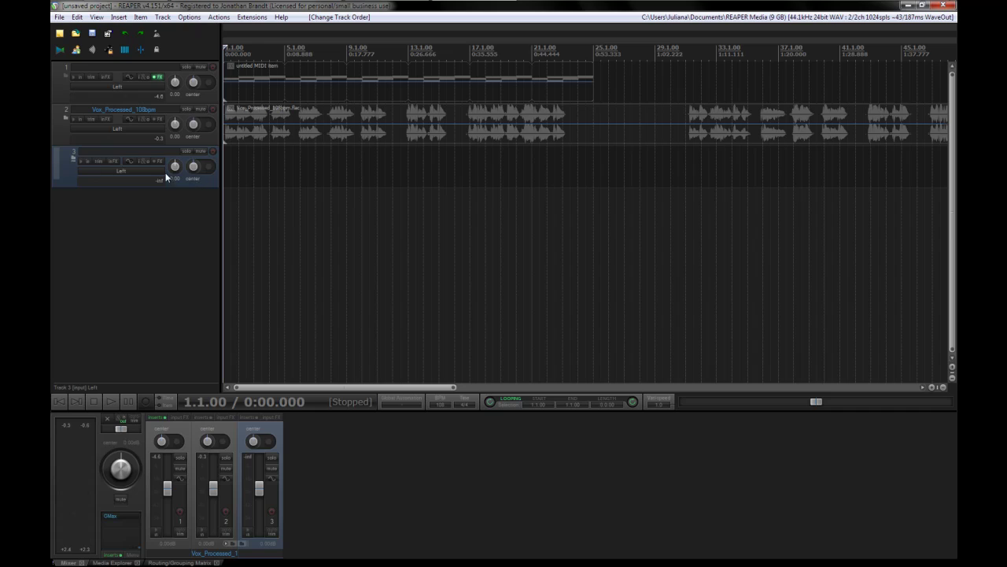
drag(188, 181, 190, 215)
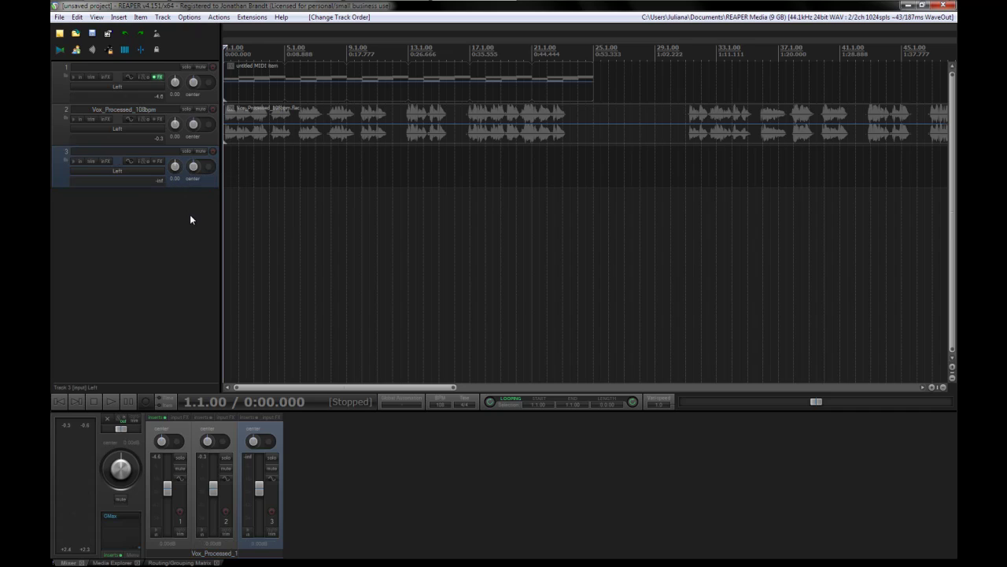
drag(187, 165, 176, 107)
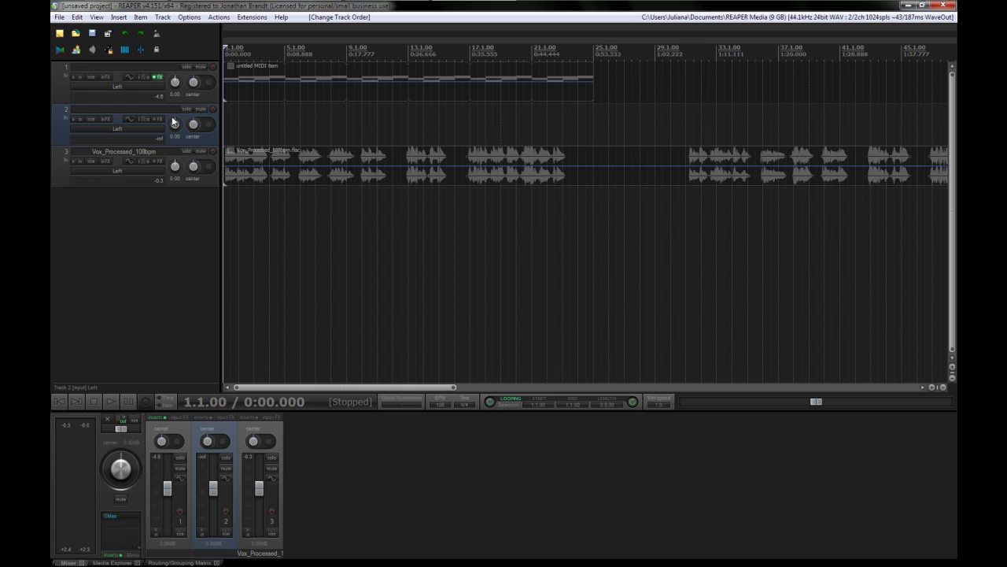
Step: Add the VSTi Surge synth to track 2's FX chain
key(f)
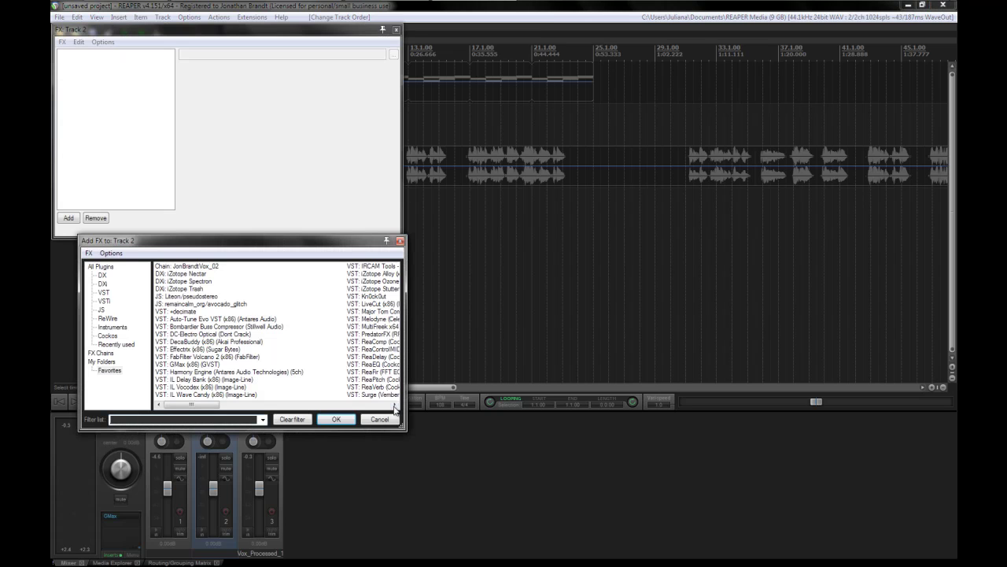
click(373, 405)
click(375, 405)
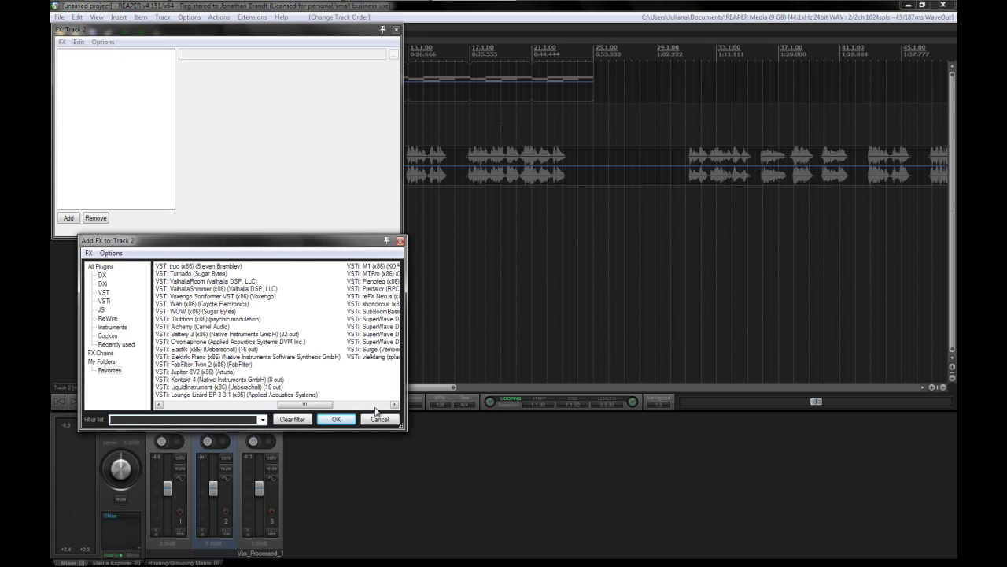
click(368, 350)
click(336, 419)
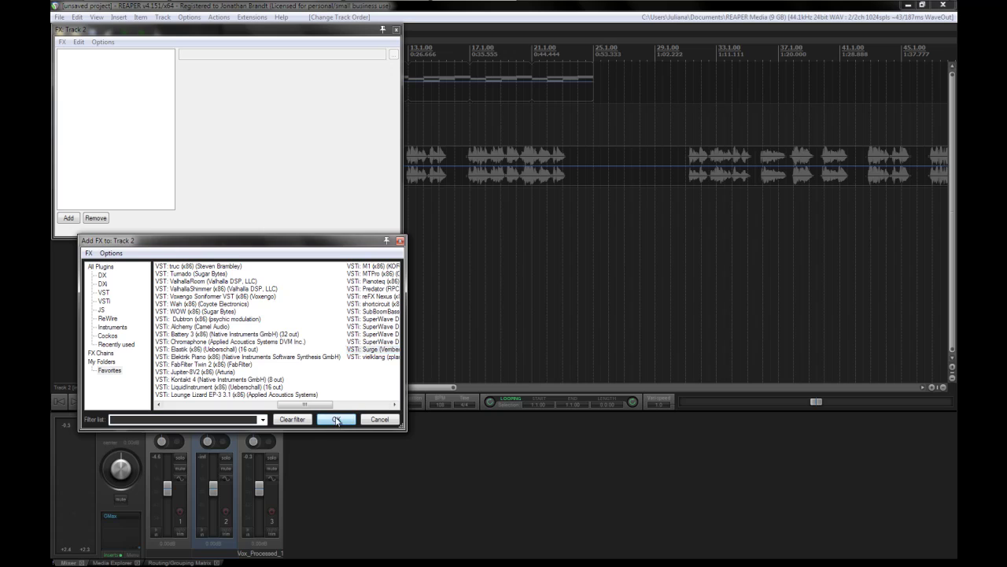
Step: Load the Mein Kampf Bass patch from Surge's patch browser and close the plugin window
click(375, 88)
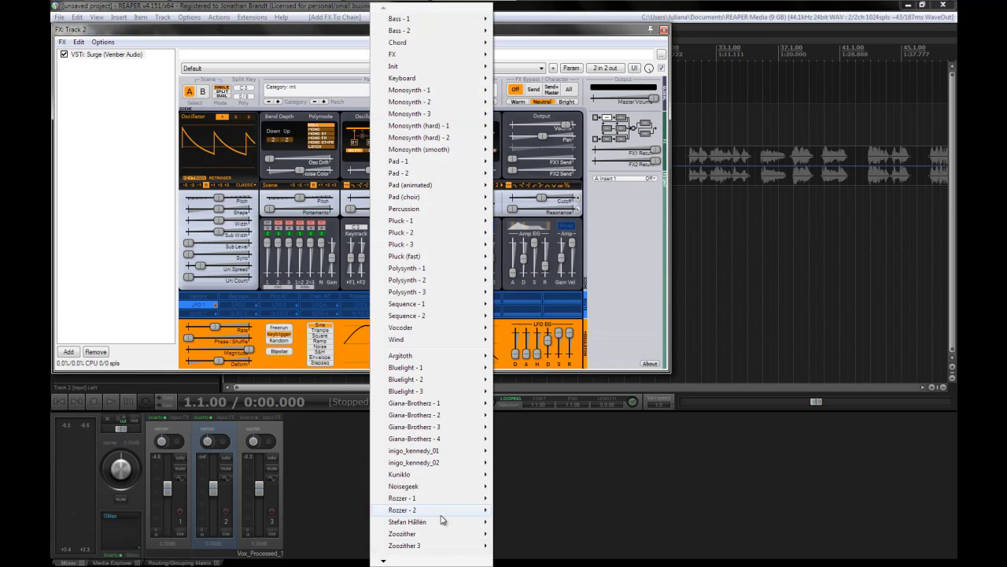
scroll(451, 560, down, 2)
mouse_move(477, 542)
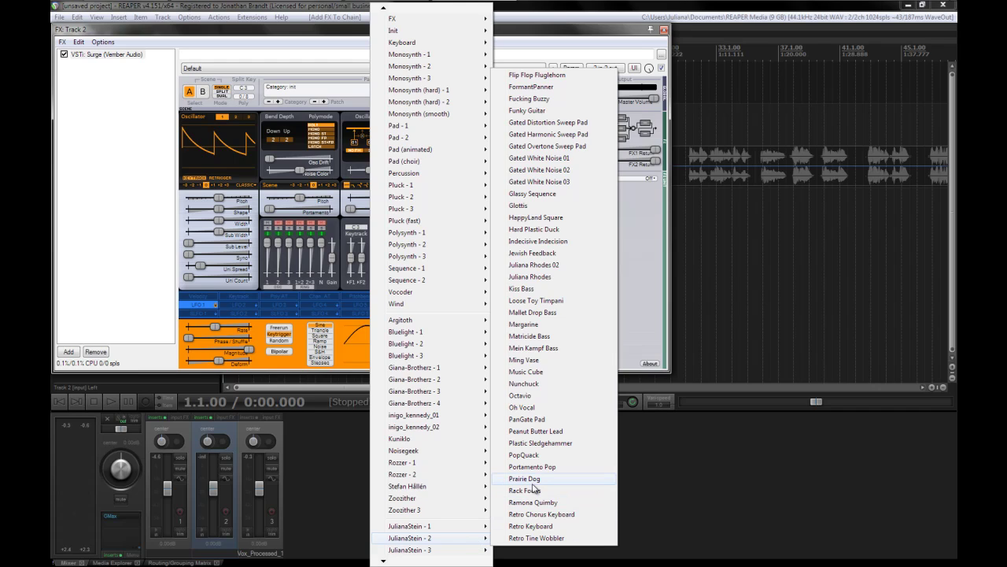
click(535, 347)
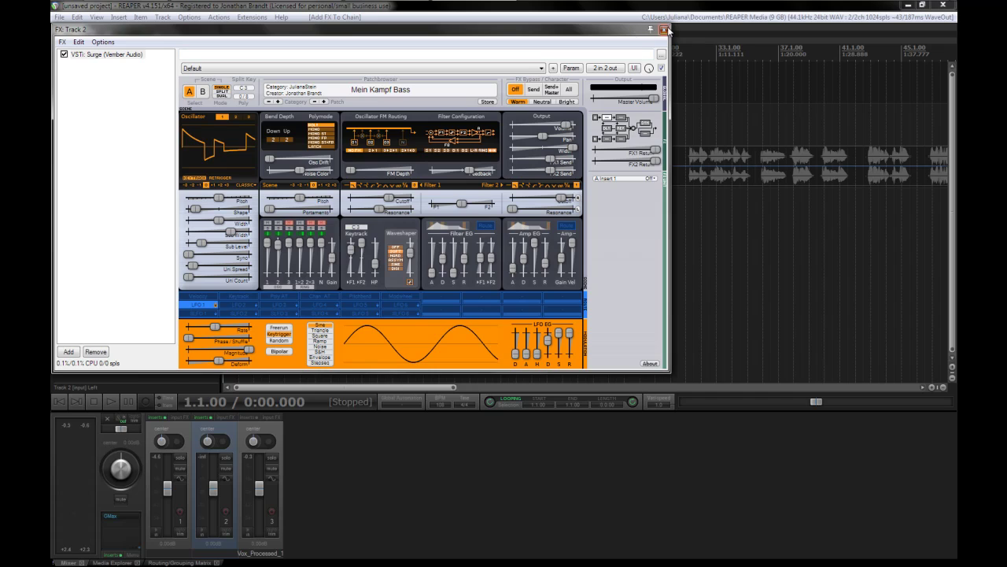
click(664, 29)
click(280, 93)
Step: Copy the chord MIDI item to track 2 and replace all its chord notes with a drawn bass line
drag(281, 93, 268, 116)
key(Return)
key(ctrl+a)
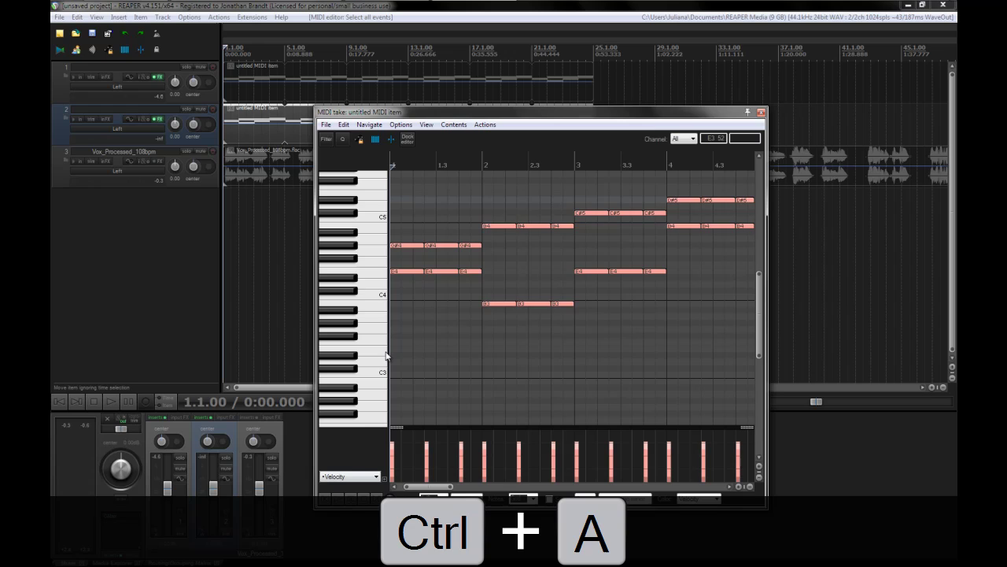
key(Delete)
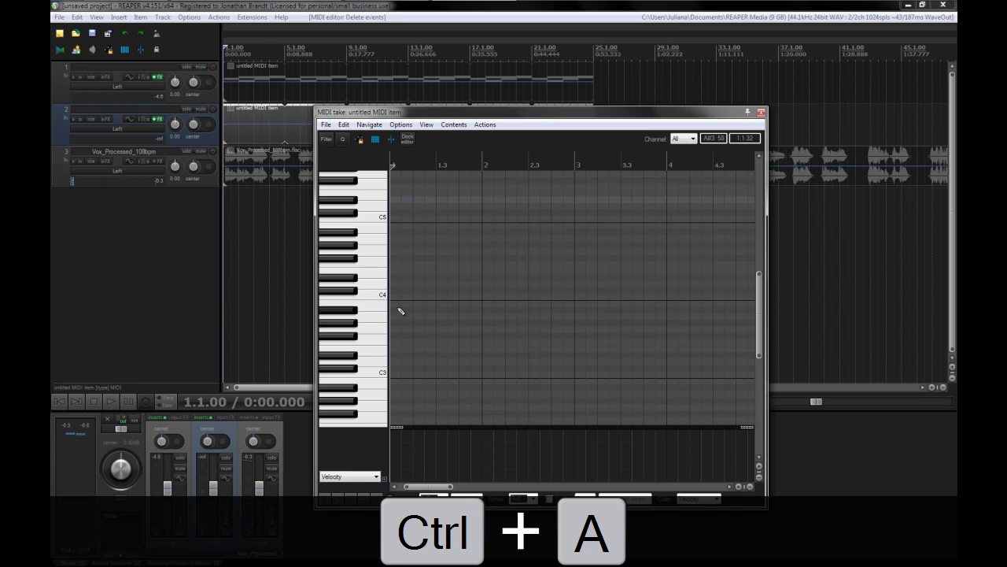
mouse_move(396, 349)
mouse_down()
mouse_move(466, 350)
mouse_move(558, 322)
mouse_move(569, 308)
mouse_move(649, 326)
mouse_move(732, 293)
mouse_move(731, 279)
mouse_up()
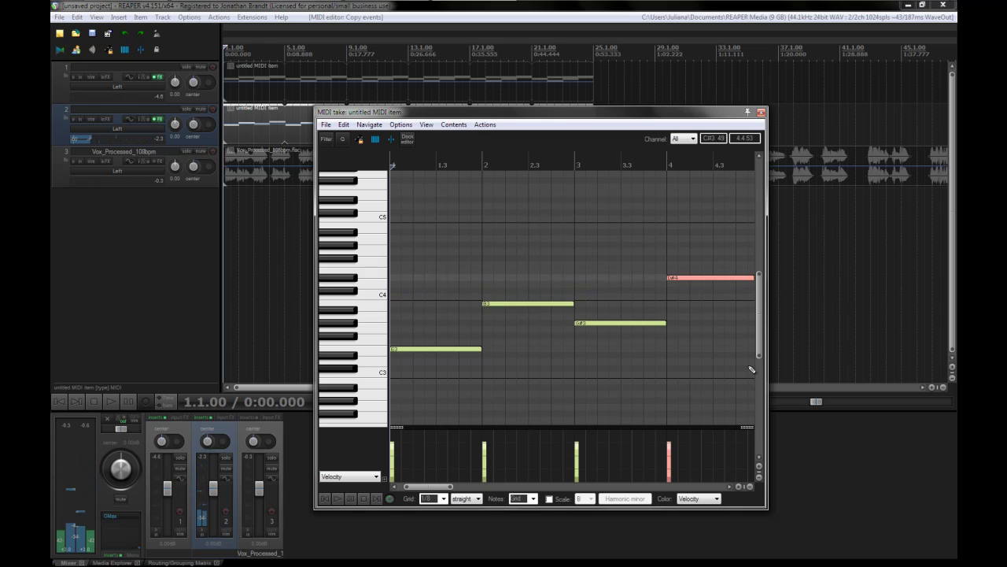
Step: Play the project to hear the new bass line, then close the MIDI editor and stop
key(space)
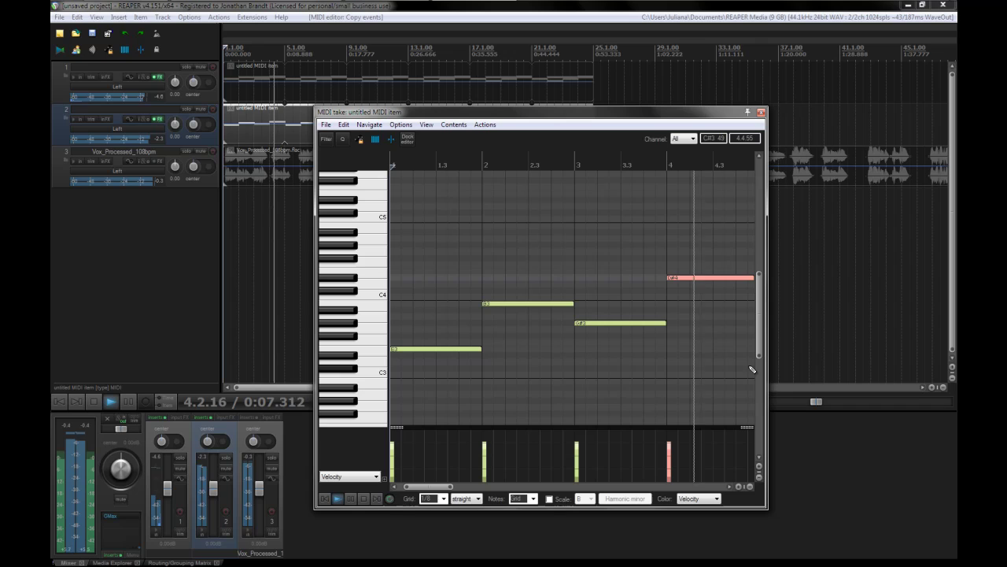
click(761, 116)
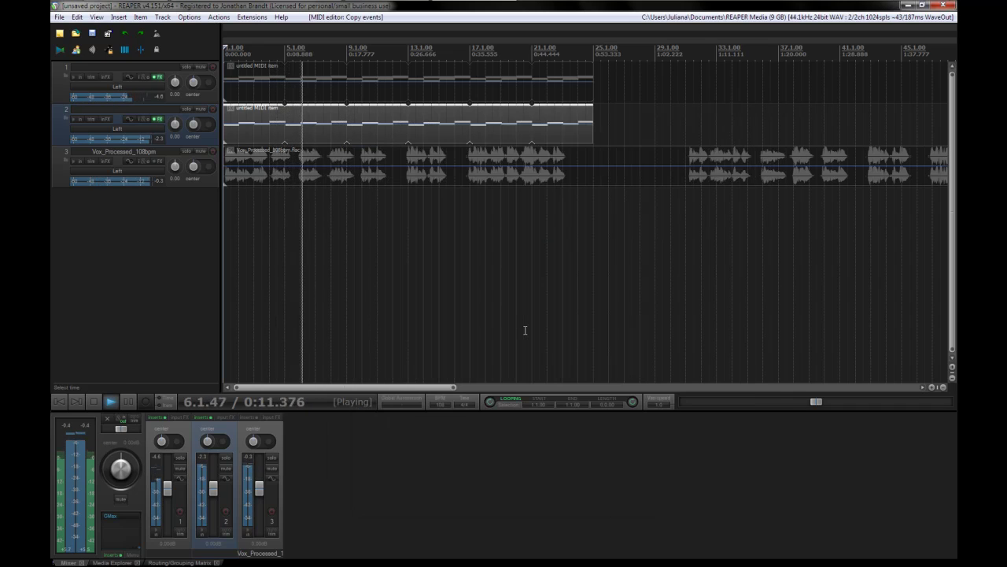
key(space)
click(123, 250)
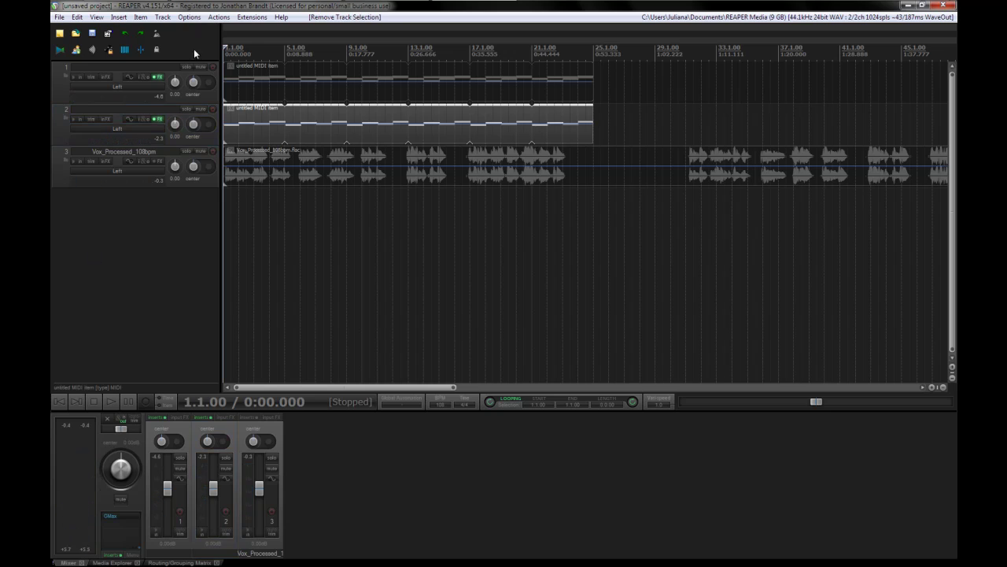
click(189, 17)
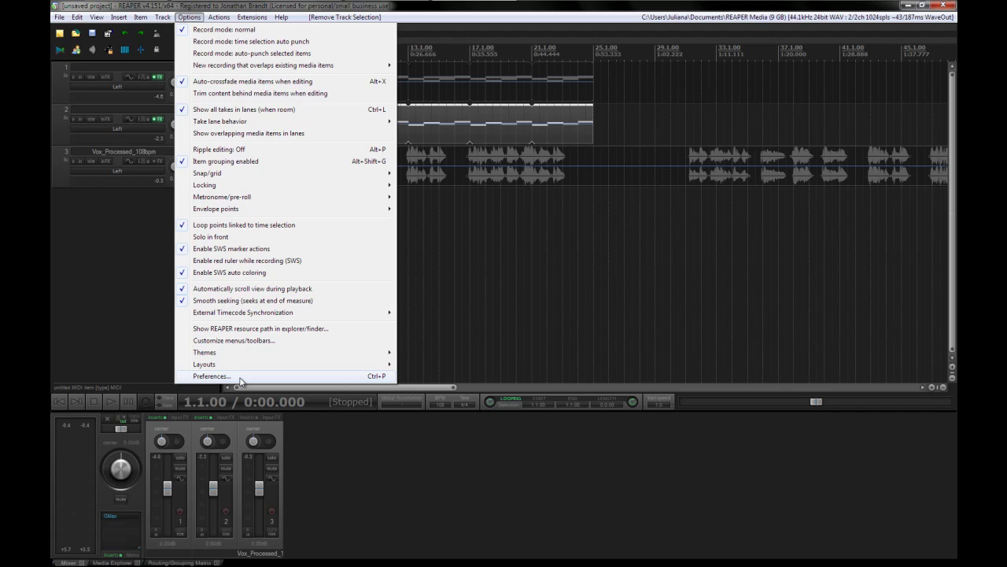
Step: Open Preferences and confirm the audio system stays on WaveOut
click(212, 376)
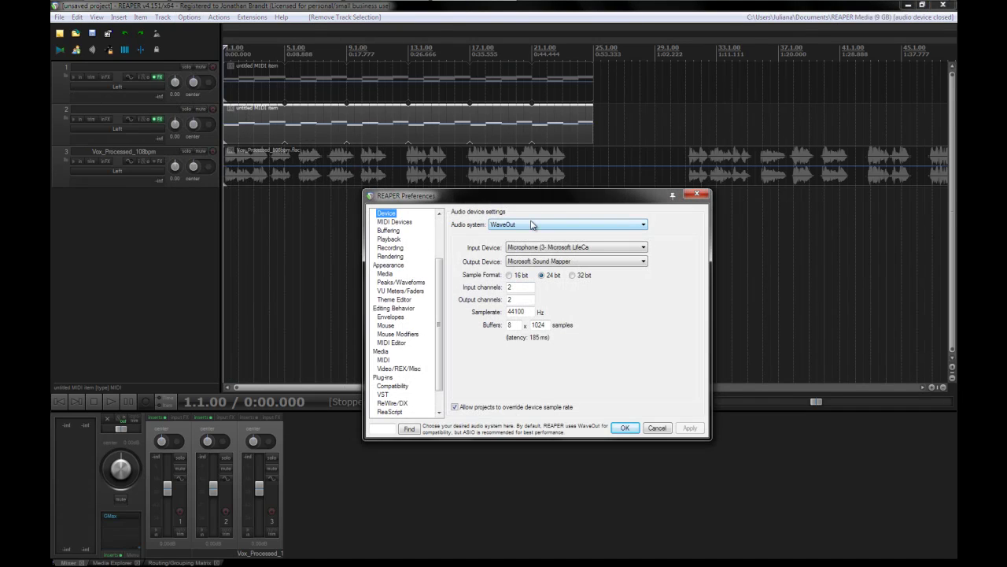
scroll(519, 222, up, 3)
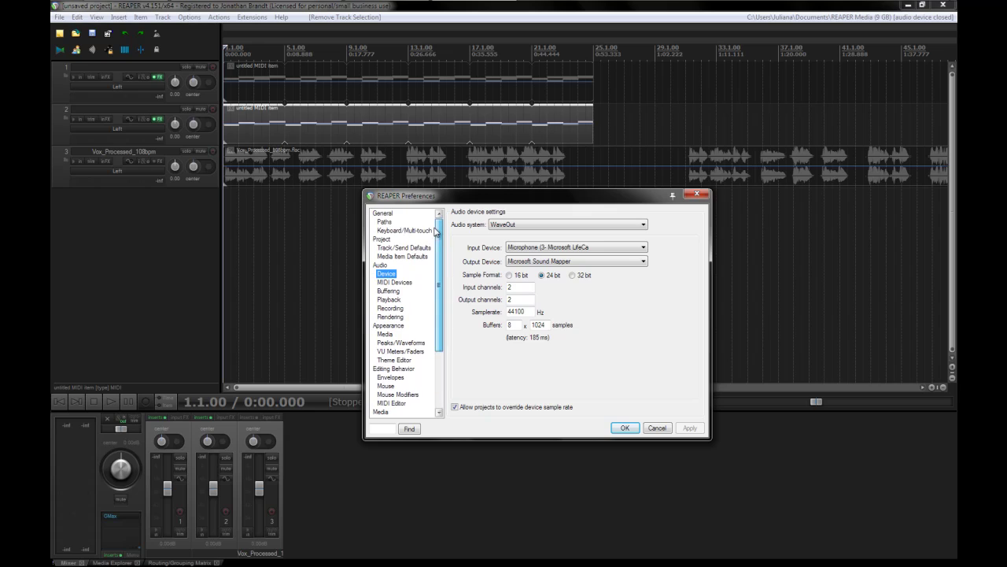
click(515, 223)
click(520, 218)
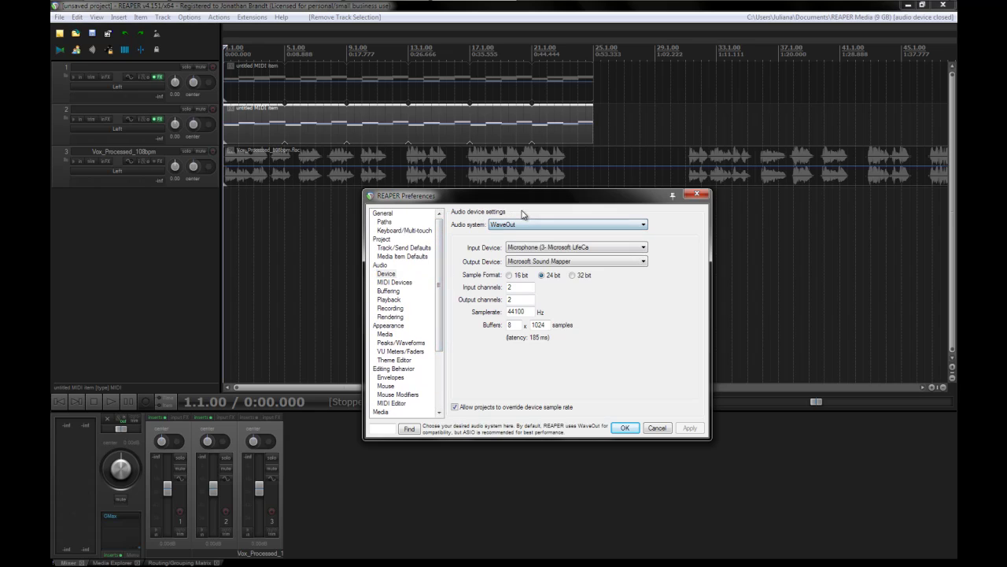
Step: Leave the microphone as the input device and switch to the Plug-ins settings page
click(575, 247)
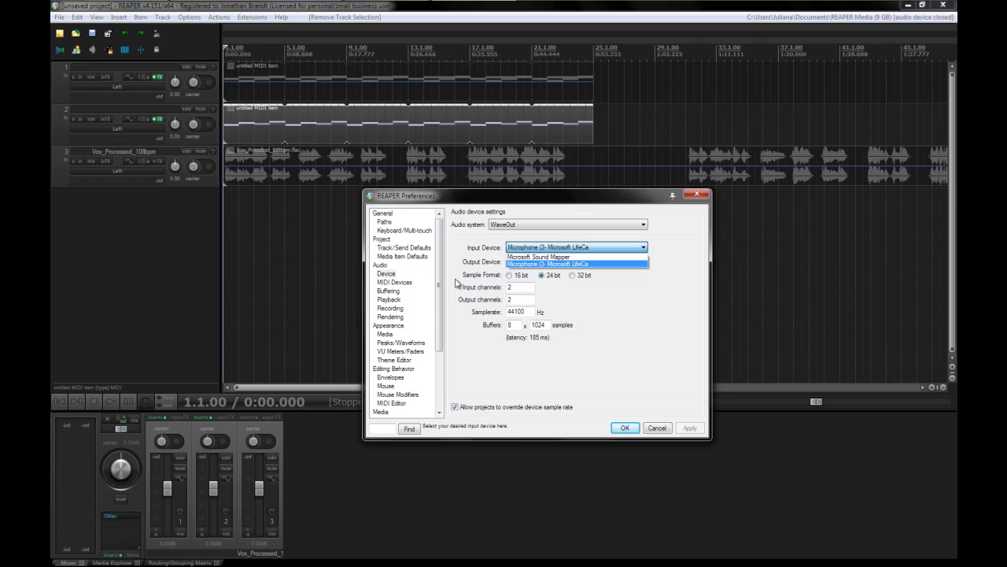
click(459, 280)
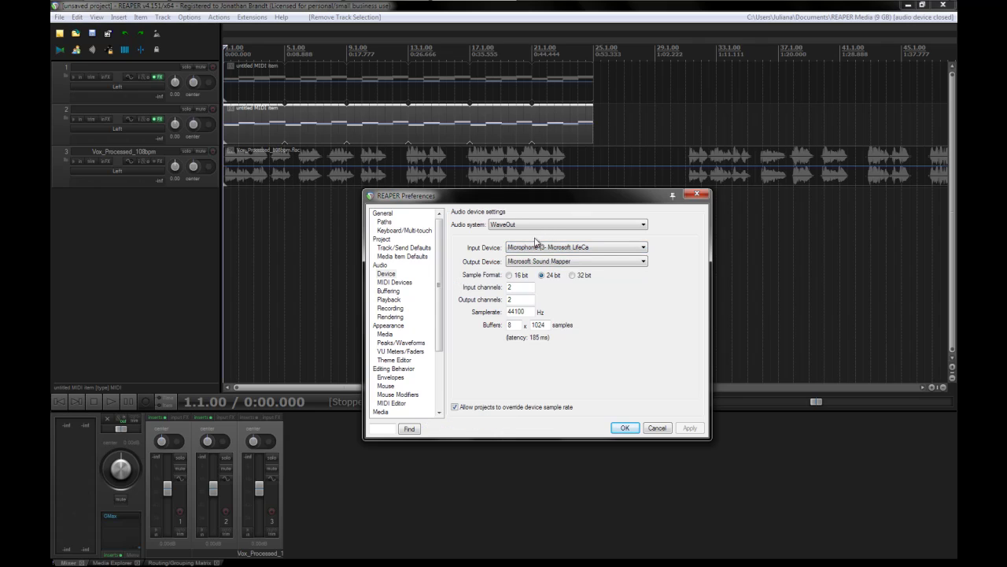
click(529, 248)
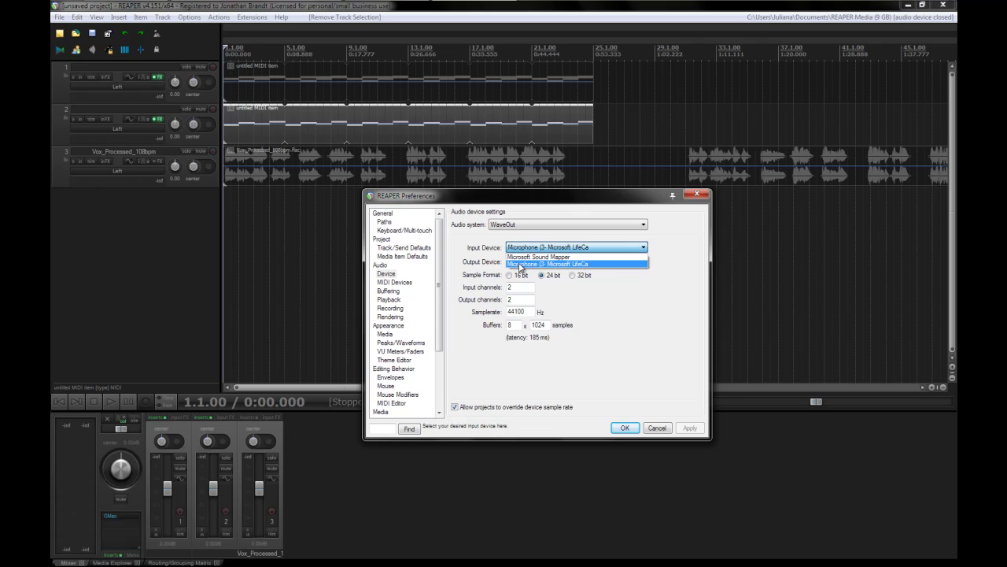
click(473, 270)
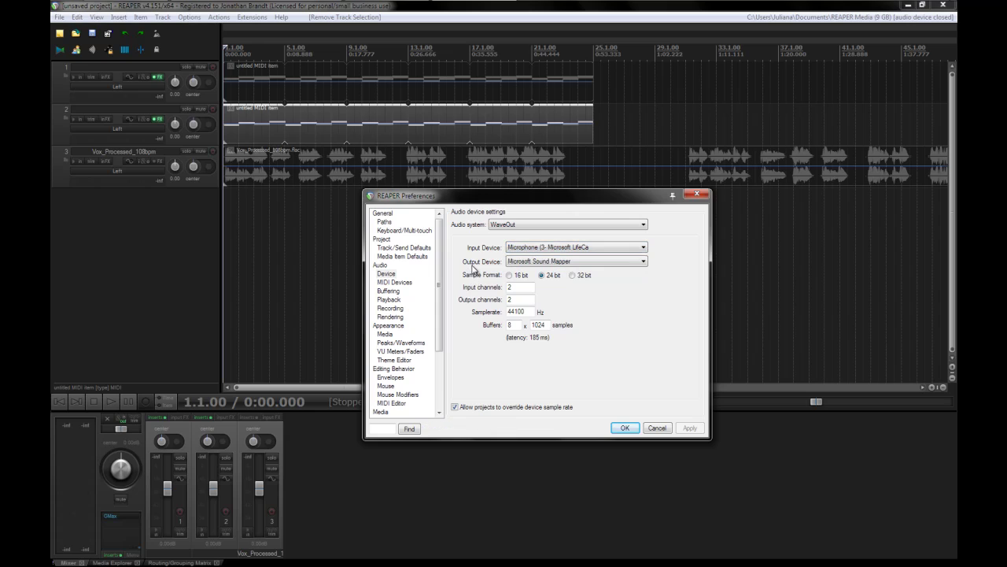
scroll(450, 268, down, 4)
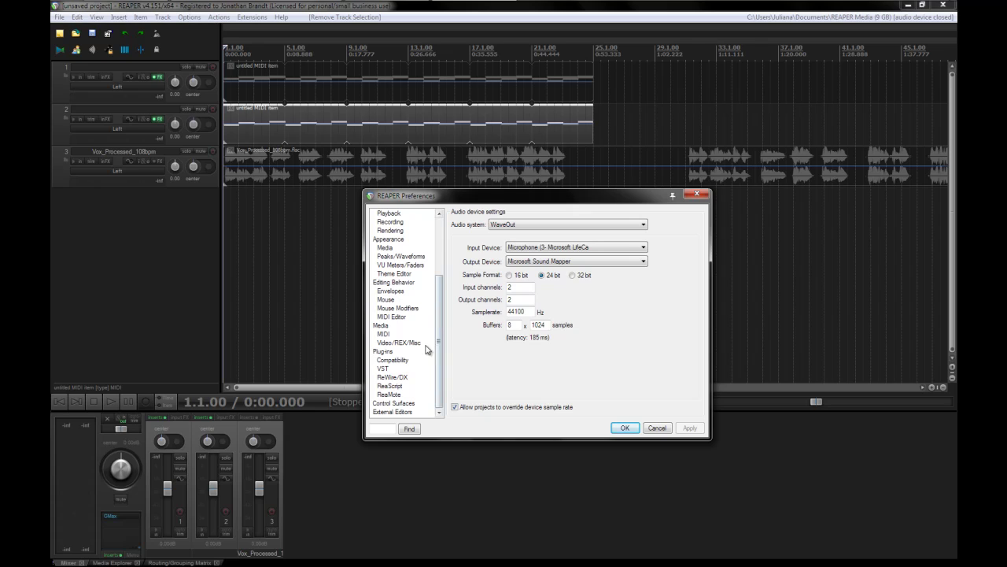
click(386, 352)
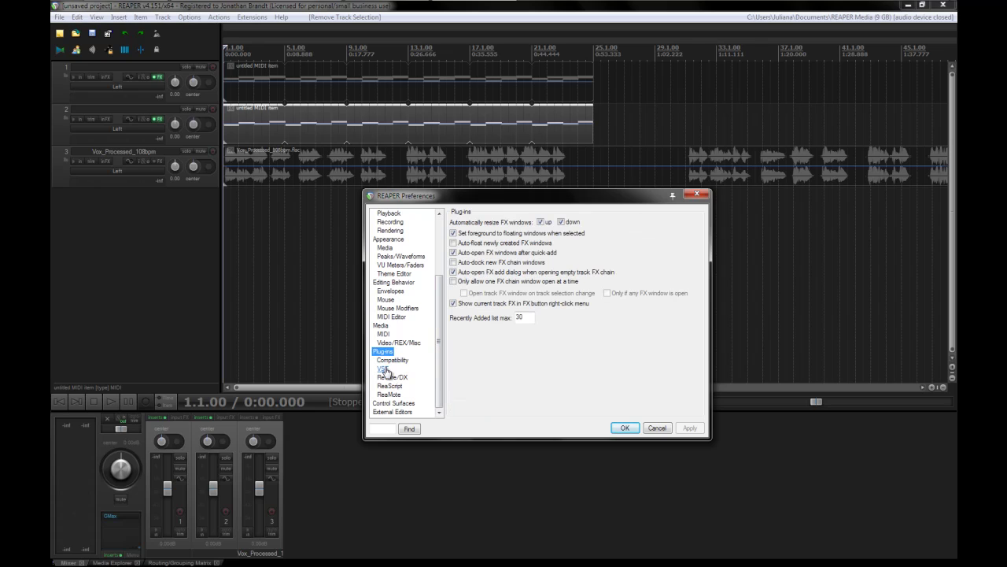
Step: Review the VST plug-in paths and options, then close Preferences with OK
click(383, 368)
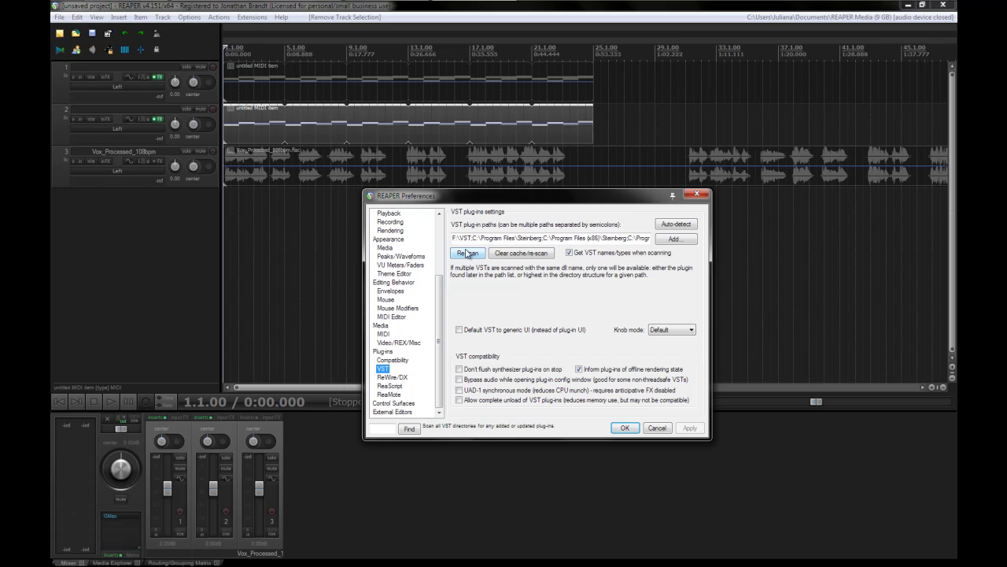
click(629, 428)
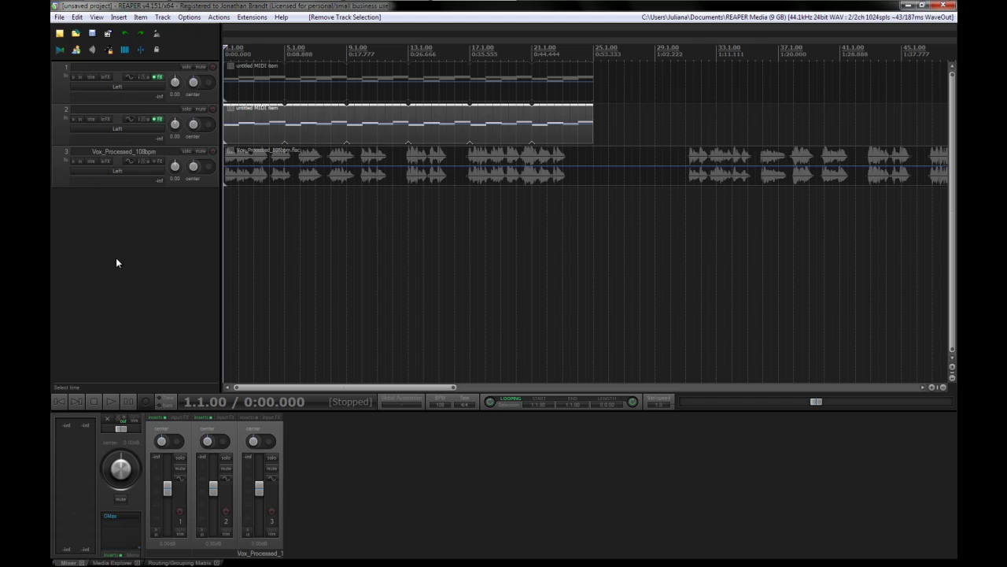
Step: Open the Render to File dialog, keeping Master mix as the render source
click(59, 17)
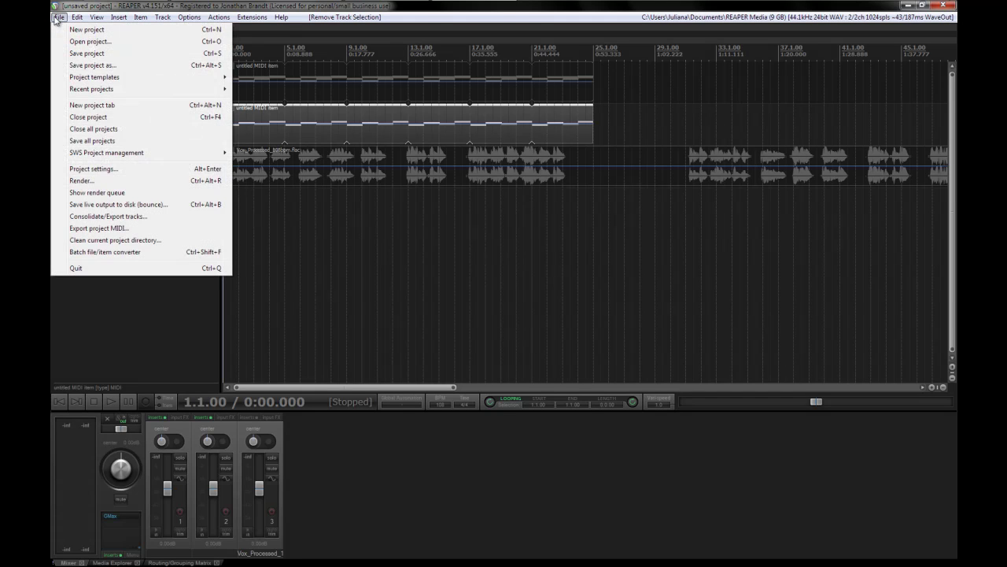
click(82, 181)
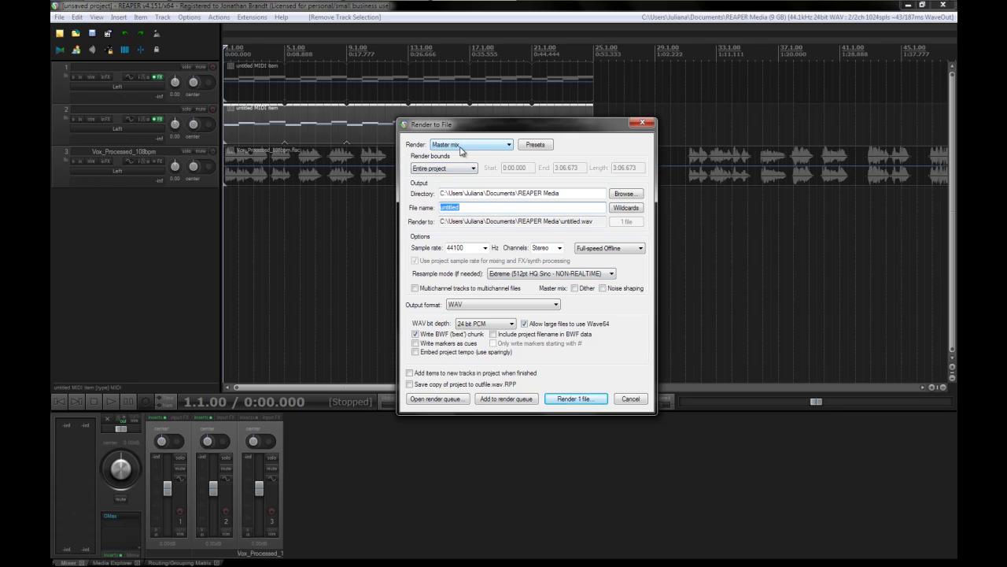
click(466, 144)
click(466, 141)
click(458, 170)
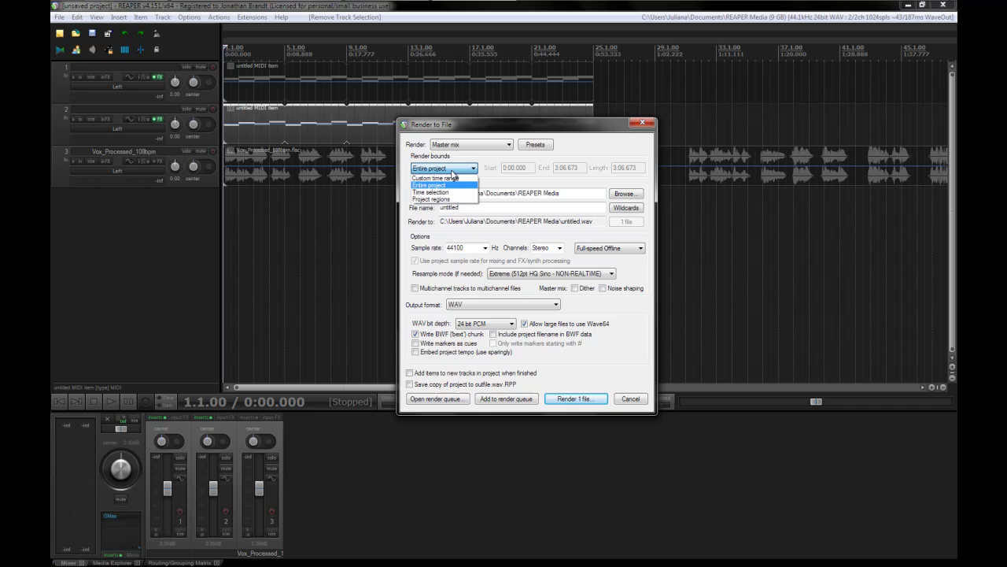
click(429, 185)
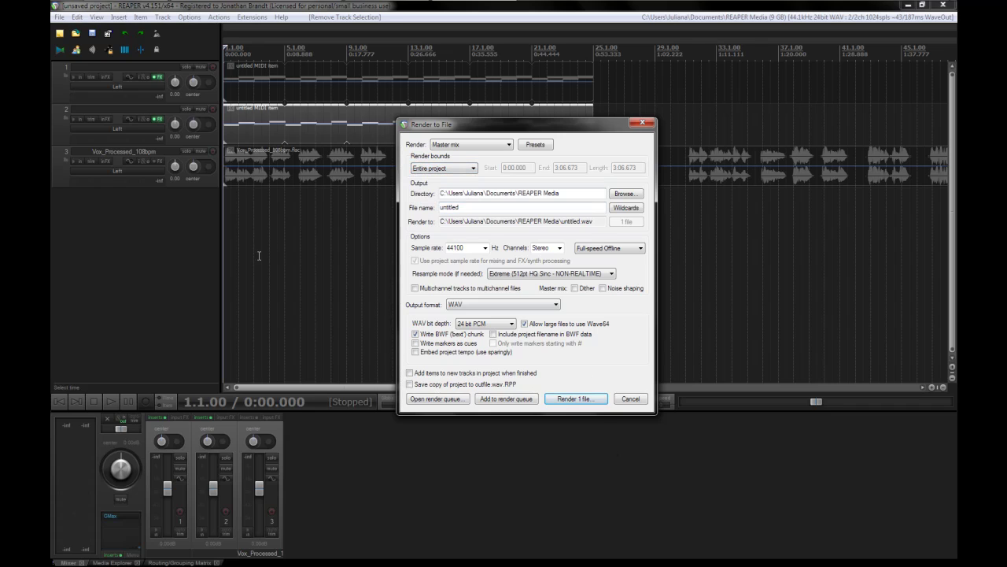
Step: Set the render bounds to the entire project, clearing the time selection and returning to the start
drag(254, 256, 355, 256)
click(457, 180)
click(462, 167)
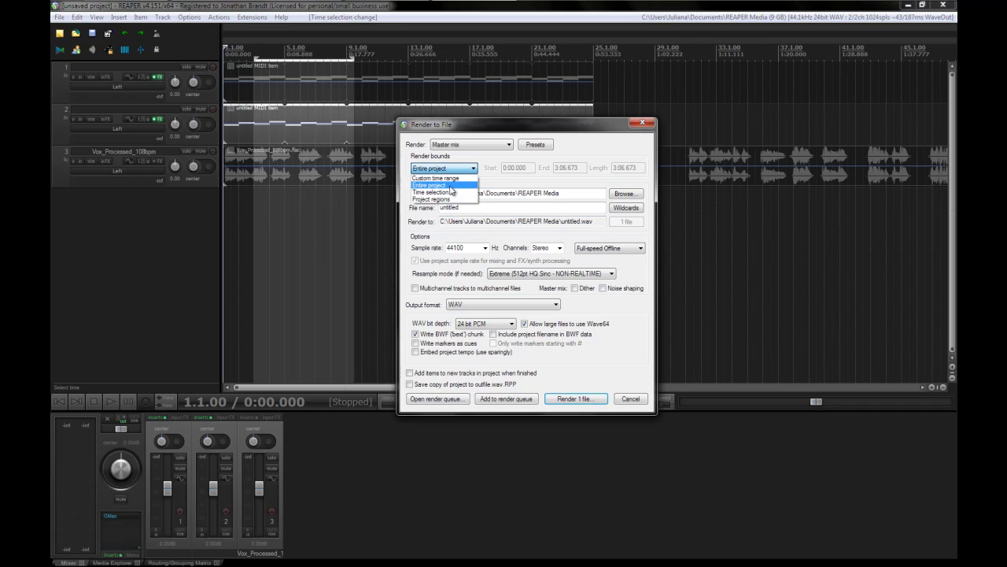
click(446, 195)
click(464, 167)
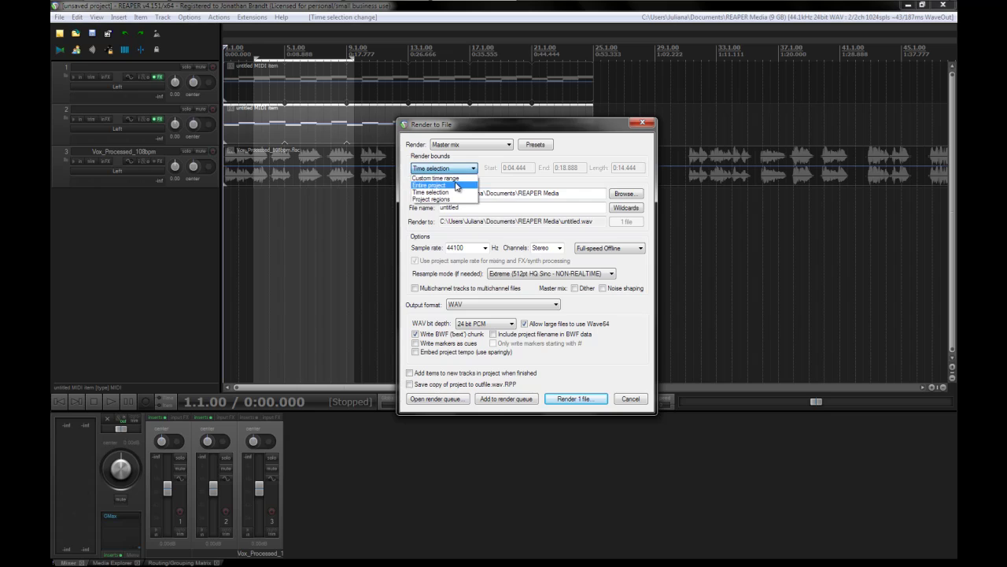
click(460, 186)
click(246, 236)
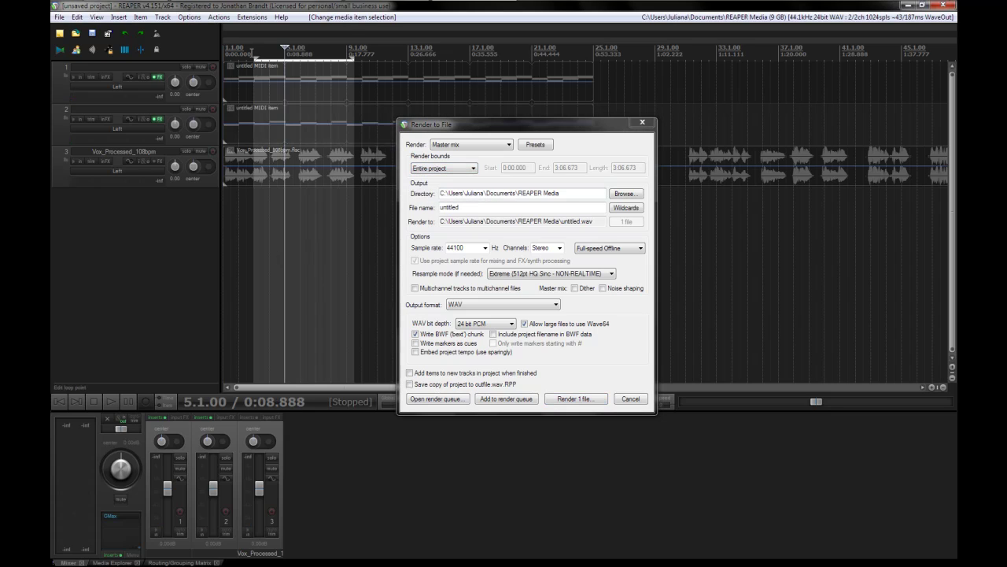
click(119, 288)
click(471, 207)
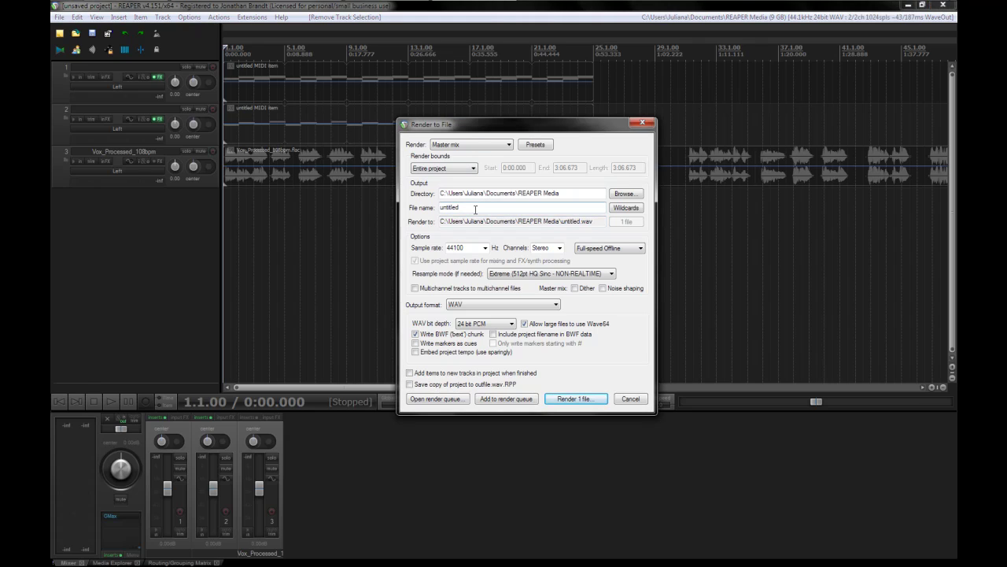
Step: Output a 24-bit WAV with Extreme 512pt HQ Sinc resampling to the Desktop, named TITTIES
click(506, 305)
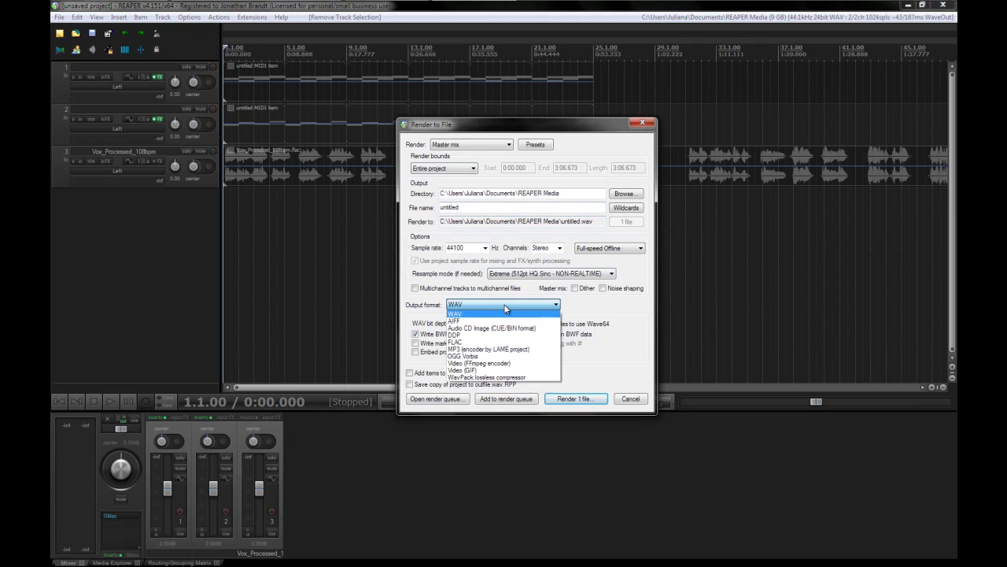
click(417, 306)
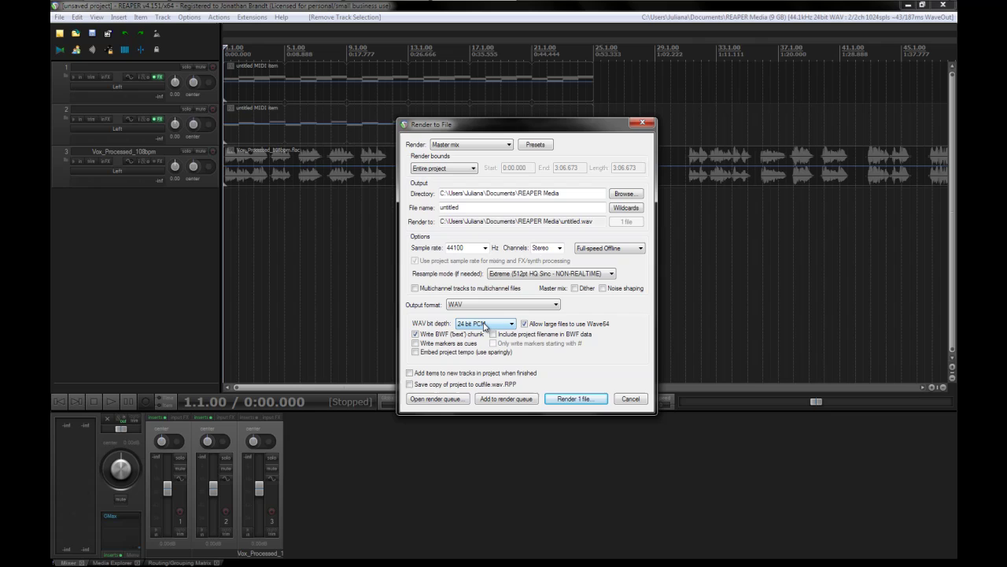
click(585, 274)
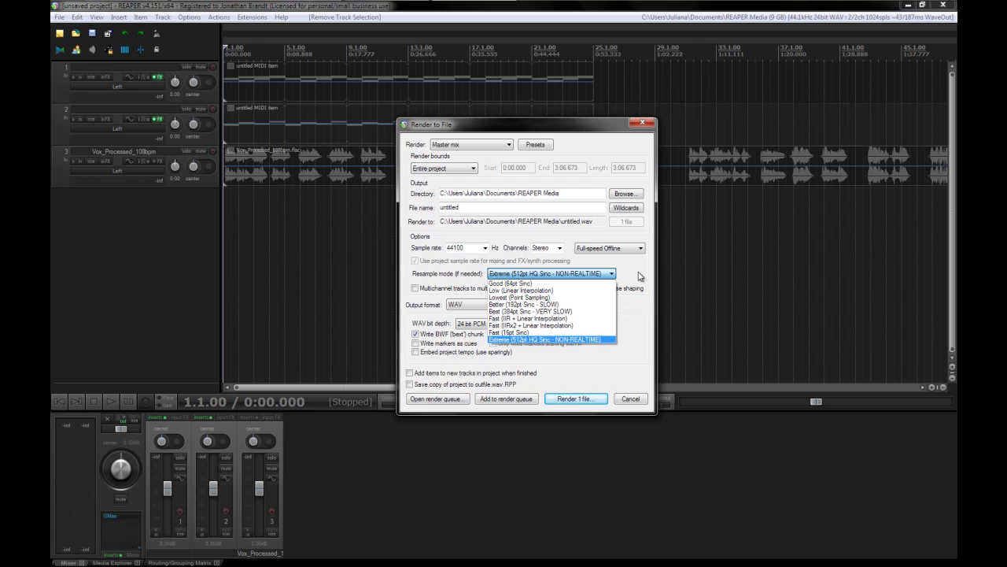
click(639, 277)
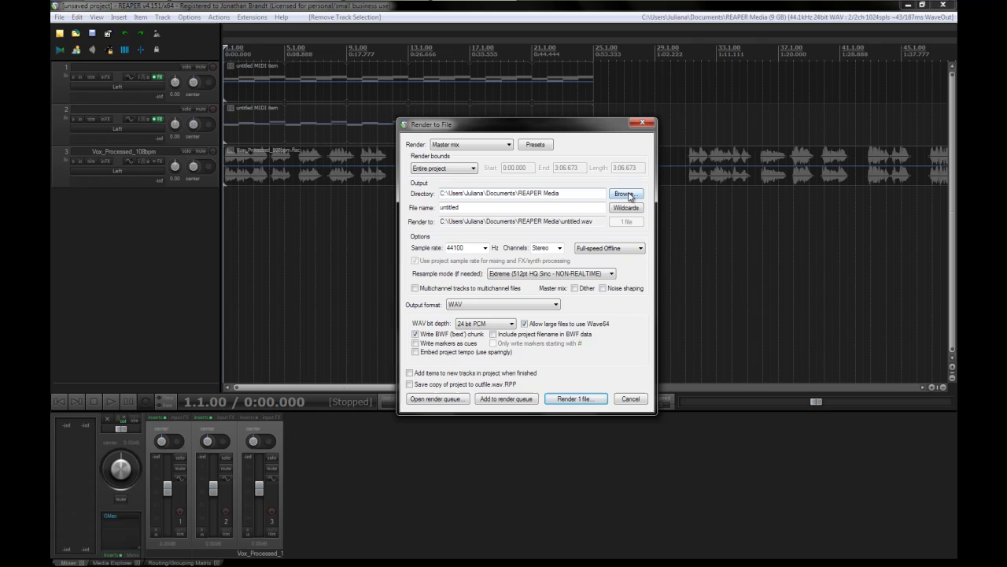
click(625, 194)
click(664, 218)
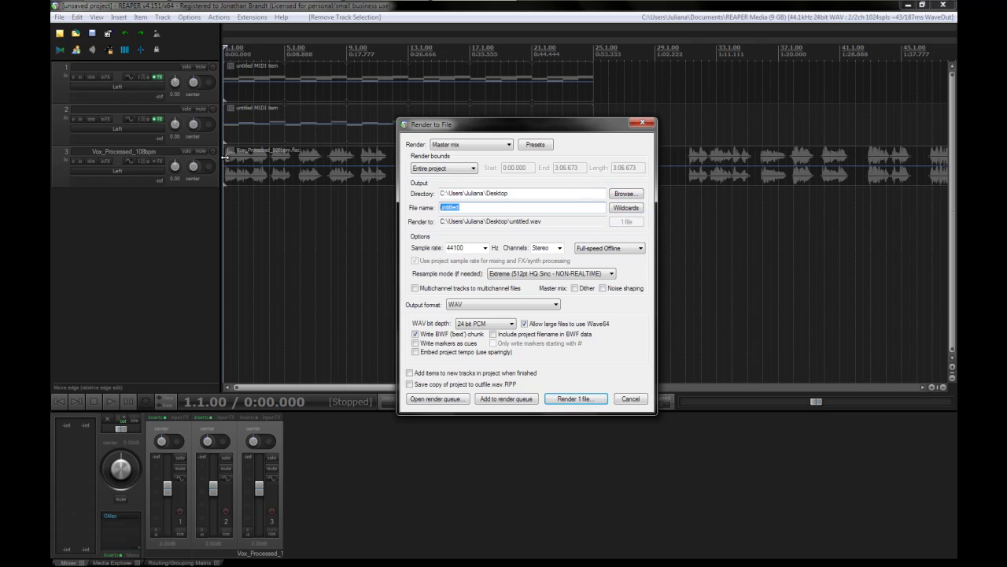
text(TITTIES)
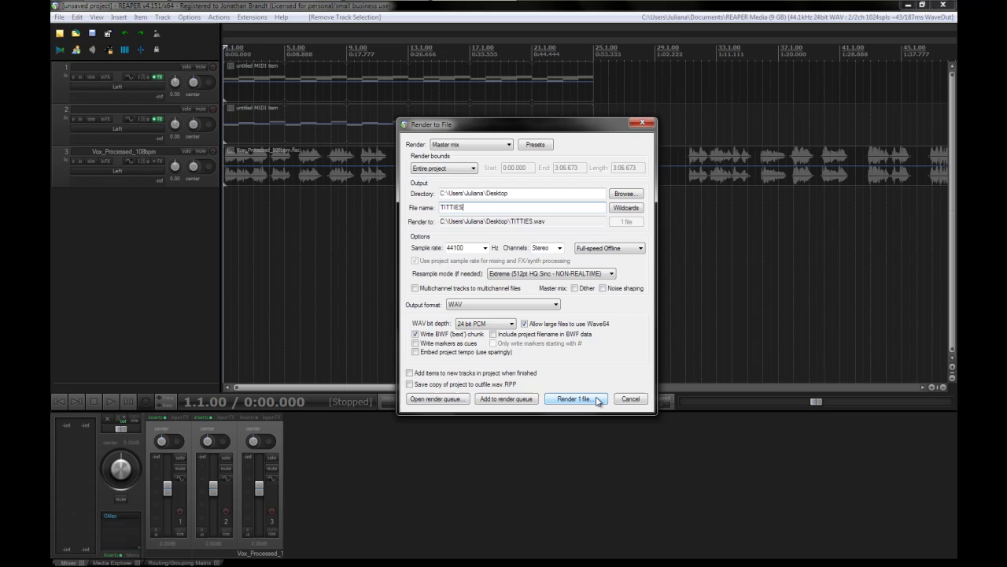
Step: Render a 0:00–0:55.555 time selection to TITTIES.wav (14.0 MB) and reveal it in Explorer
click(450, 170)
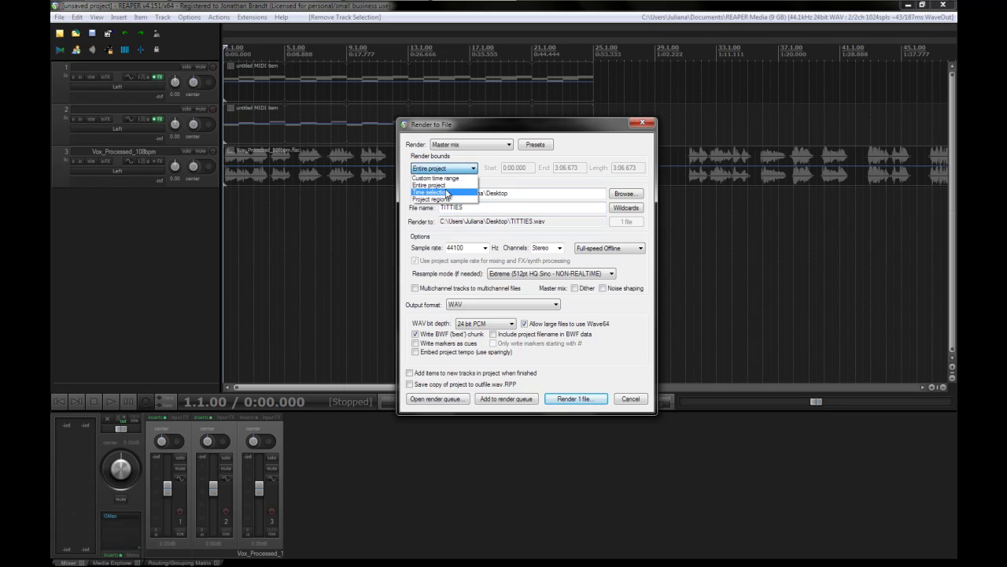
click(431, 188)
drag(608, 78, 227, 79)
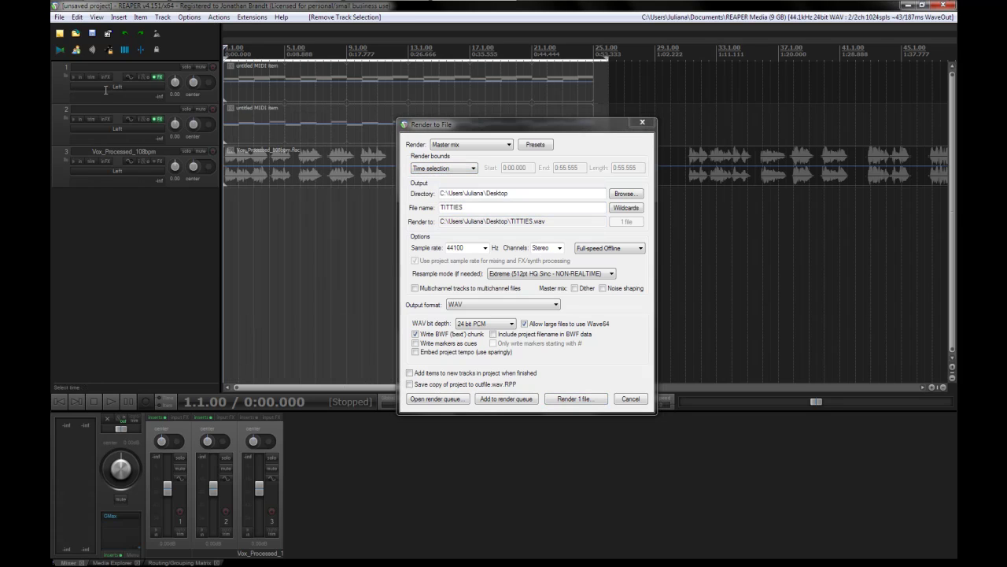
drag(586, 126, 598, 144)
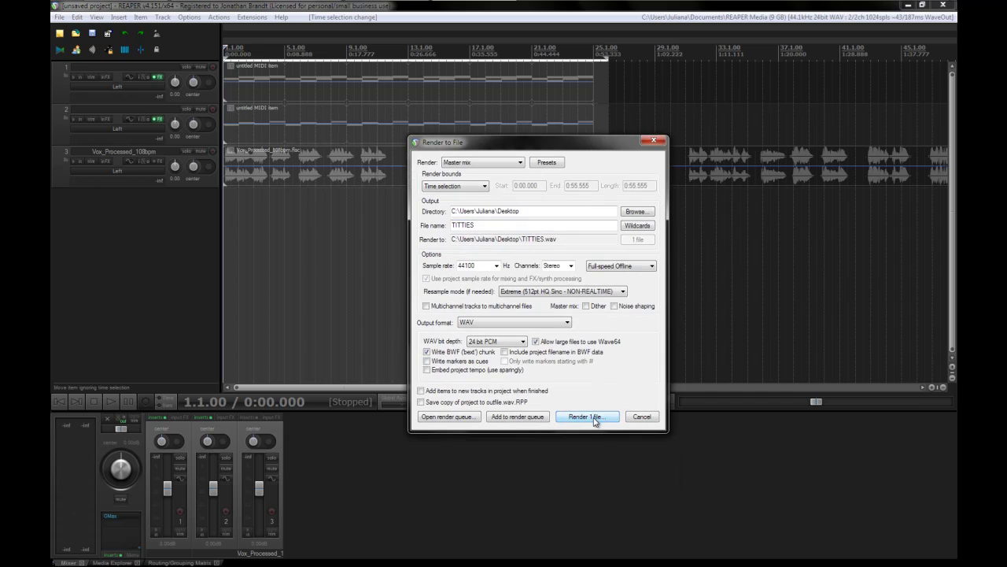
click(594, 415)
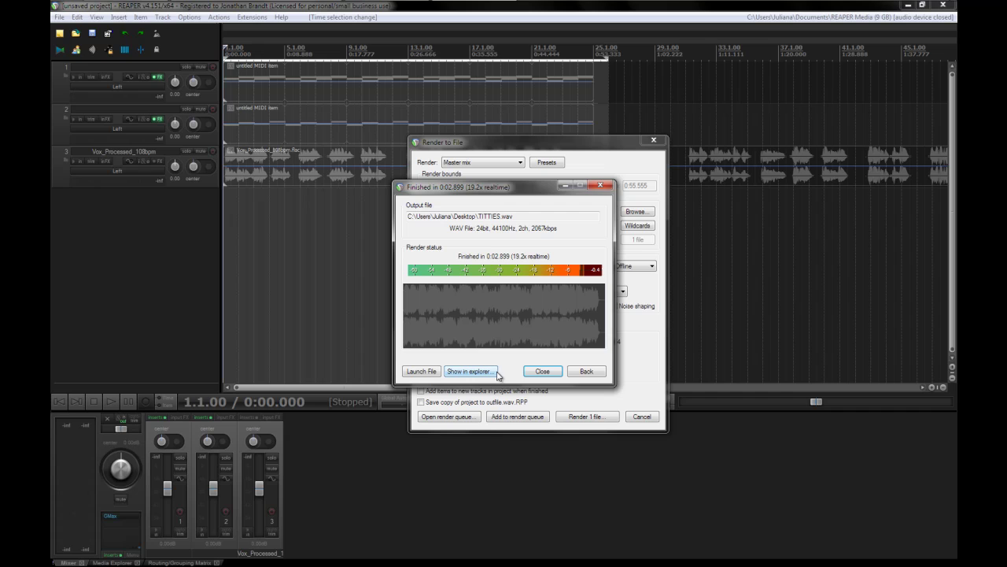
click(471, 371)
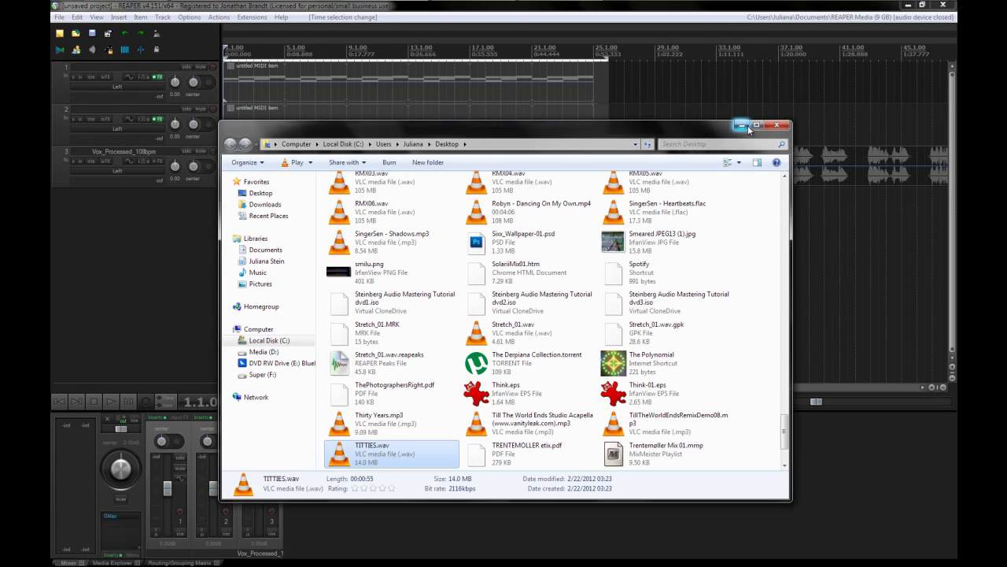
Step: Close the render dialogs, minimize REAPER, and open TITTIES.wav from the Desktop folder in VLC
click(742, 125)
click(543, 372)
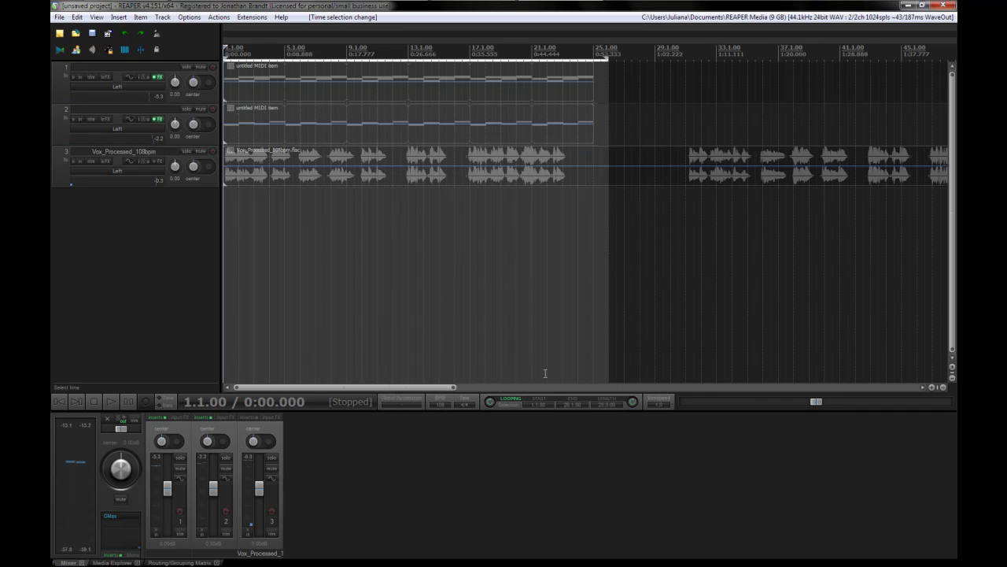
click(908, 5)
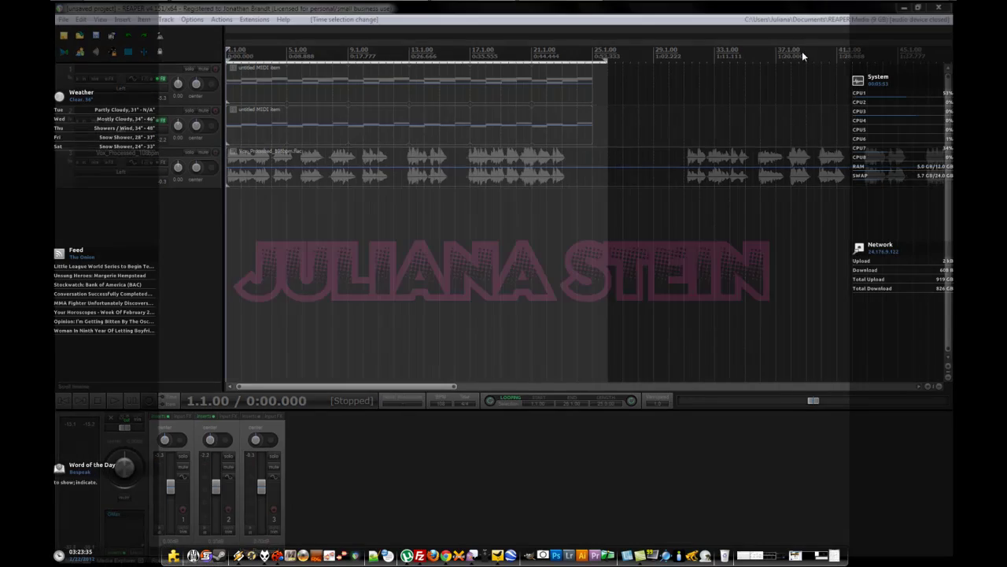
click(385, 8)
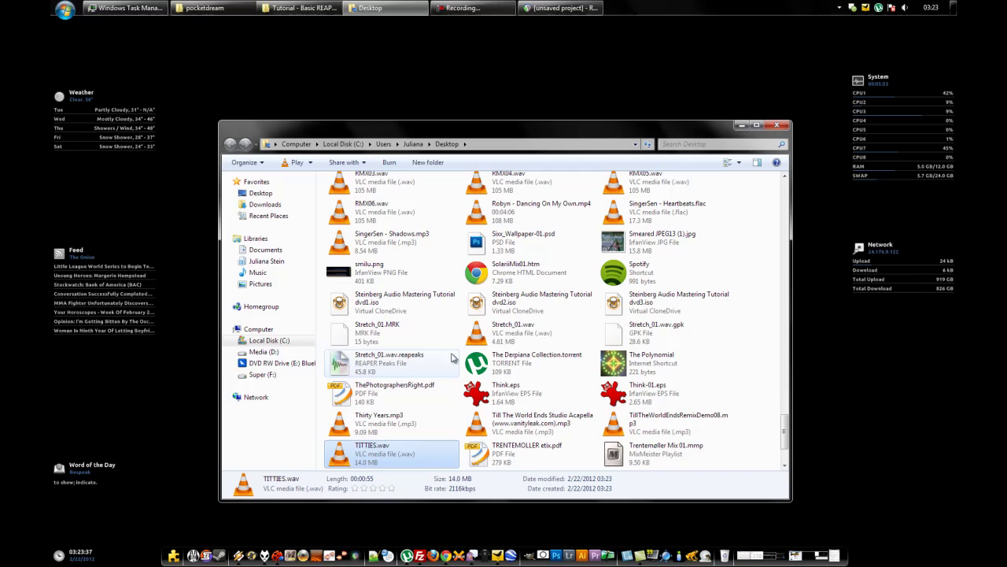
double_click(352, 456)
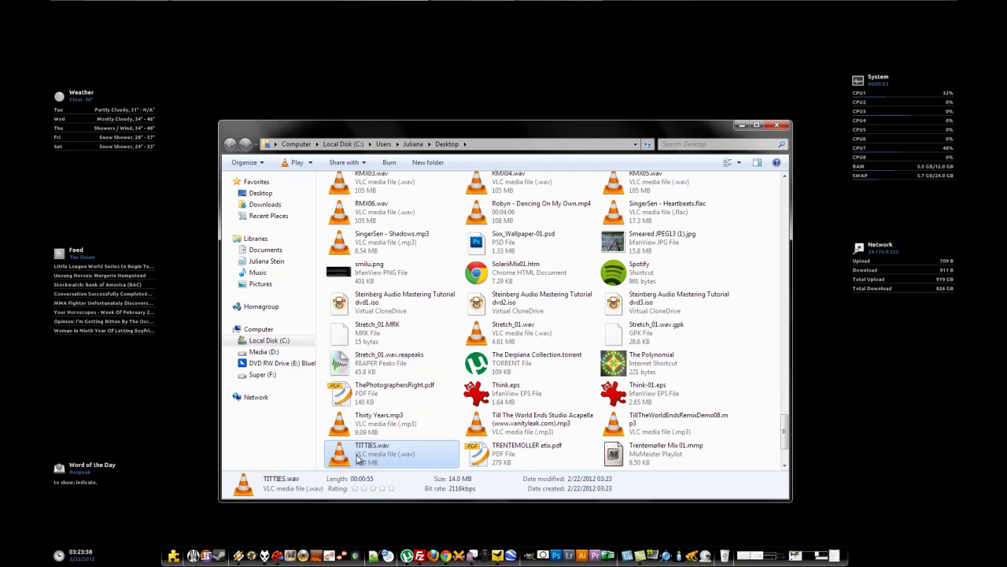
click(741, 125)
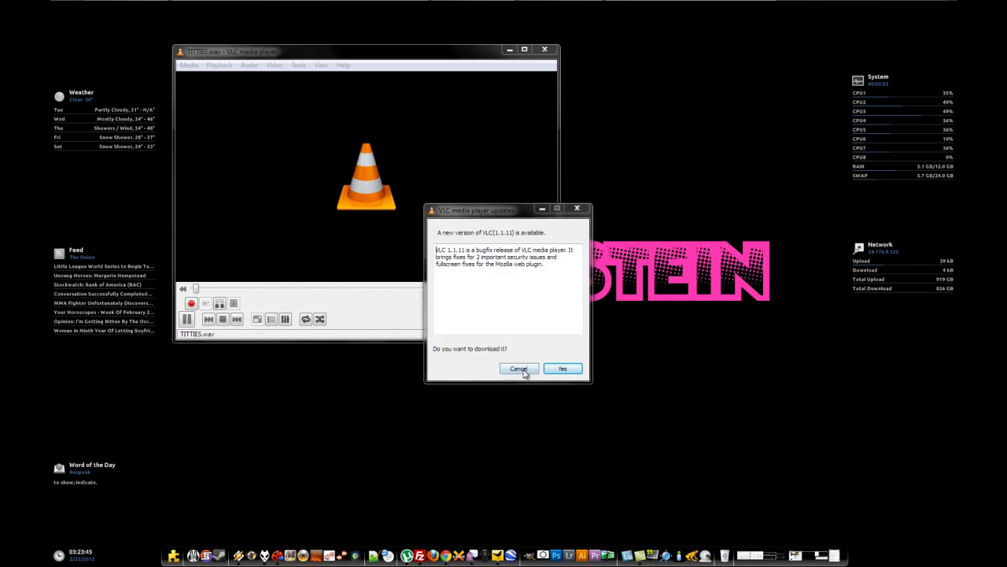
Step: Decline VLC's 1.1.11 update, stop TITTIES.wav at about 0:08, and close the player
click(520, 370)
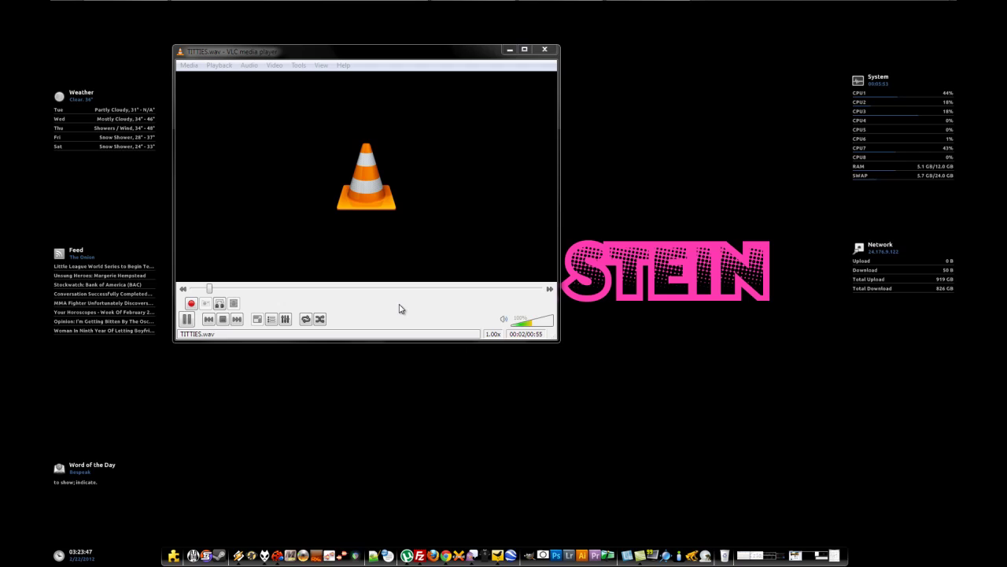
drag(418, 52, 479, 68)
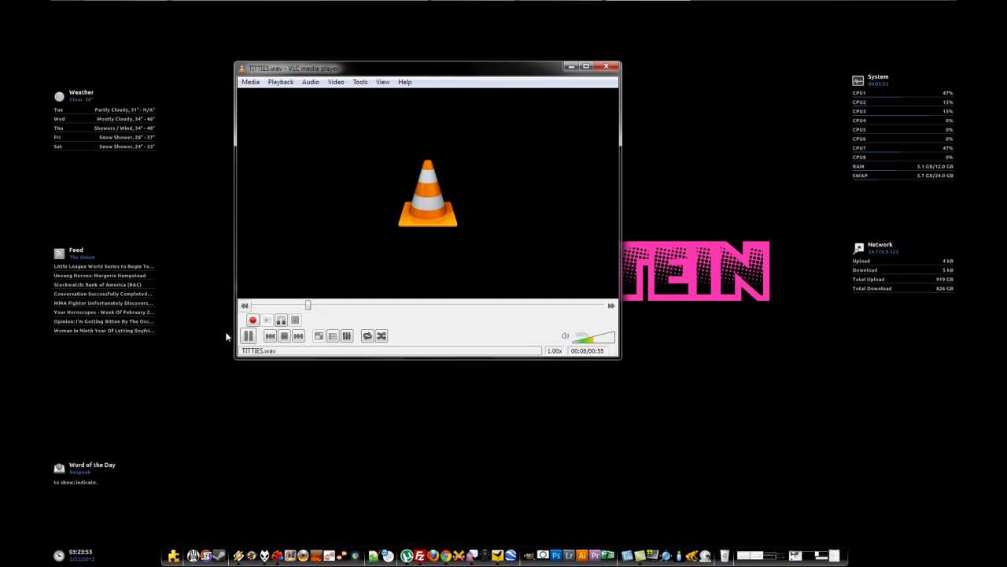
click(285, 335)
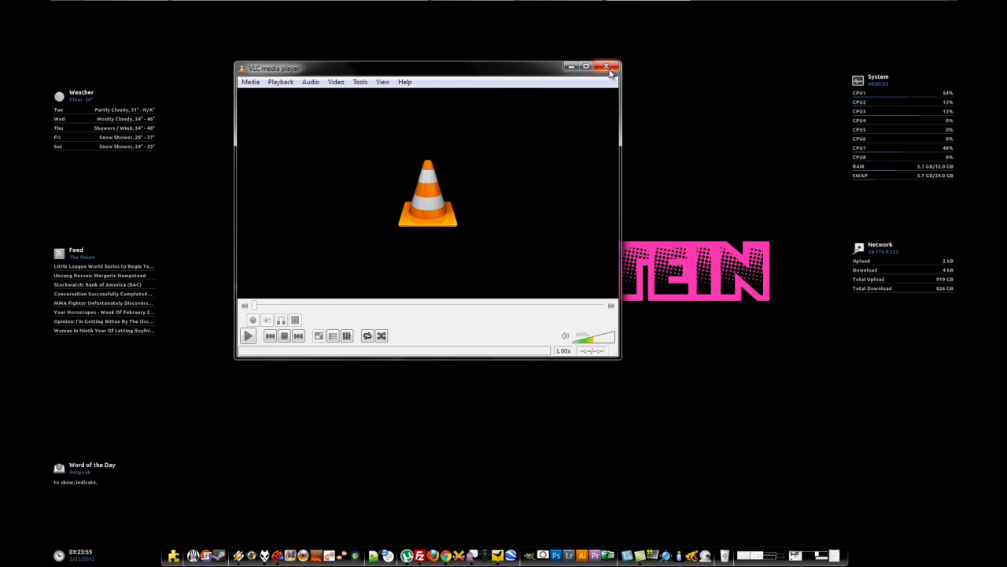
click(607, 68)
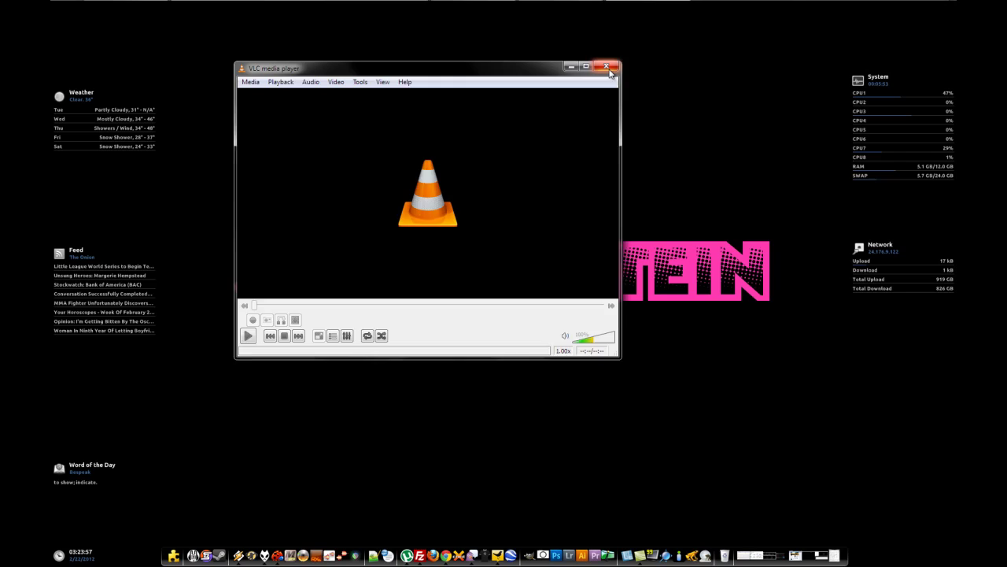